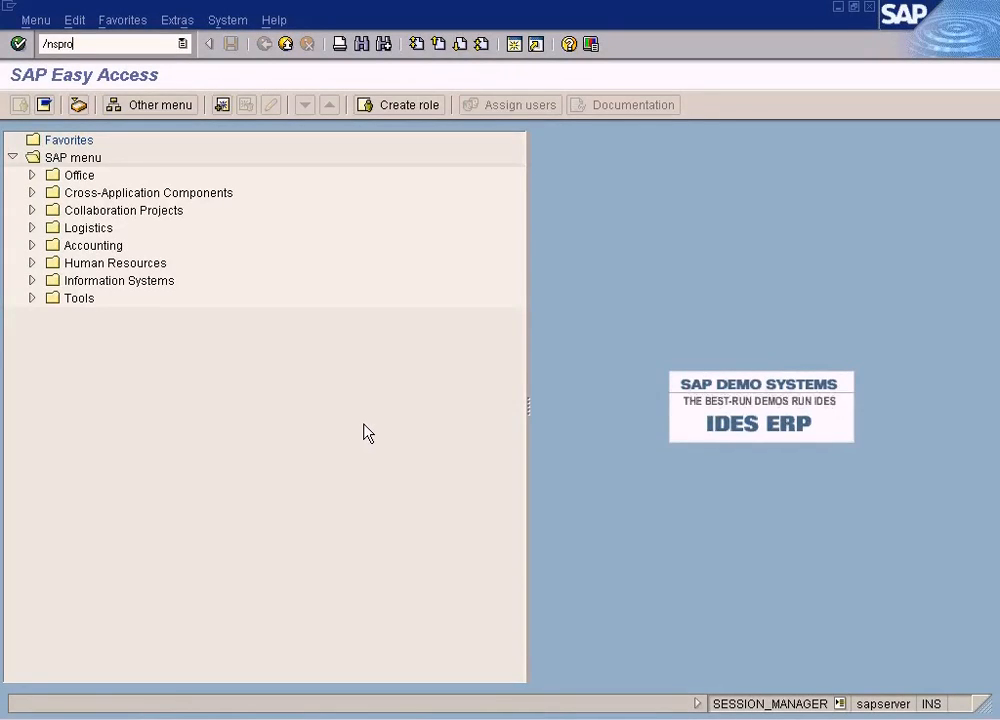
# - Start transaction /nspro and display the SAP Reference IMG
pyautogui.press('Return')
pyautogui.click(111, 115)
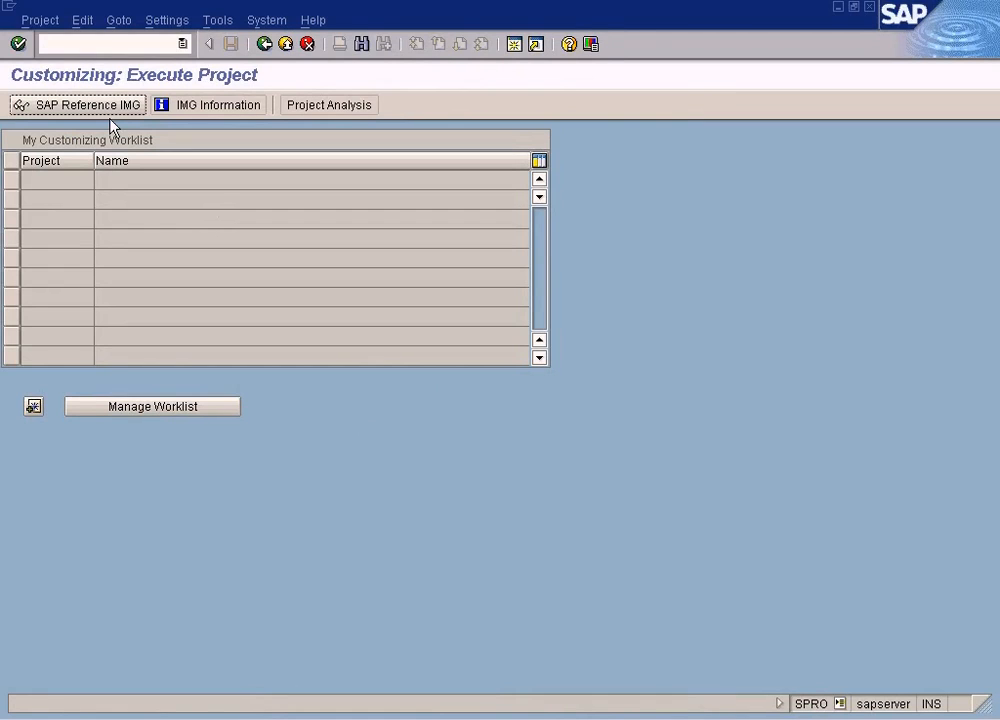
pyautogui.click(112, 117)
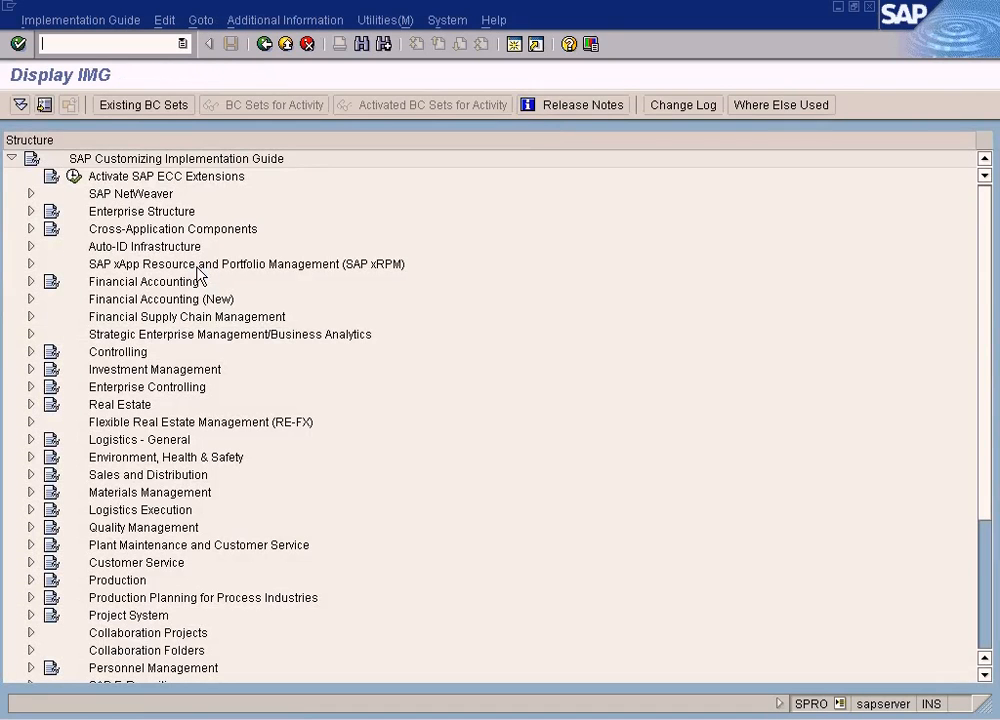
# - Open the Assign Country to Calculation Procedure activity in the basic settings for Tax on Sales/Purchases under Financial Accounting Global Settings
pyautogui.click(31, 283)
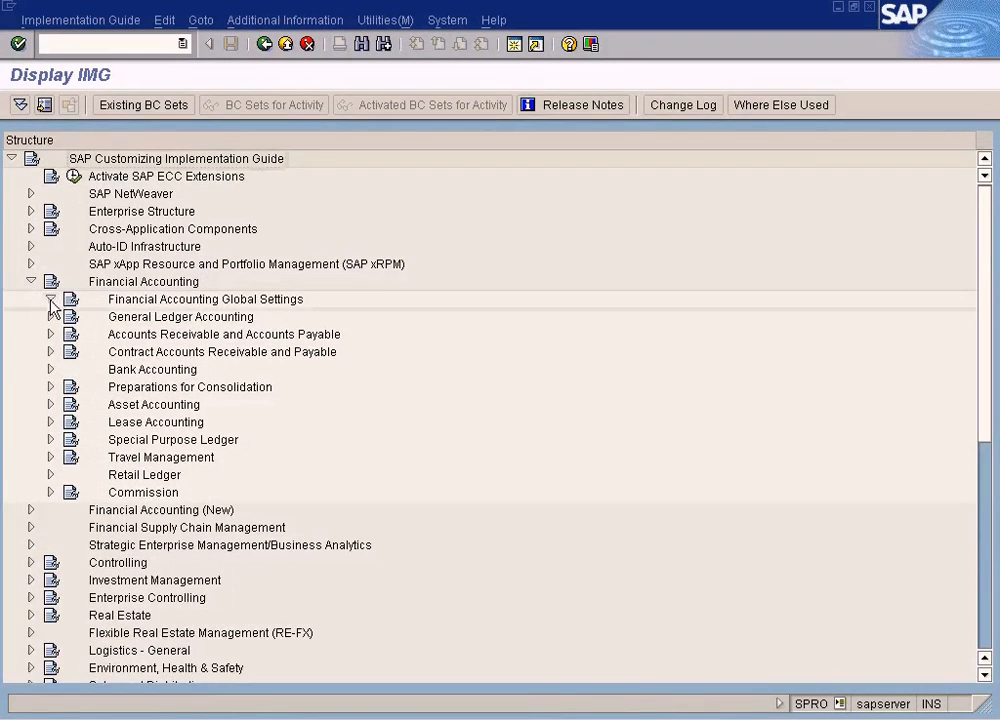
pyautogui.click(50, 300)
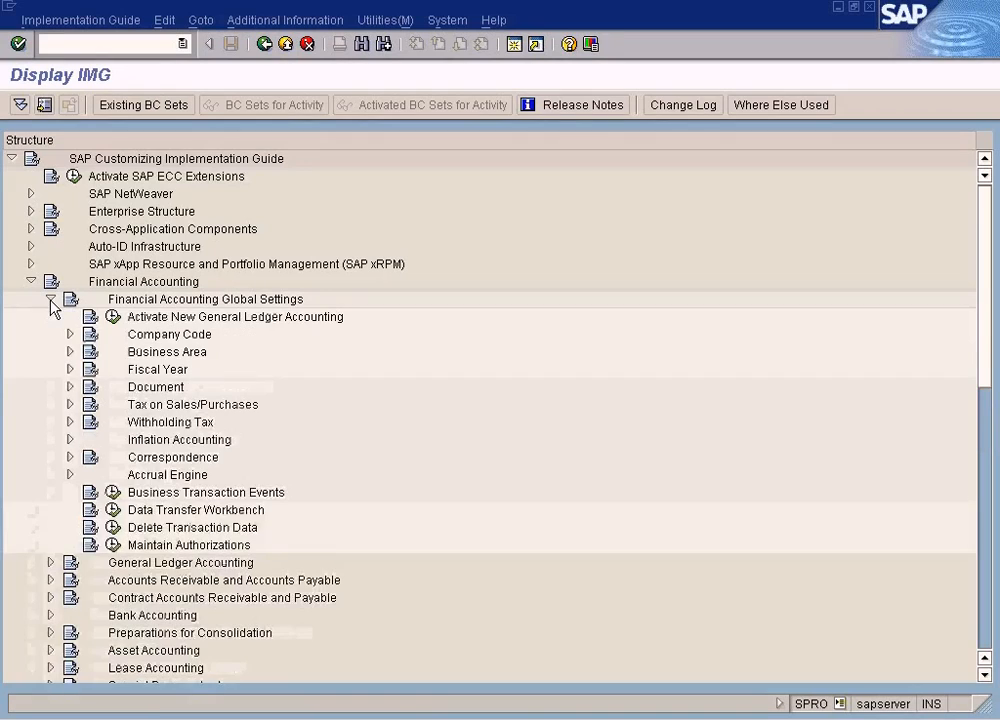
pyautogui.click(70, 404)
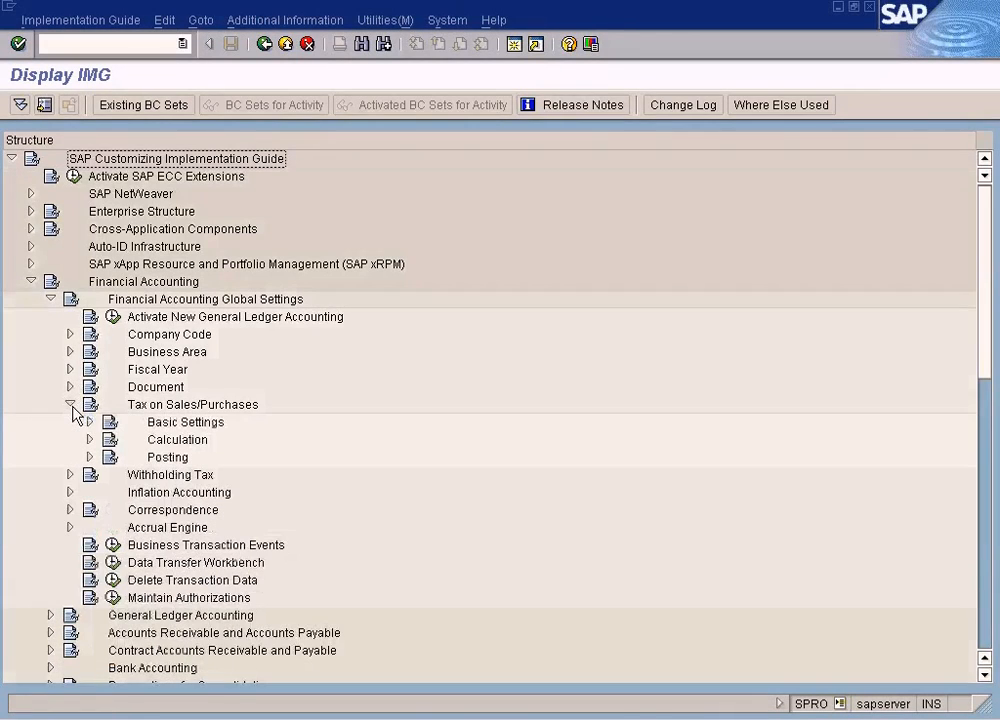
pyautogui.click(89, 422)
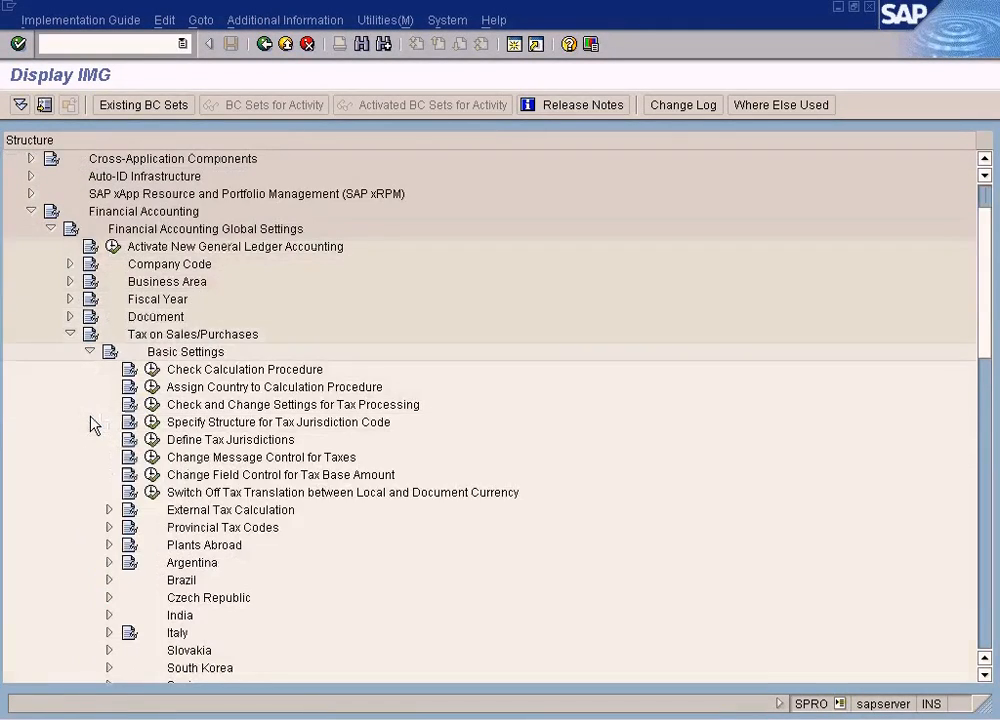
pyautogui.click(151, 393)
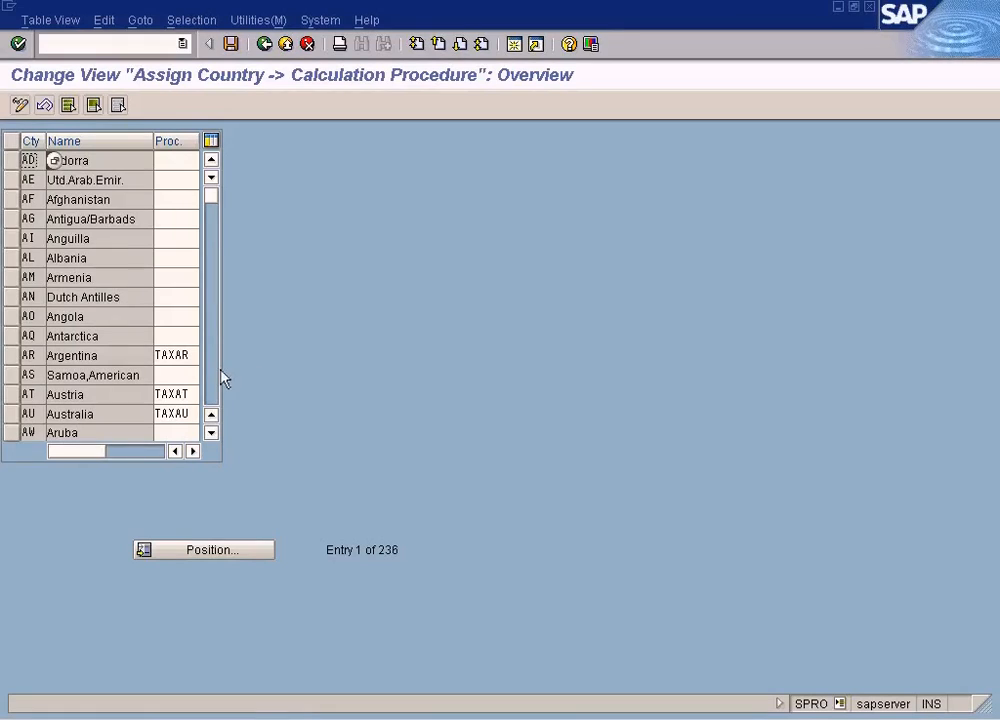
# - Locate country US in the table, adjust the column widths and select its calculation procedure field
pyautogui.moveTo(45, 140); pyautogui.dragTo(65, 141)
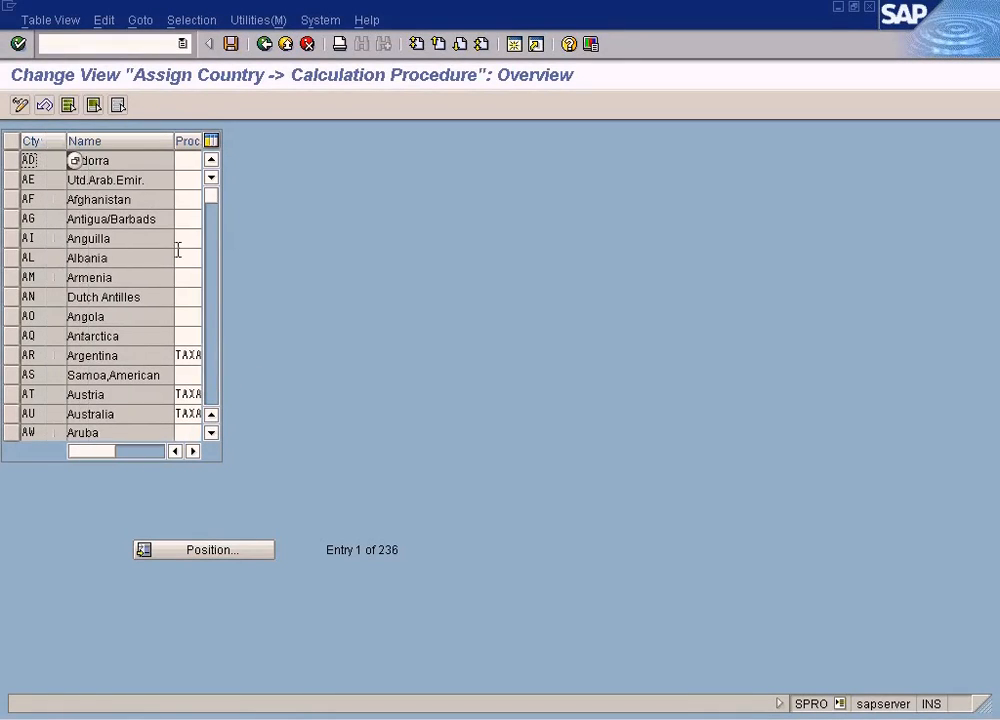
pyautogui.click(230, 556)
pyautogui.write('US')
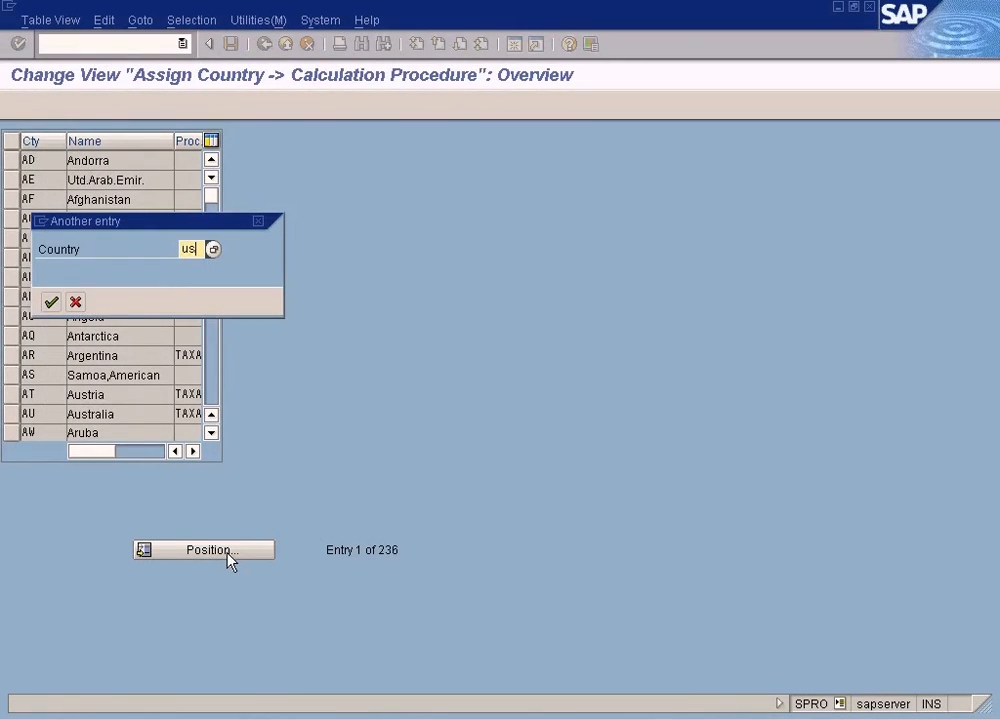
pyautogui.press('Return')
pyautogui.moveTo(171, 141); pyautogui.dragTo(192, 141)
pyautogui.click(186, 161)
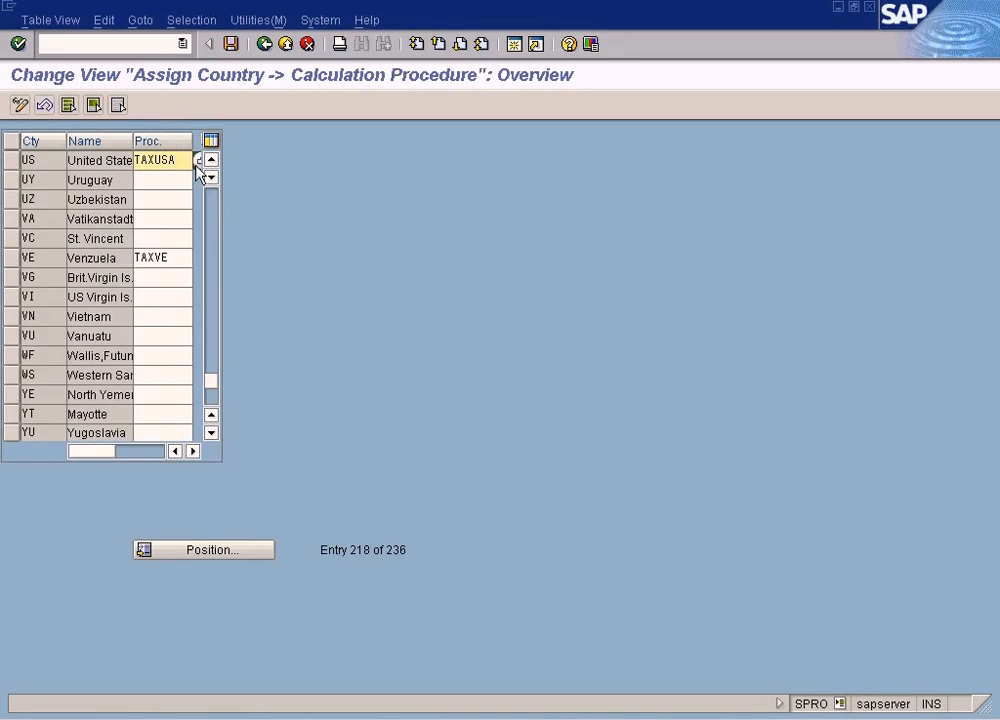
# - Browse the tax calculation procedures available for the United States, including TAXUSJ
pyautogui.click(197, 162)
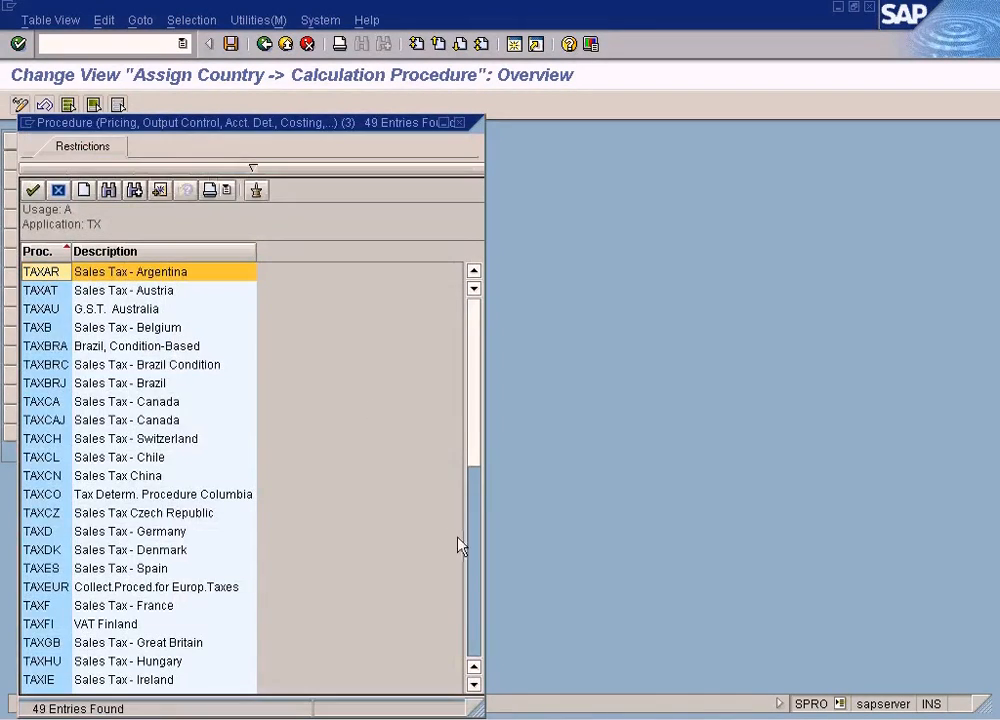
pyautogui.click(472, 567)
pyautogui.moveTo(472, 567); pyautogui.dragTo(480, 608)
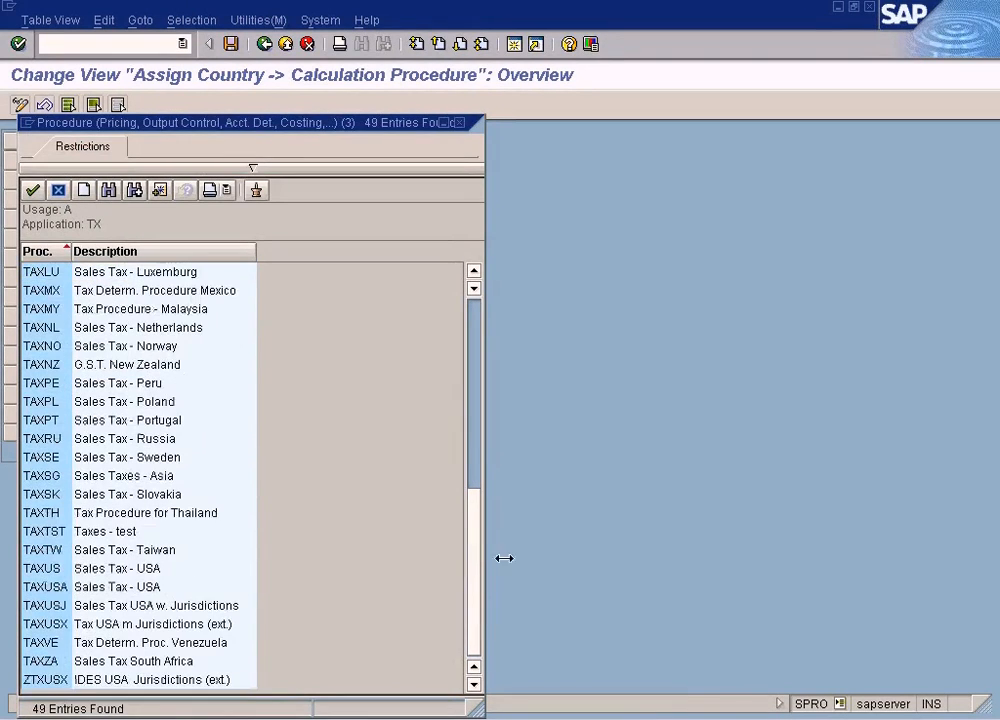
pyautogui.click(168, 606)
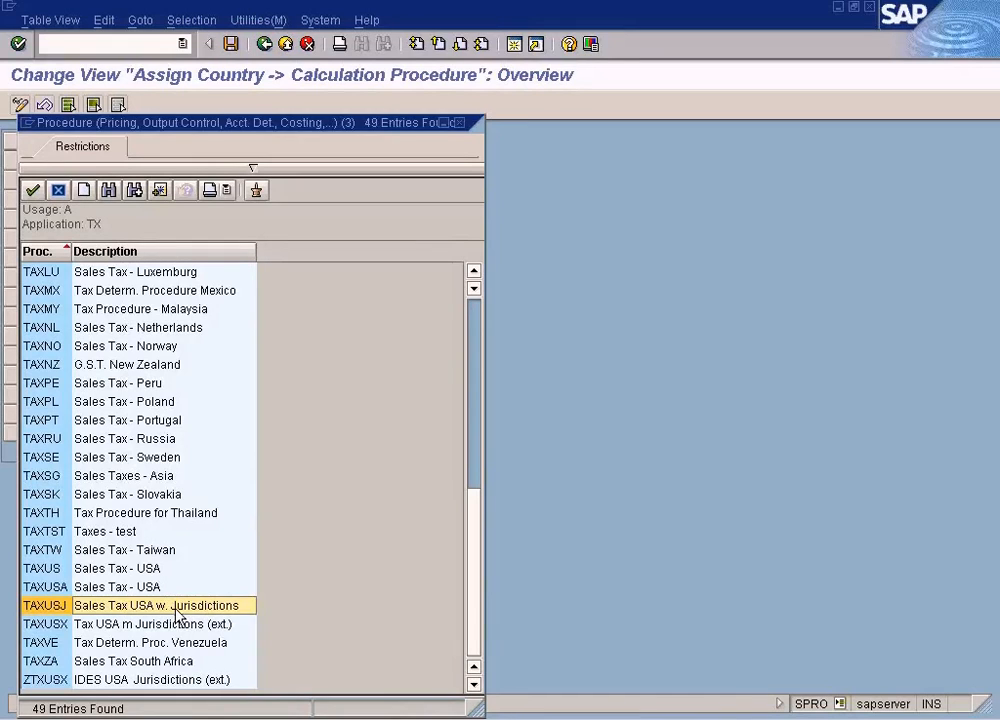
pyautogui.doubleClick(176, 614)
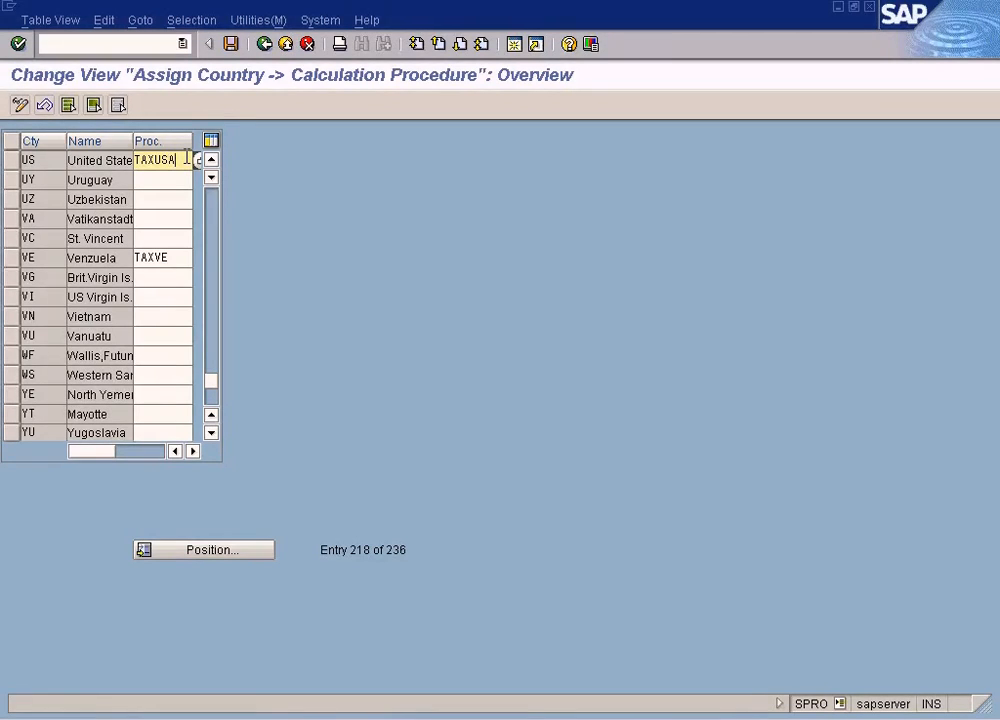
# - Assign the calculation procedure TAXUSA to the United States, save the assignment and return to the implementation guide
pyautogui.click(198, 161)
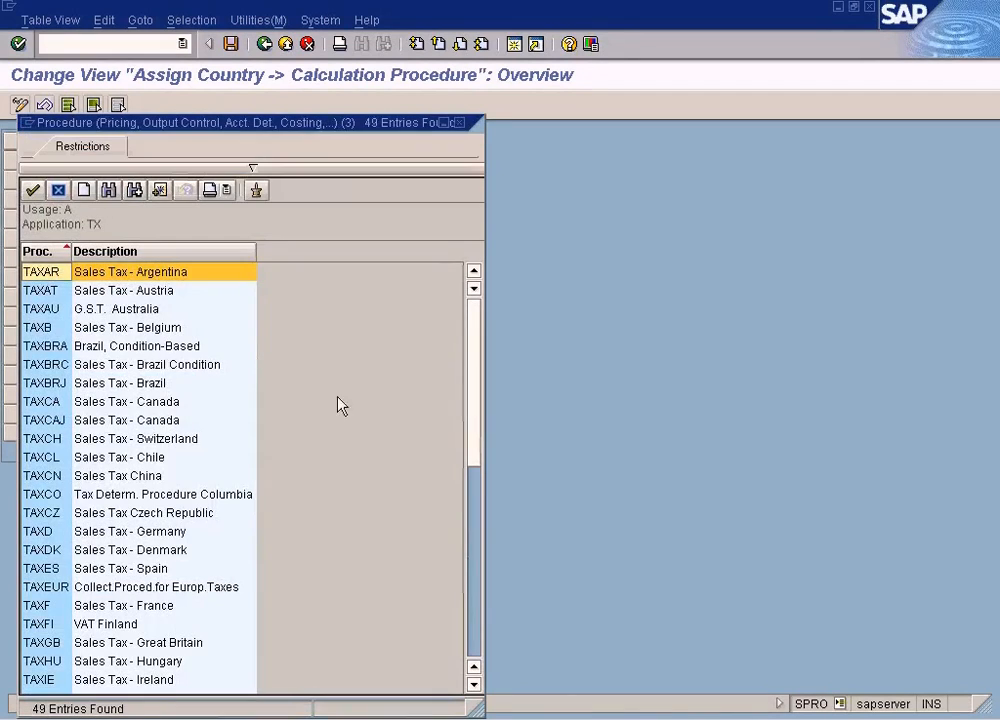
pyautogui.click(475, 622)
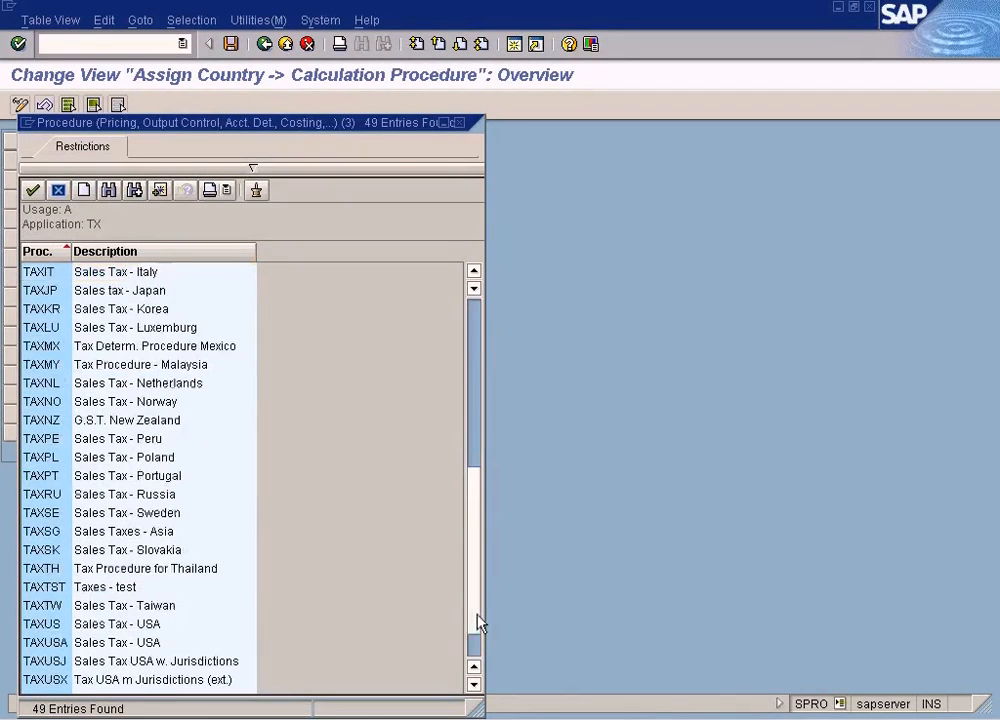
pyautogui.click(477, 618)
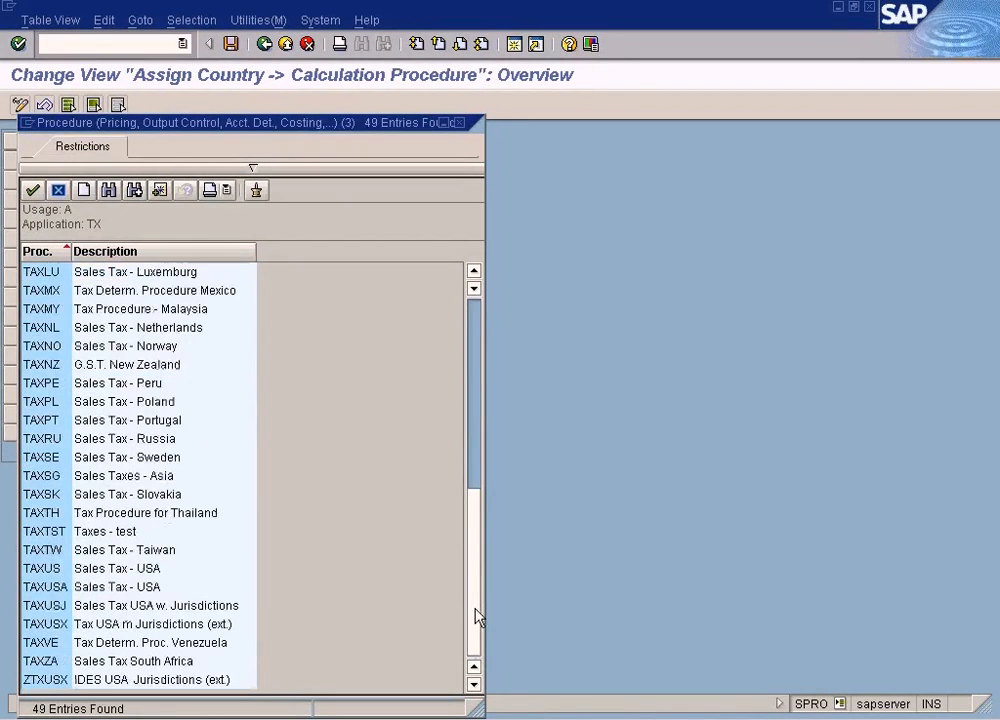
pyautogui.click(91, 590)
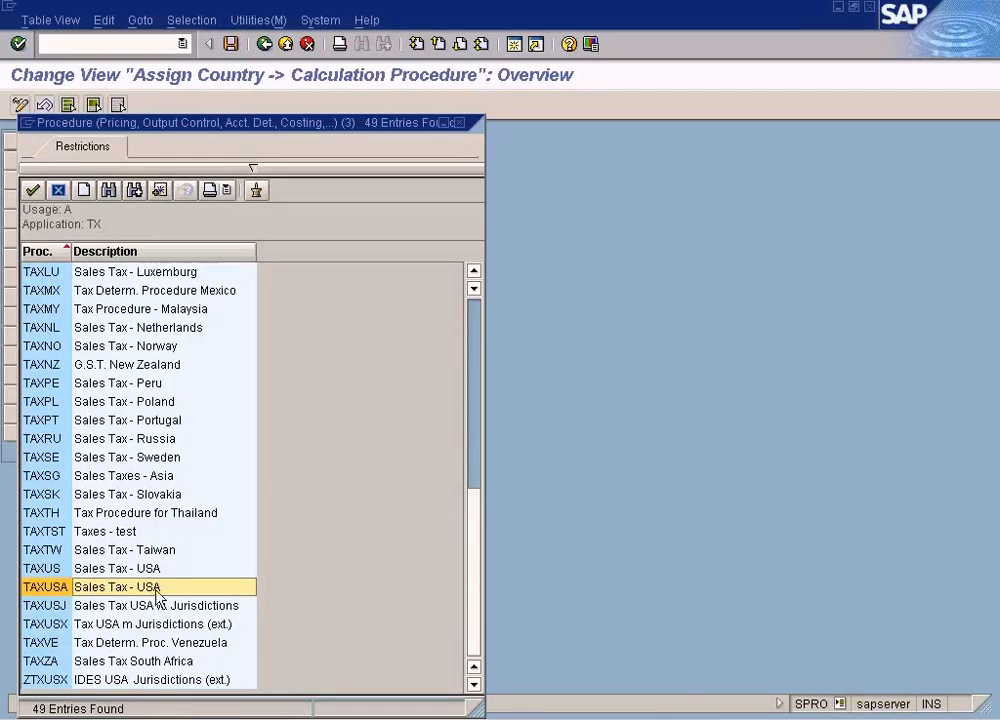
pyautogui.click(55, 595)
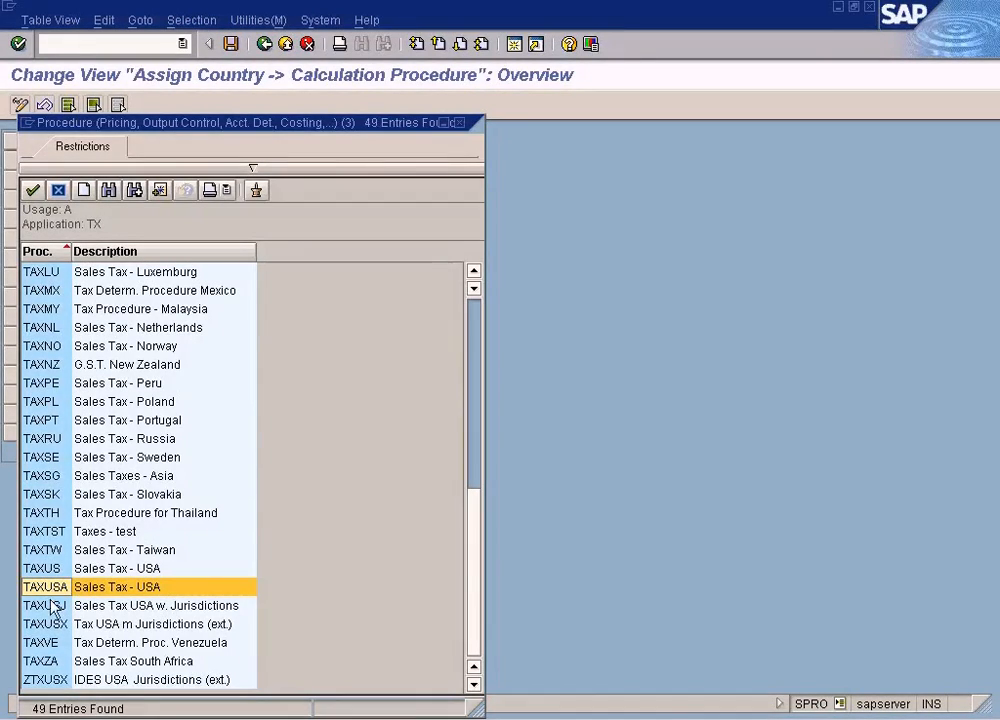
pyautogui.click(54, 608)
pyautogui.doubleClick(52, 590)
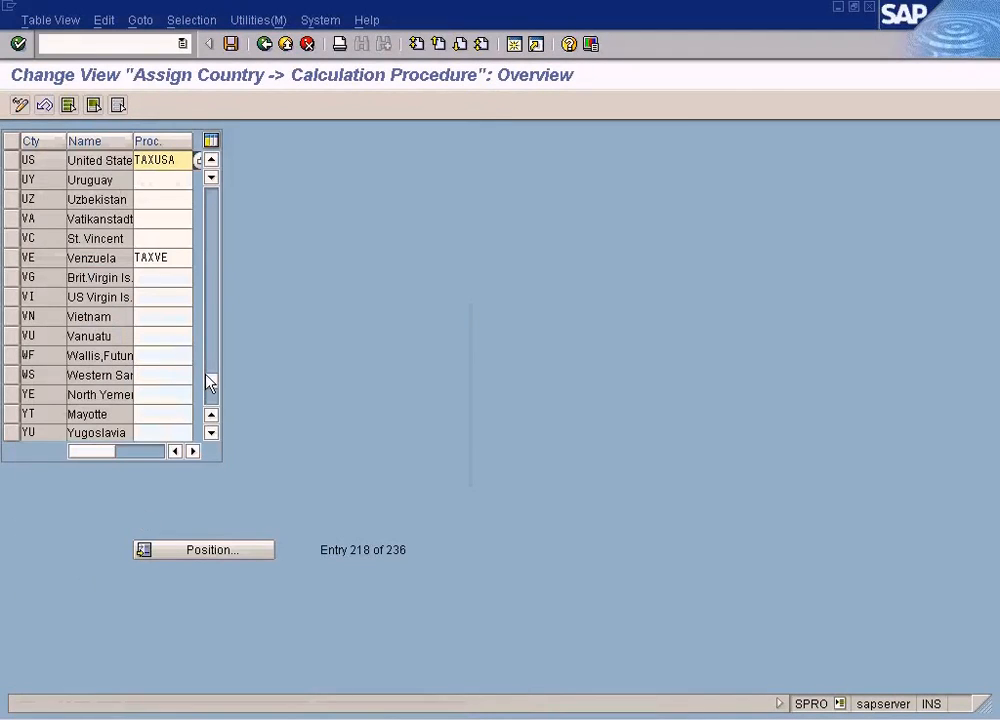
pyautogui.click(231, 44)
pyautogui.click(266, 44)
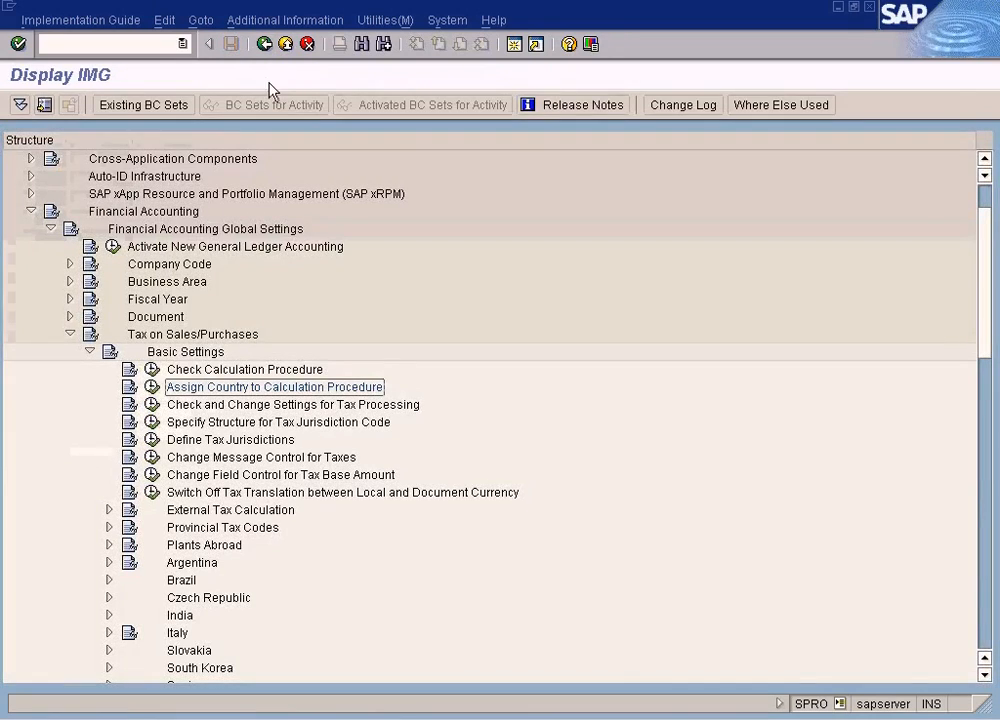
# - Open the Define Tax Codes for Sales and Purchases activity under Calculation for country US
pyautogui.click(89, 351)
pyautogui.click(89, 369)
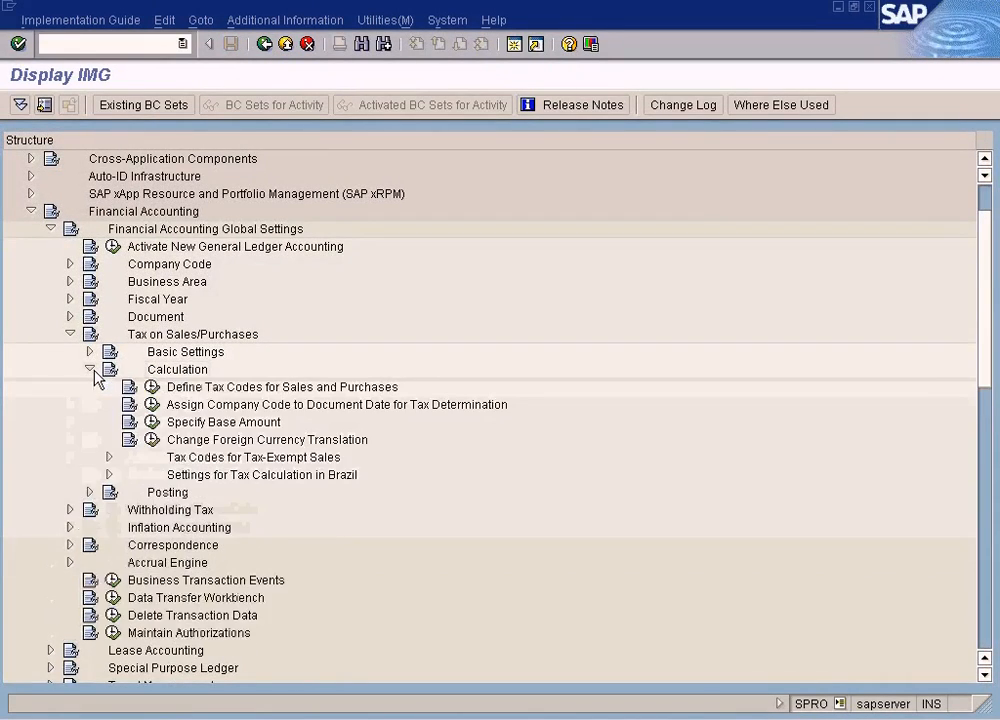
pyautogui.click(152, 387)
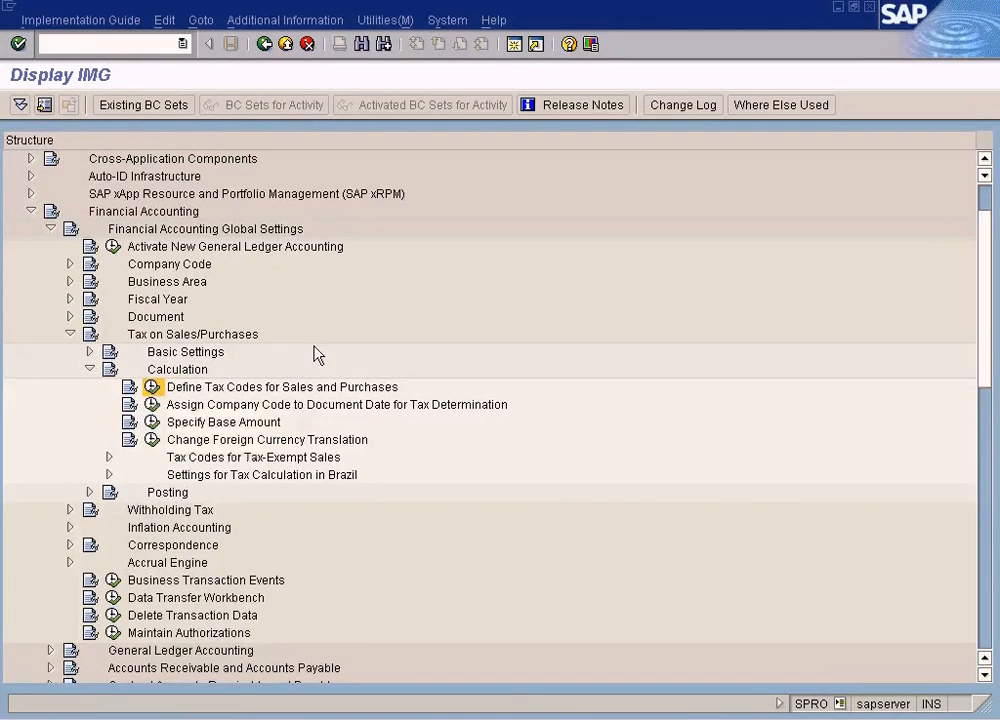
pyautogui.write('US')
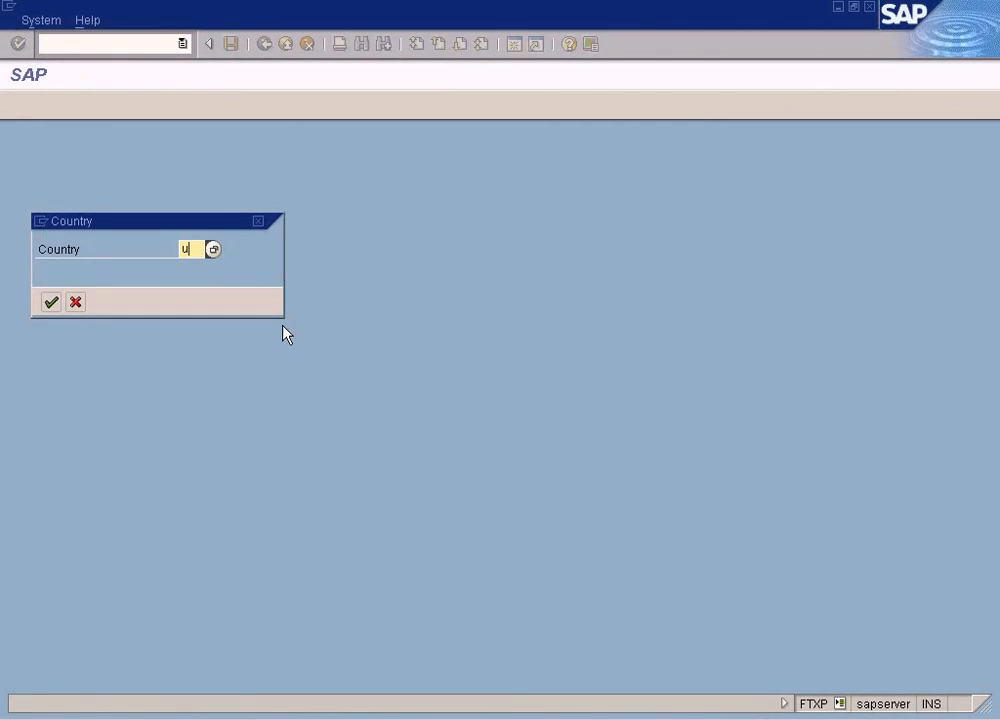
pyautogui.press('Return')
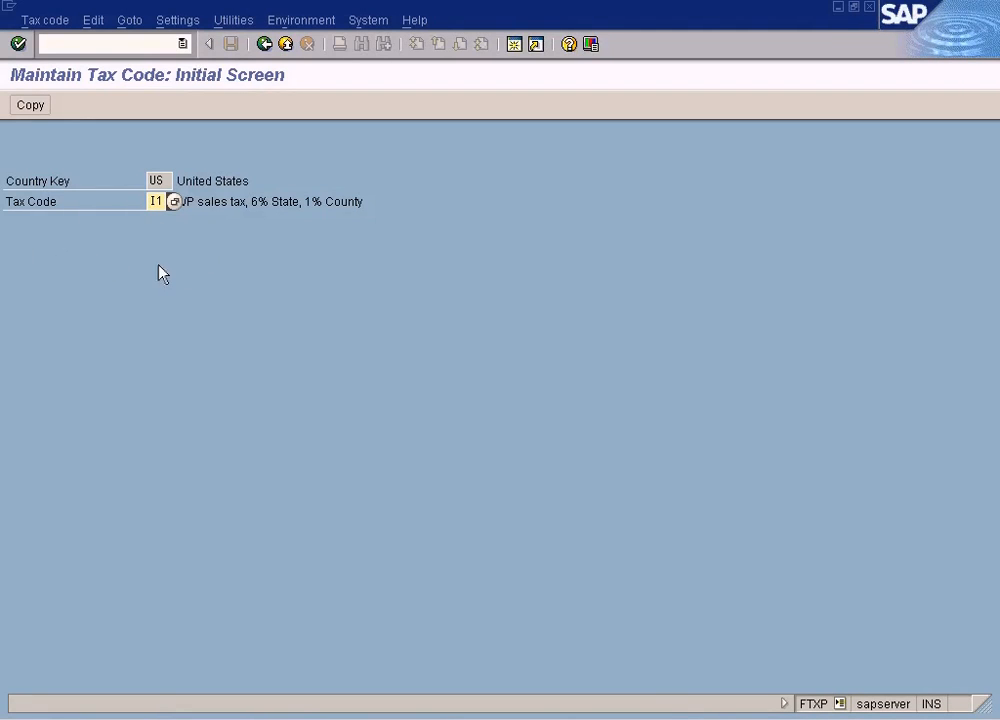
# - Check the existing US tax codes and start a new tax code V2
pyautogui.click(172, 207)
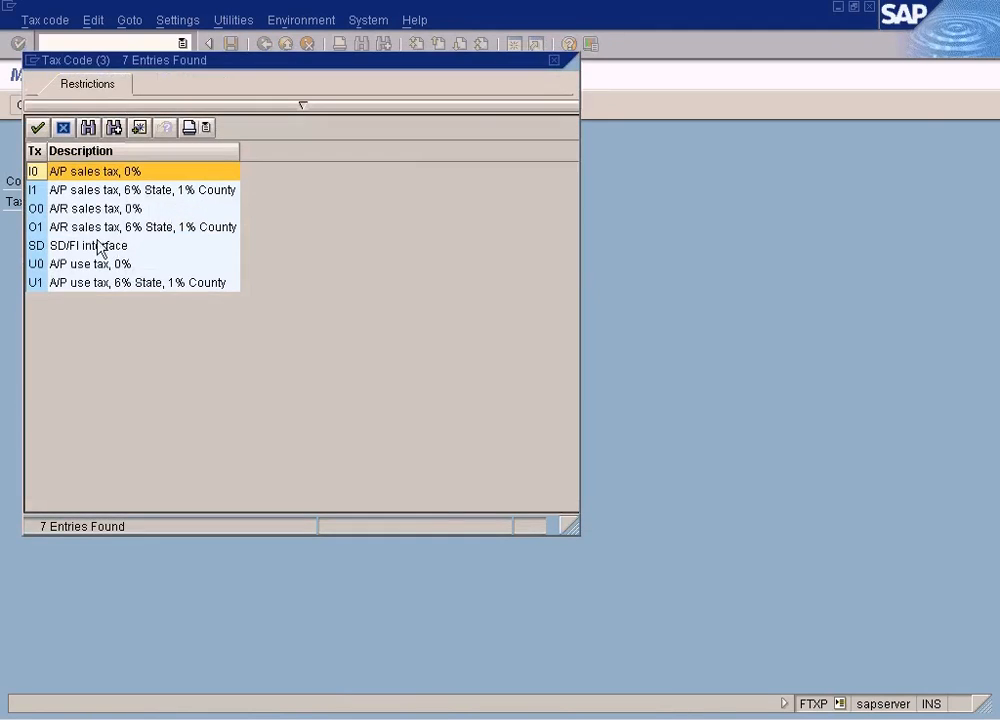
pyautogui.click(552, 61)
pyautogui.press('BackSpace')
pyautogui.press('BackSpace')
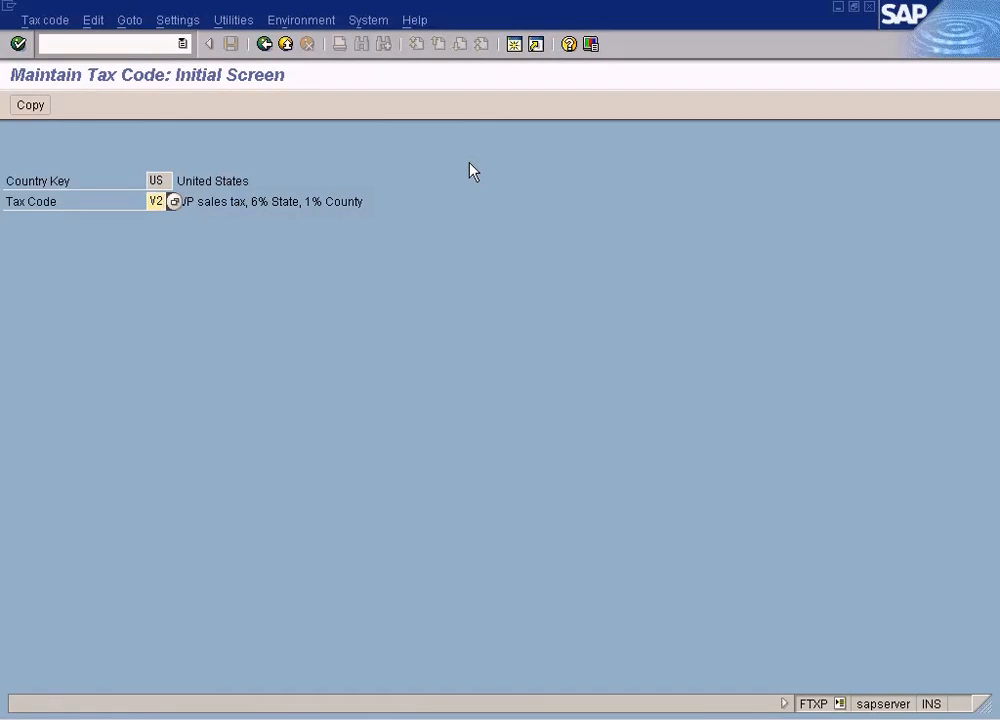
pyautogui.press('Return')
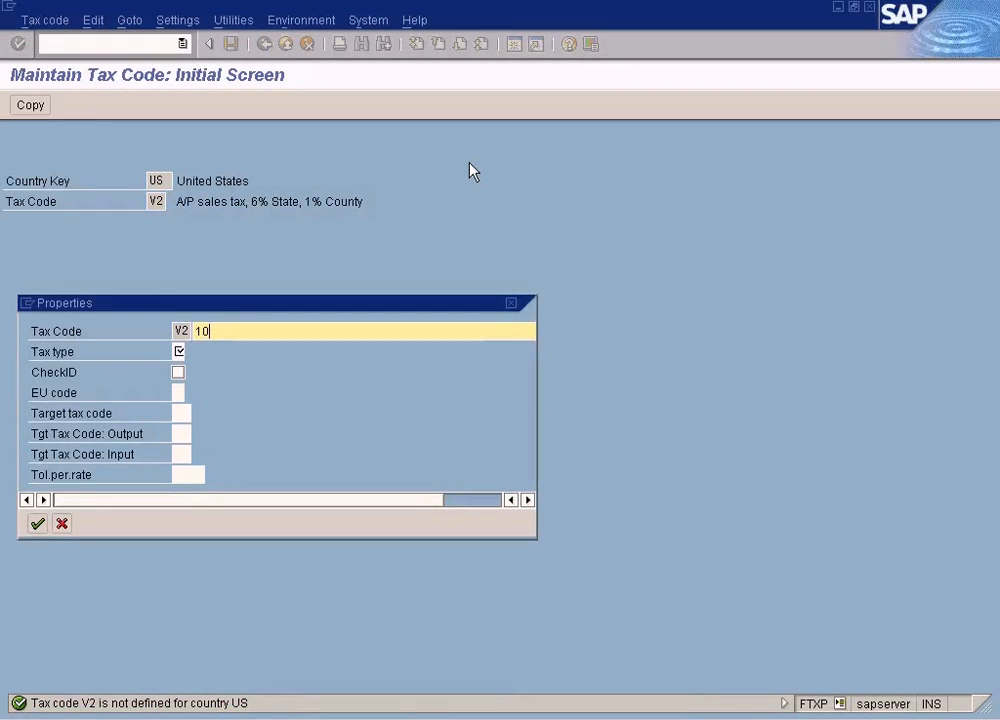
# - Describe tax code V2 as "10% Input Tax" and set its tax type to V
pyautogui.write('10% In')
pyautogui.click(186, 353)
pyautogui.doubleClick(106, 288)
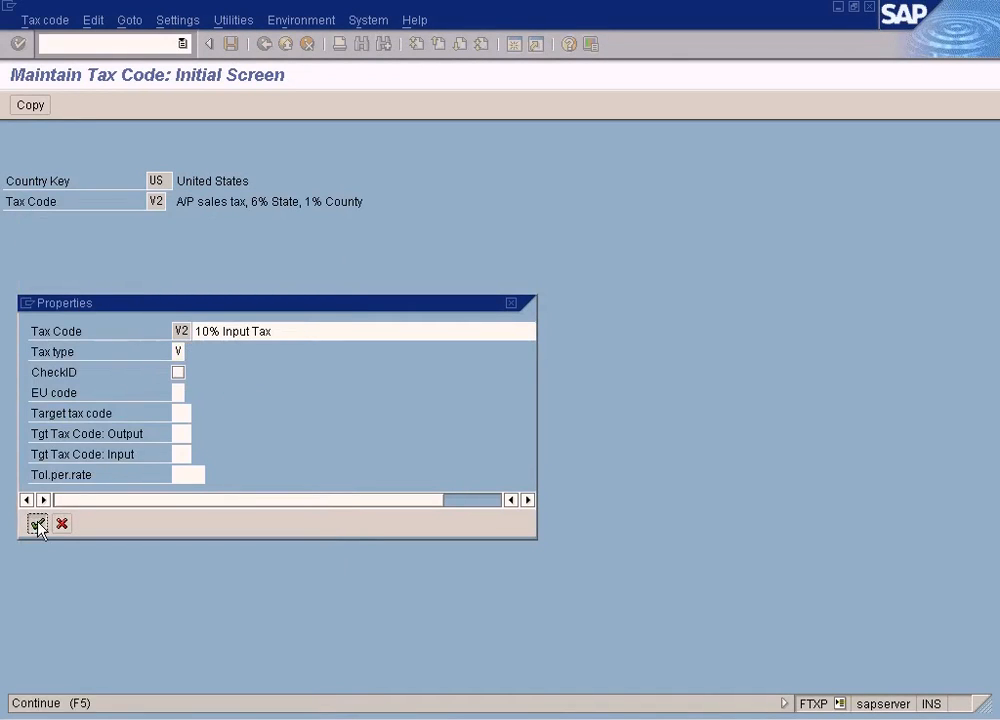
pyautogui.click(37, 524)
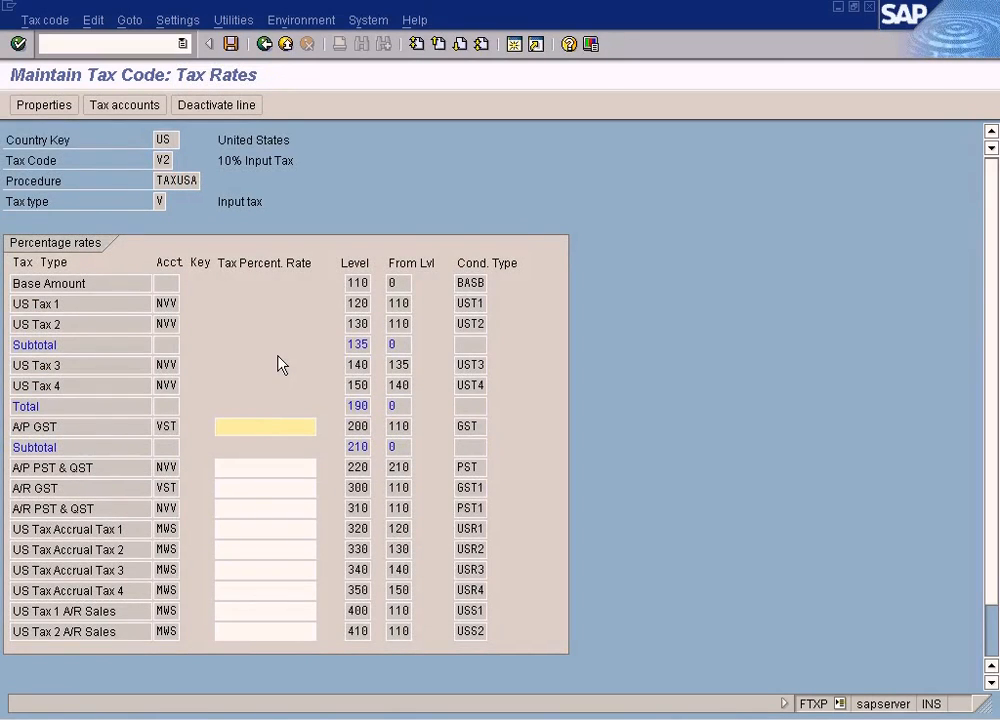
# - Set the A/P GST tax percentage rate to 10, save the tax code and return to the implementation guide
pyautogui.write('10')
pyautogui.click(229, 44)
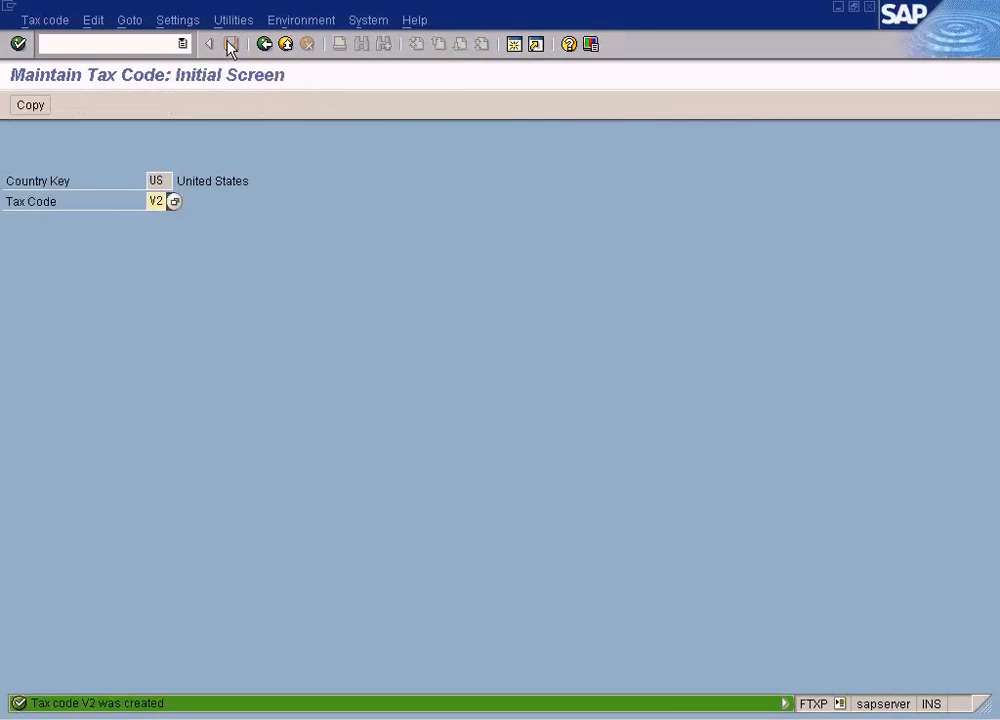
pyautogui.click(265, 44)
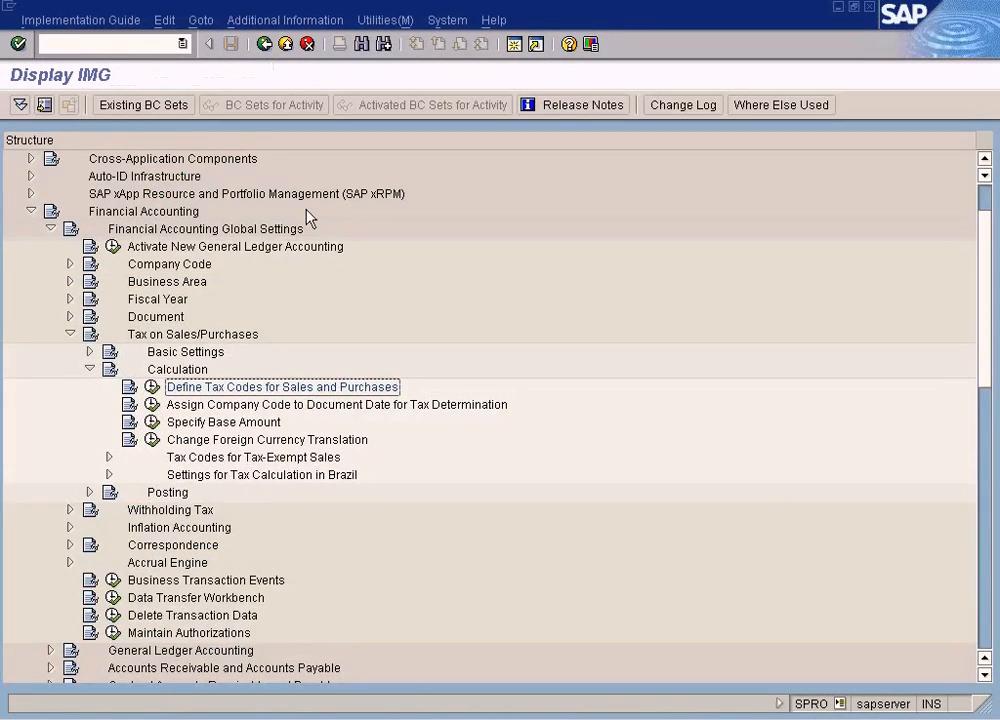
# - Open the Define Tax Accounts activity under Posting for Tax on Sales/Purchases
pyautogui.click(89, 369)
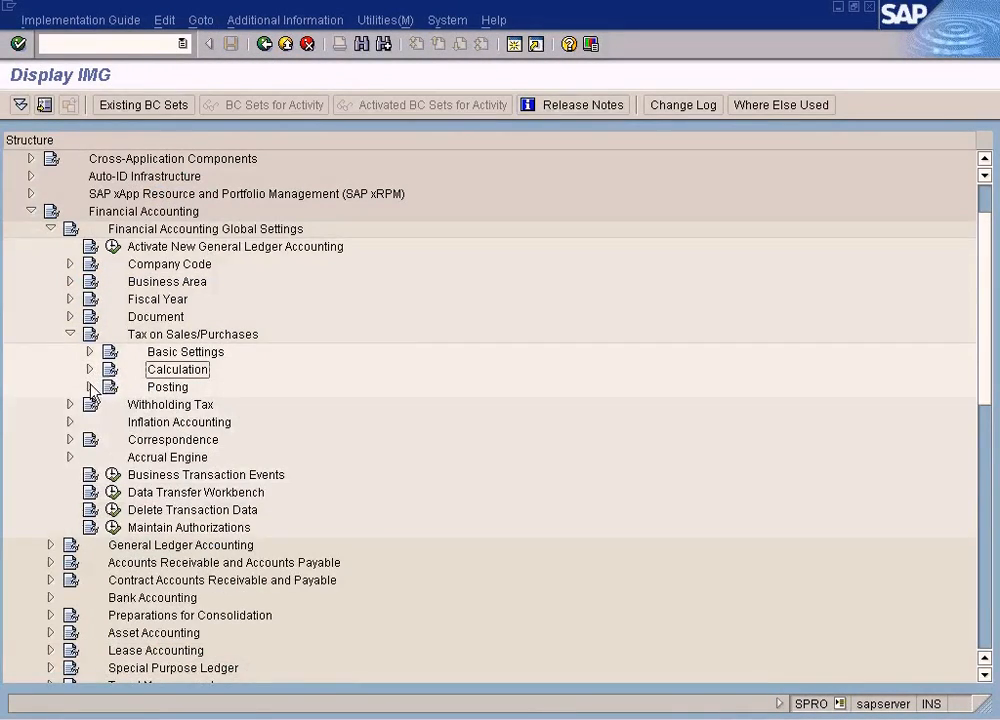
pyautogui.click(89, 386)
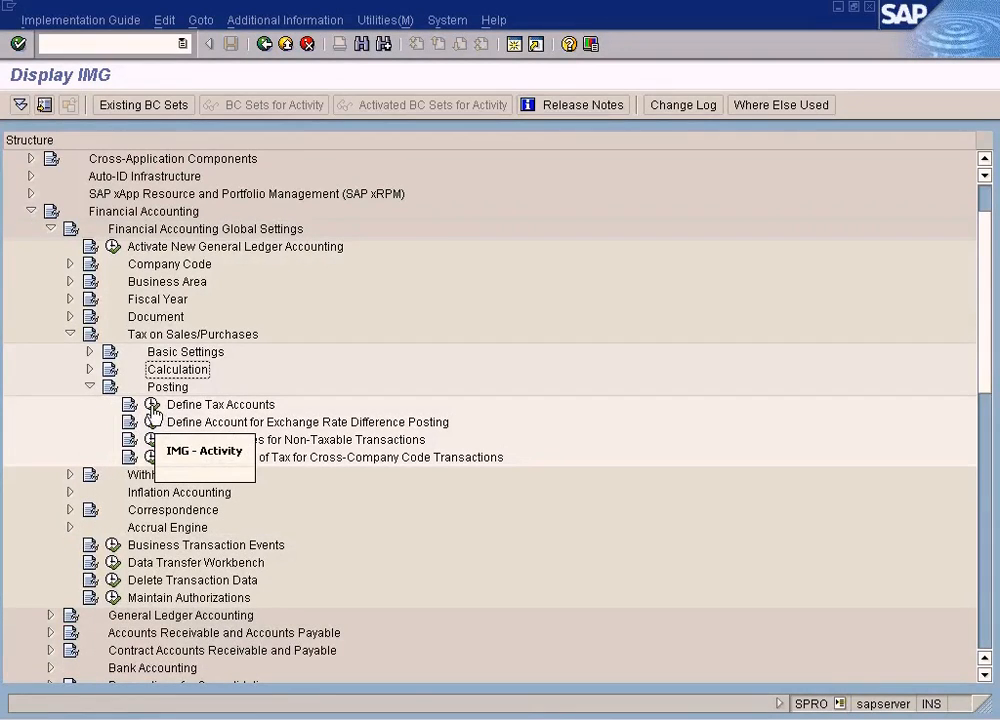
pyautogui.click(151, 412)
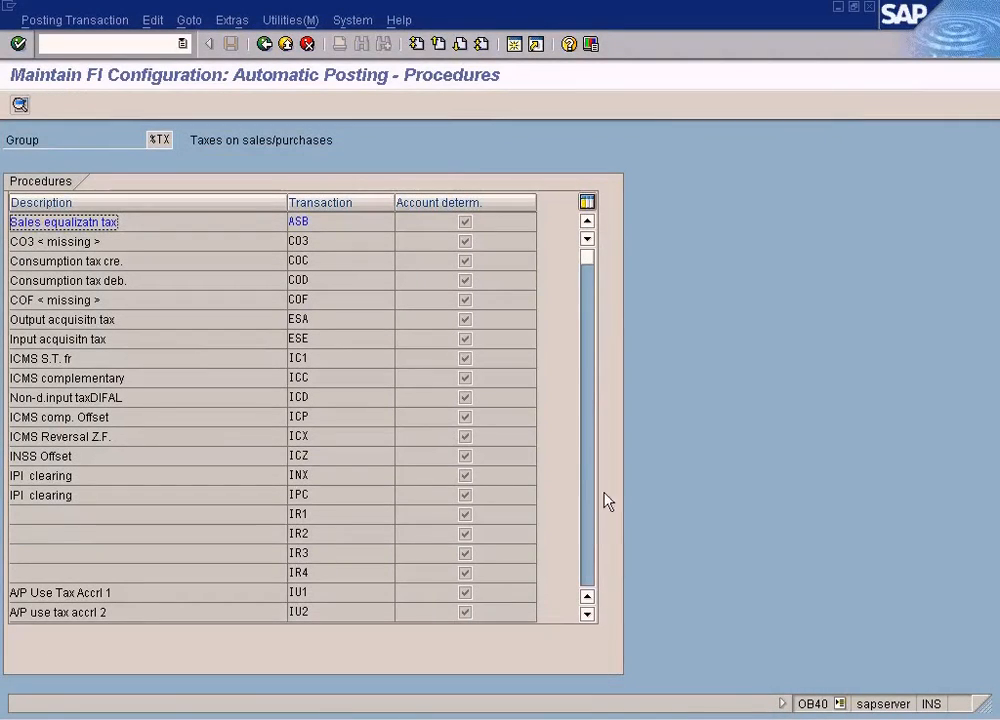
# - Locate the Input tax procedure with transaction VST among the tax posting procedures, and return to the implementation guide
pyautogui.scroll(-2, 594, 527)
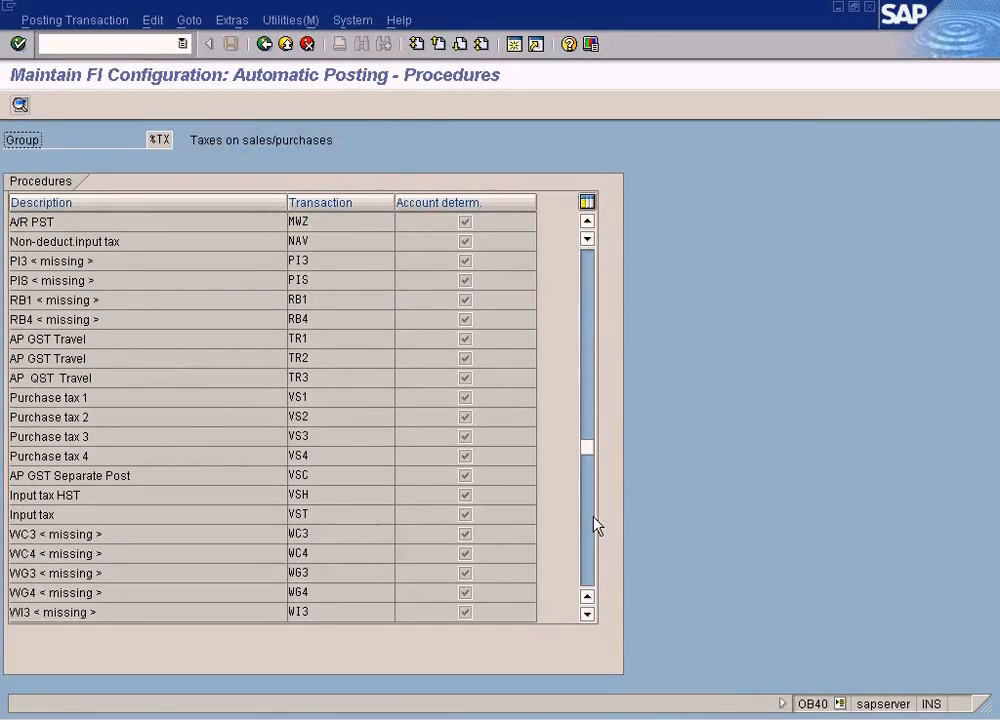
pyautogui.click(159, 513)
pyautogui.click(314, 516)
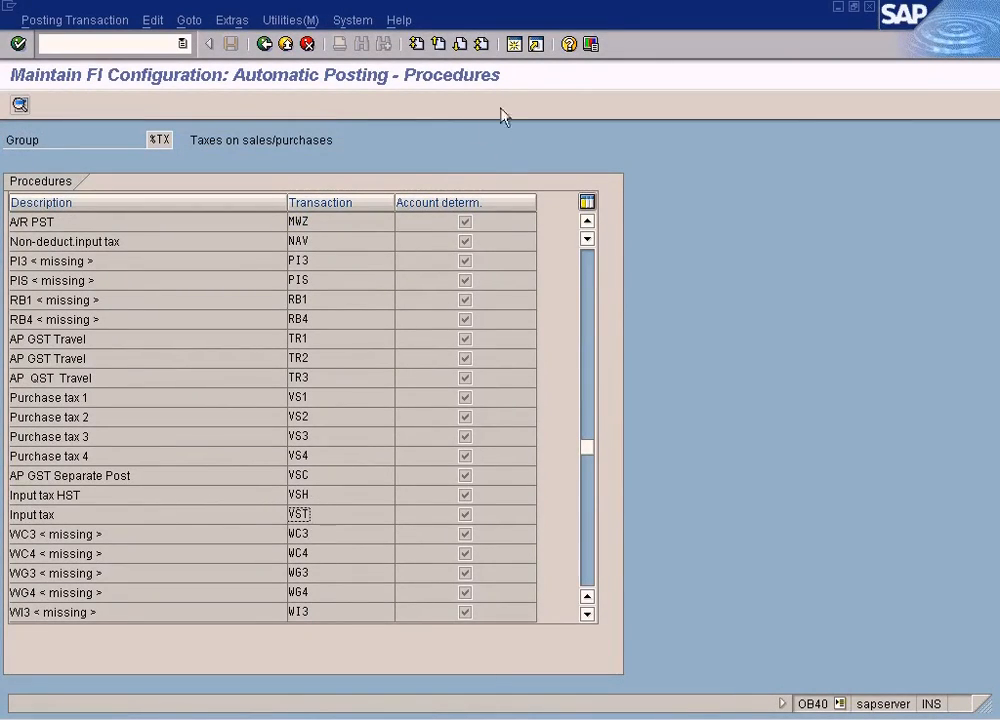
pyautogui.click(265, 44)
# - Open tax code V2 for country US, check the account key of its A/P GST line, and return to the implementation guide
pyautogui.click(89, 370)
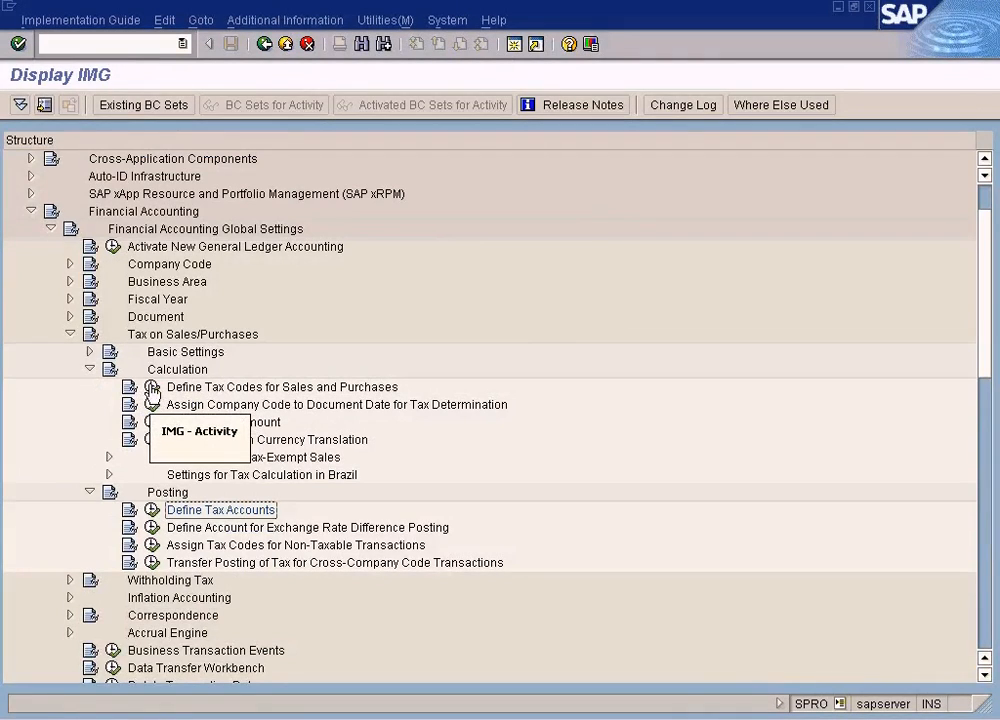
pyautogui.click(152, 392)
pyautogui.write('us')
pyautogui.press('Return')
pyautogui.press('Return')
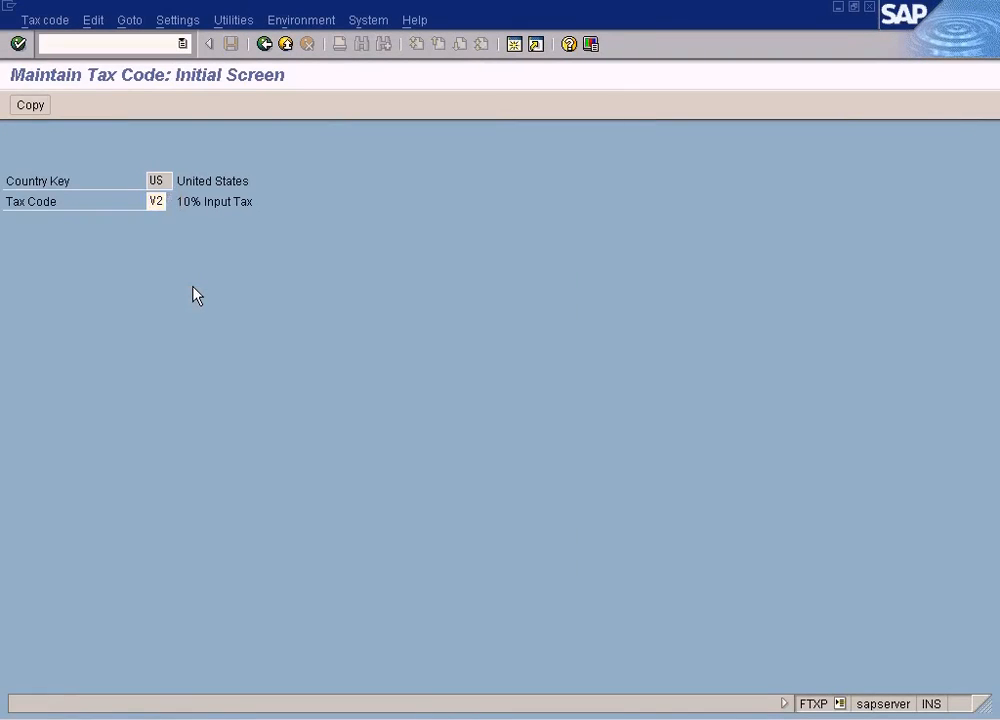
pyautogui.doubleClick(166, 427)
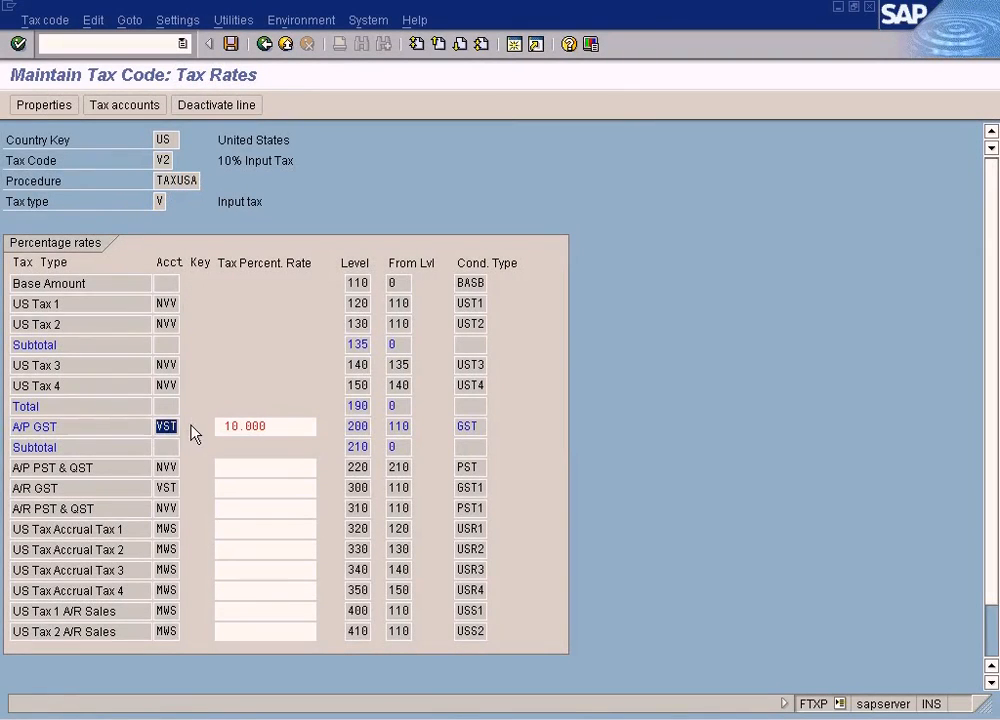
pyautogui.click(172, 427)
pyautogui.click(265, 45)
pyautogui.click(265, 45)
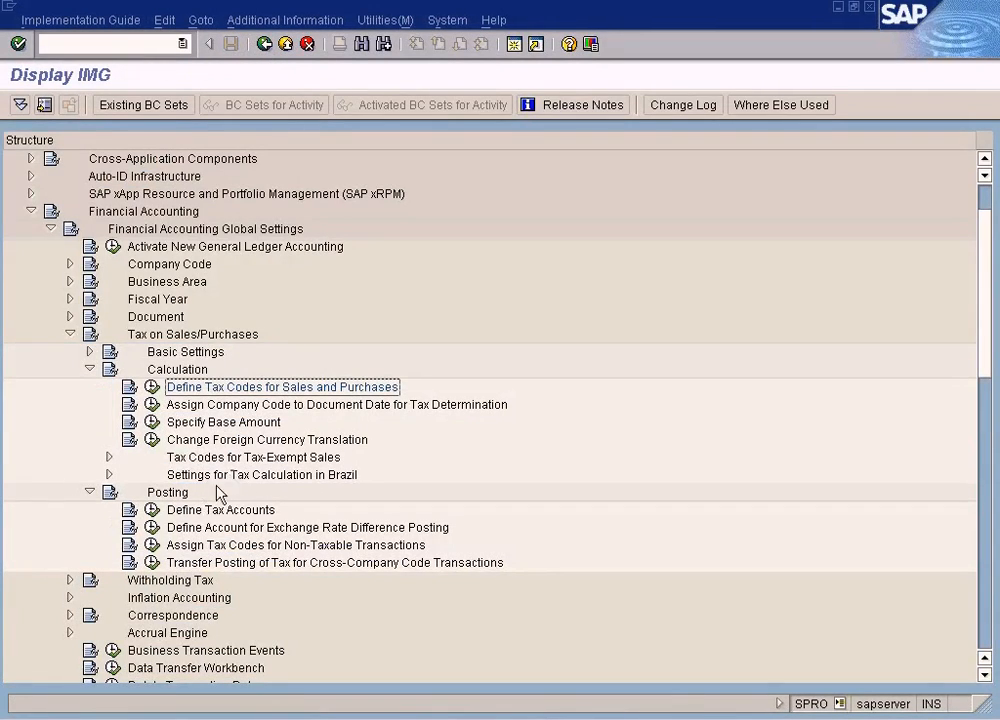
# - Open the tax account assignment of the Input tax procedure VST for chart of accounts SUN
pyautogui.click(152, 509)
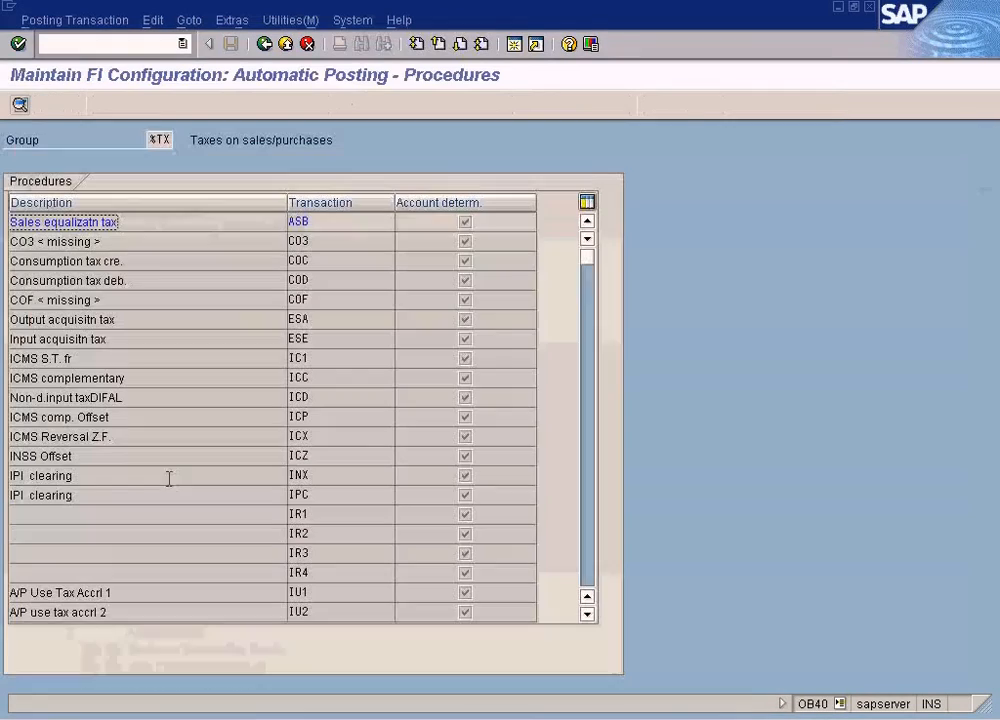
pyautogui.click(589, 557)
pyautogui.click(589, 557)
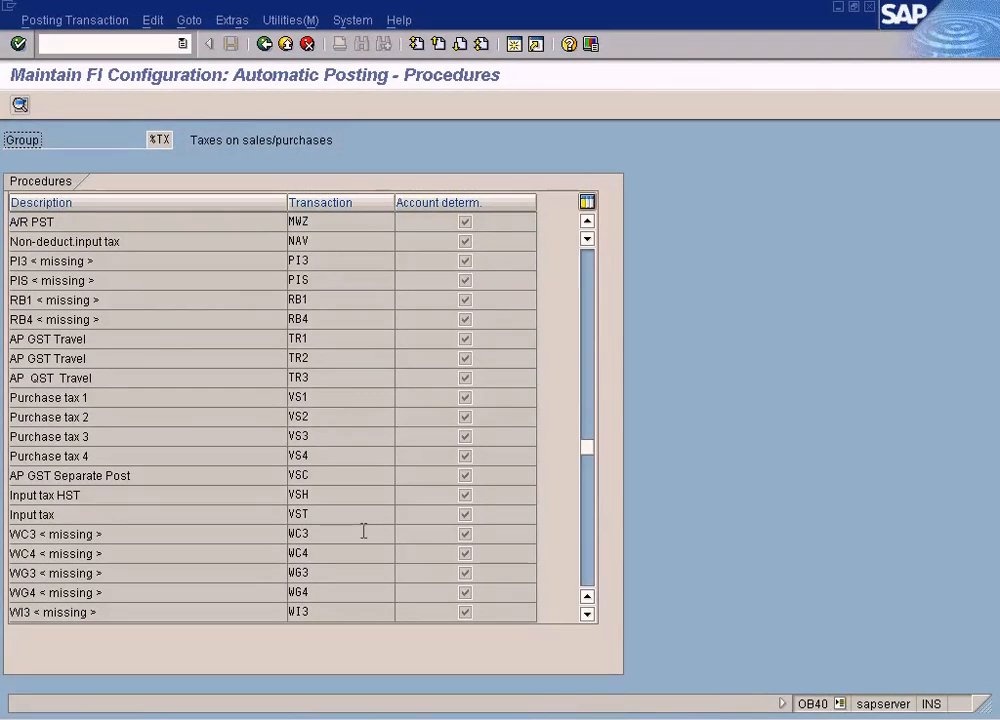
pyautogui.doubleClick(303, 514)
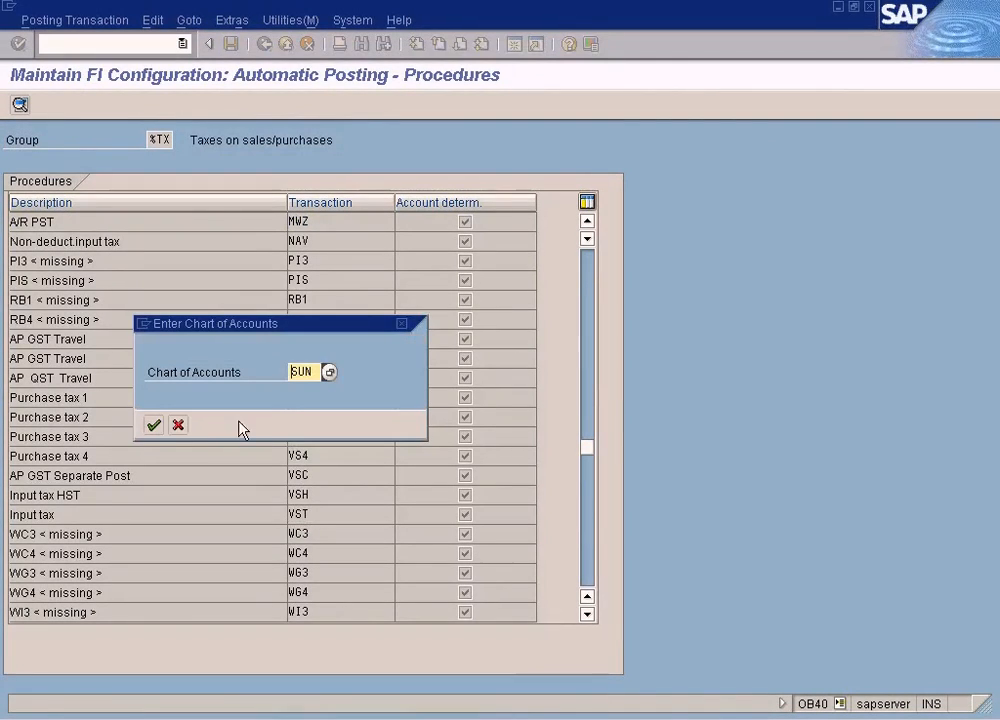
pyautogui.doubleClick(313, 370)
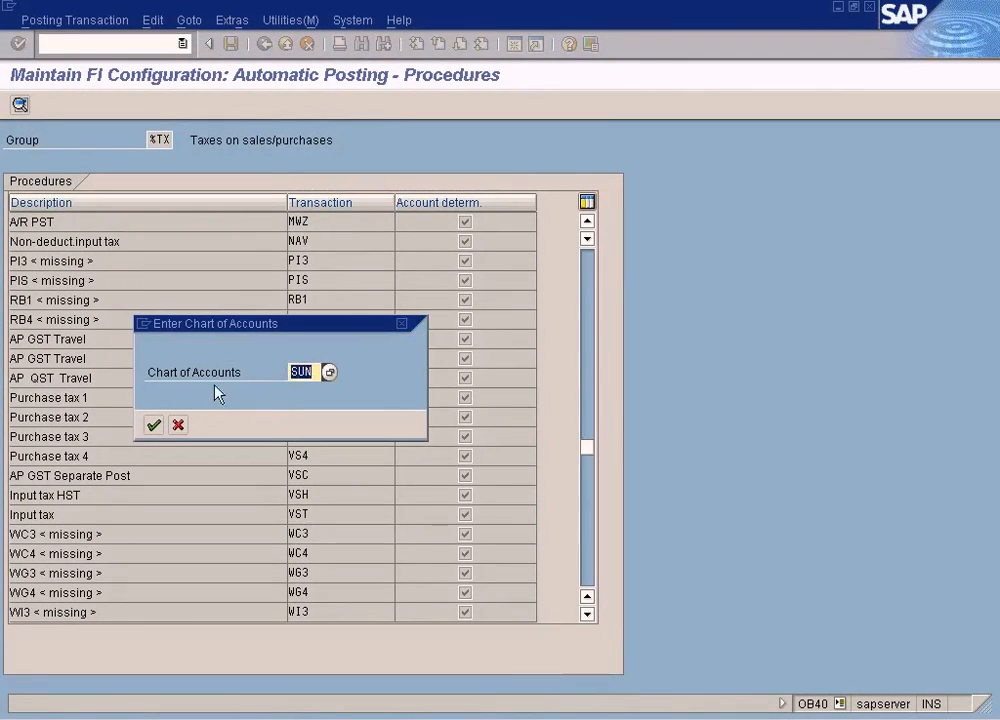
pyautogui.click(153, 425)
# - Look up the Input Tax account in the company code SUN account list, sorted by G/L account number, and close the list
pyautogui.click(65, 240)
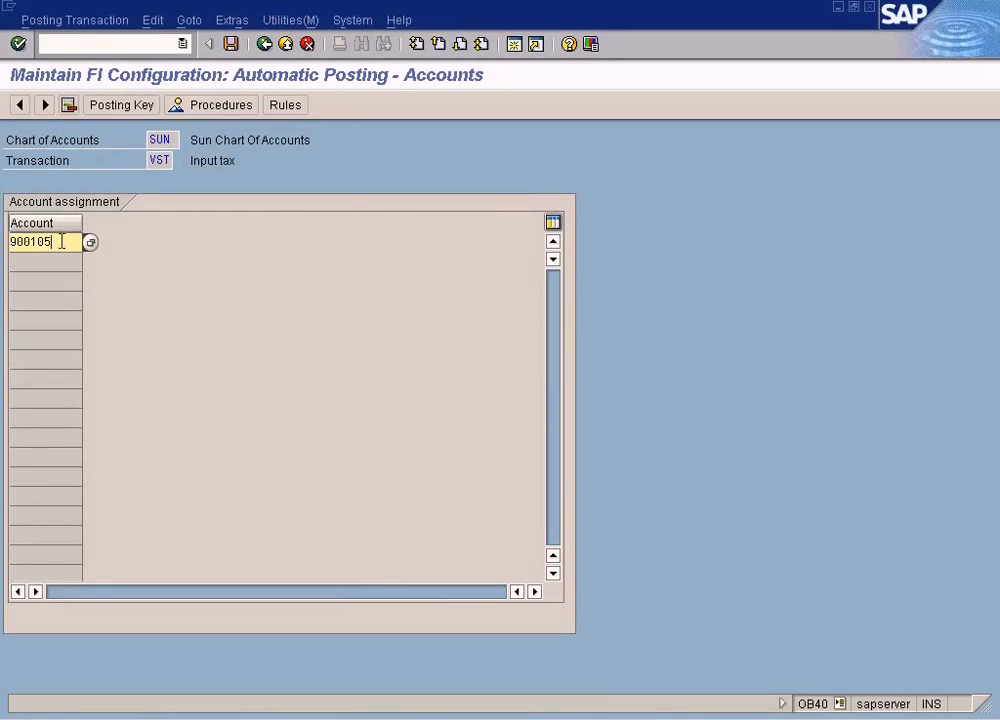
pyautogui.doubleClick(61, 241)
pyautogui.click(90, 245)
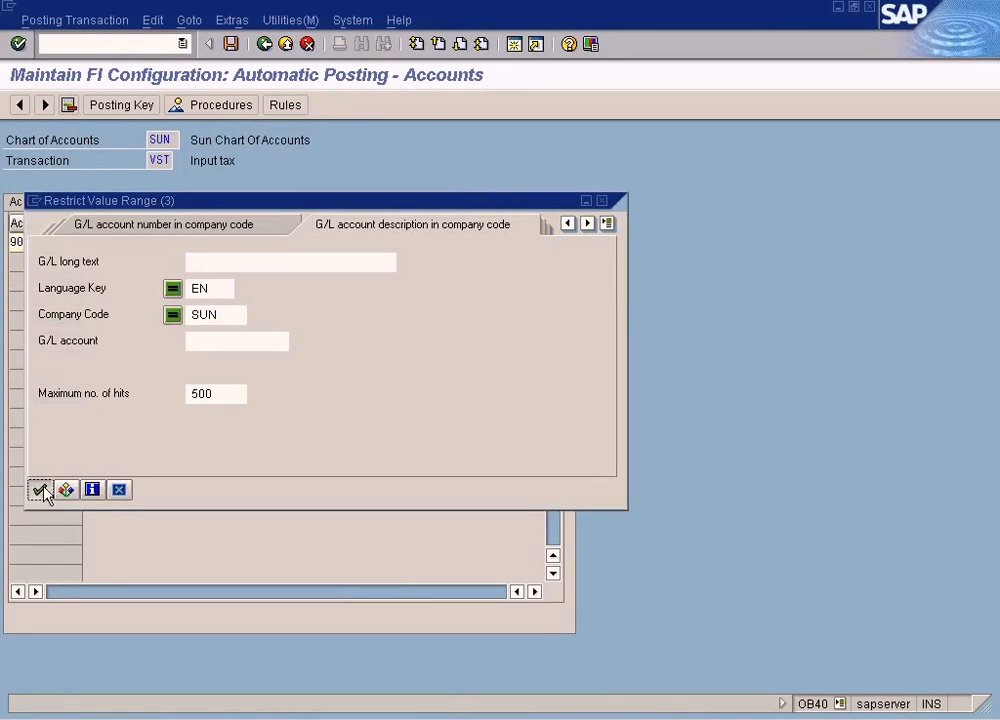
pyautogui.click(40, 489)
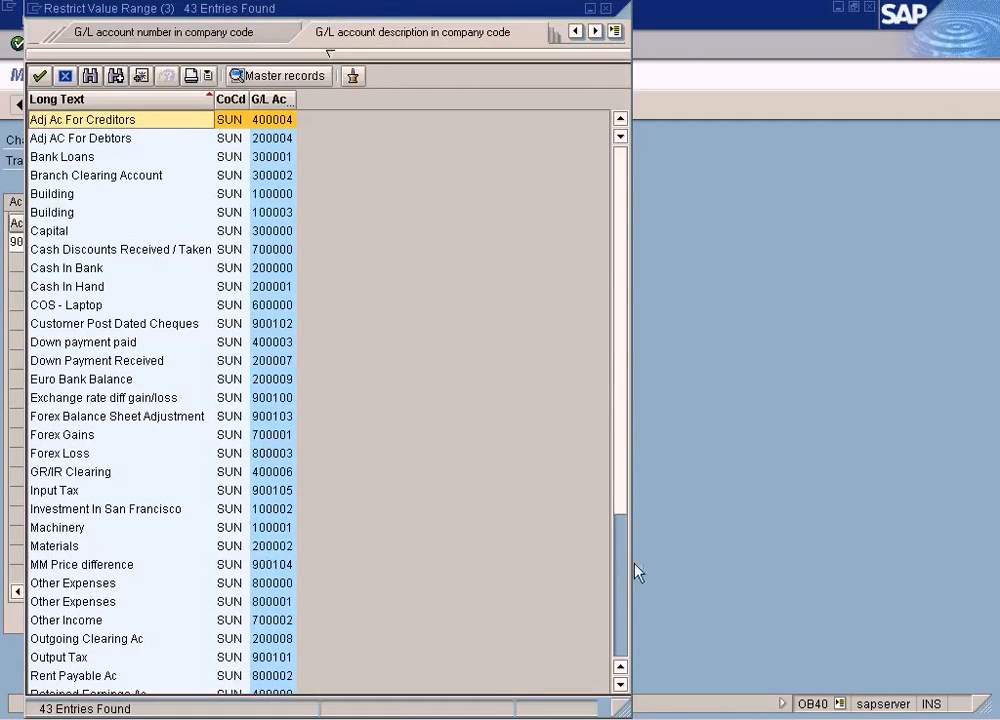
pyautogui.click(620, 591)
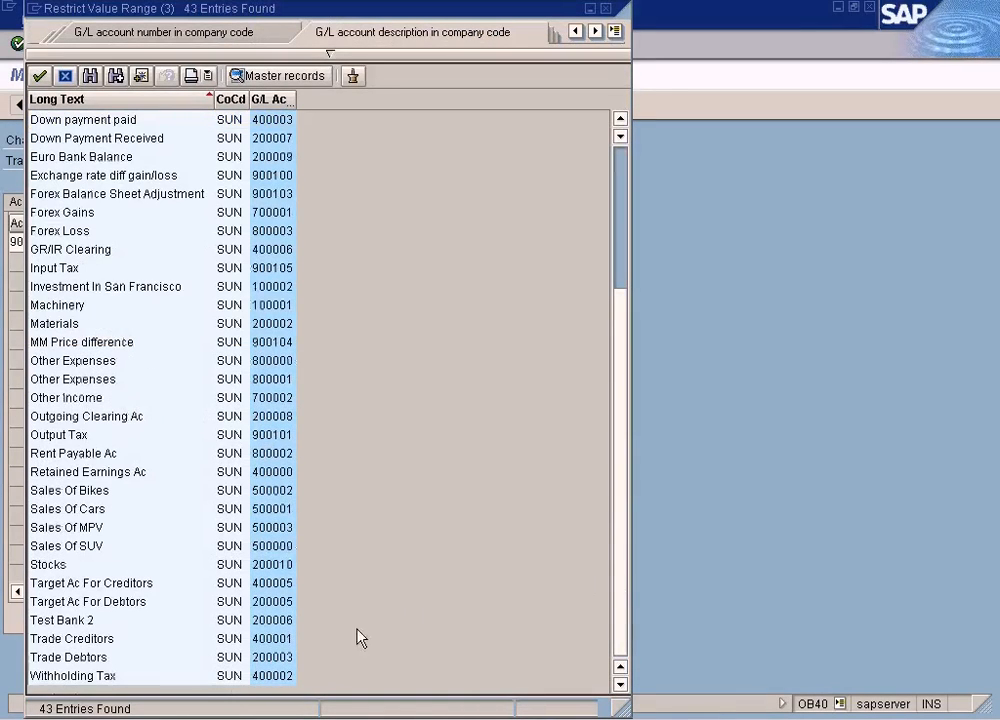
pyautogui.click(272, 99)
pyautogui.click(624, 633)
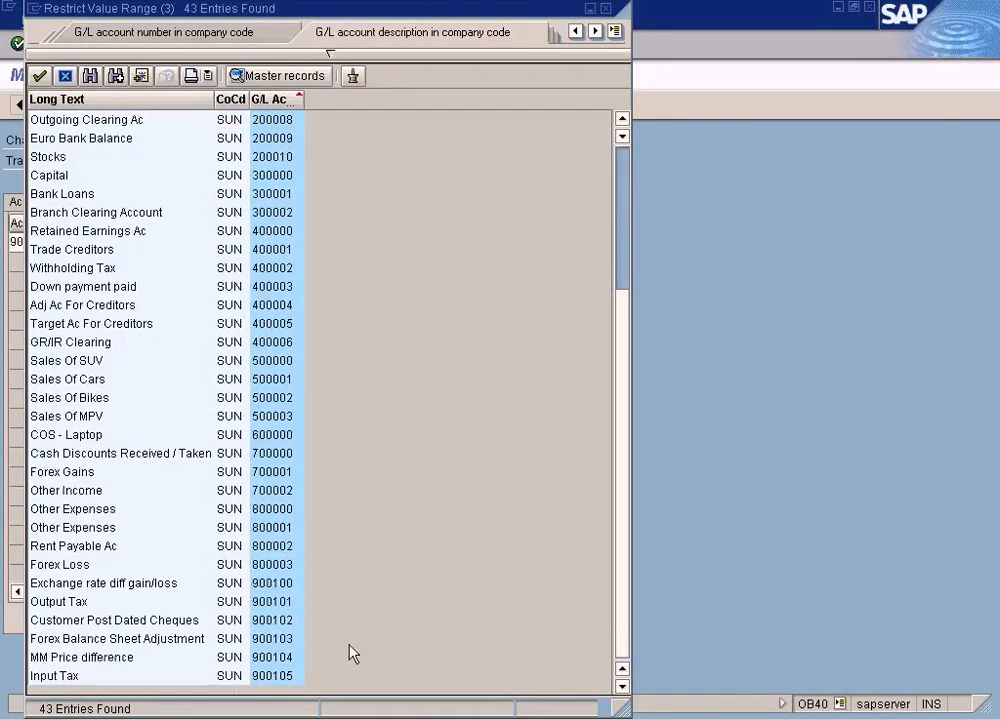
pyautogui.click(284, 676)
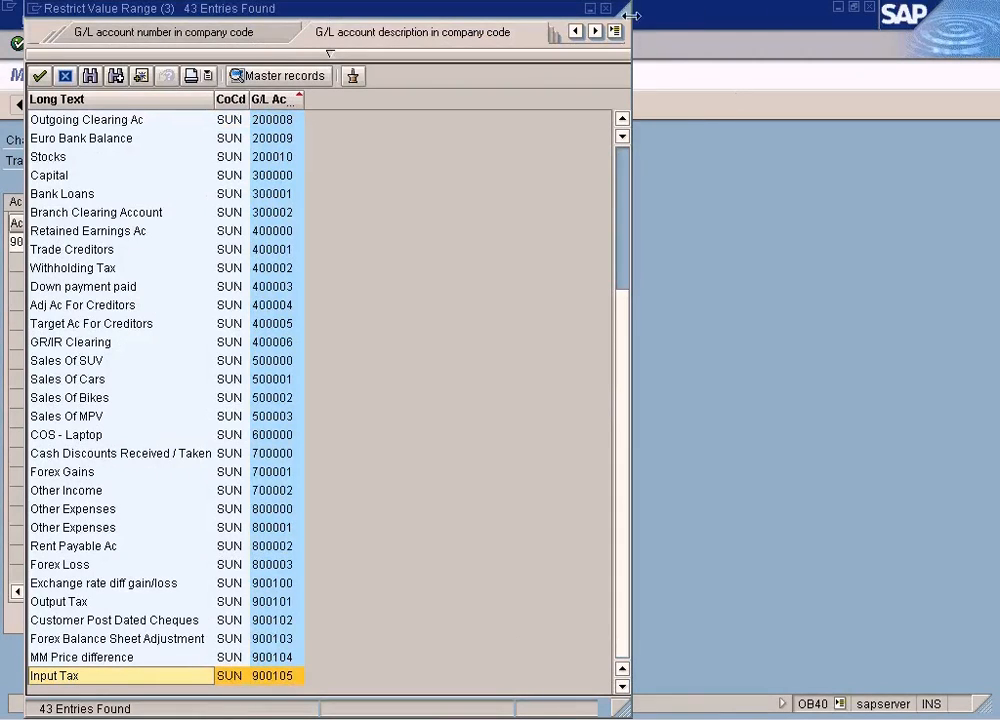
pyautogui.click(606, 9)
# - Save the Input tax account assignment and return to the implementation guide
pyautogui.click(232, 45)
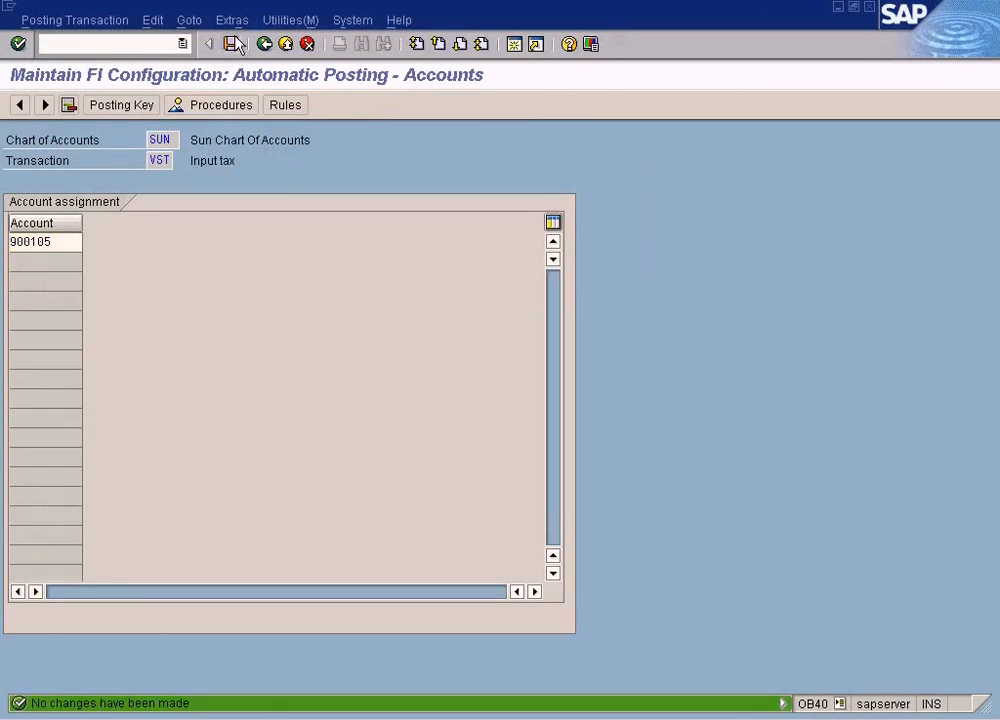
pyautogui.click(266, 46)
pyautogui.click(266, 46)
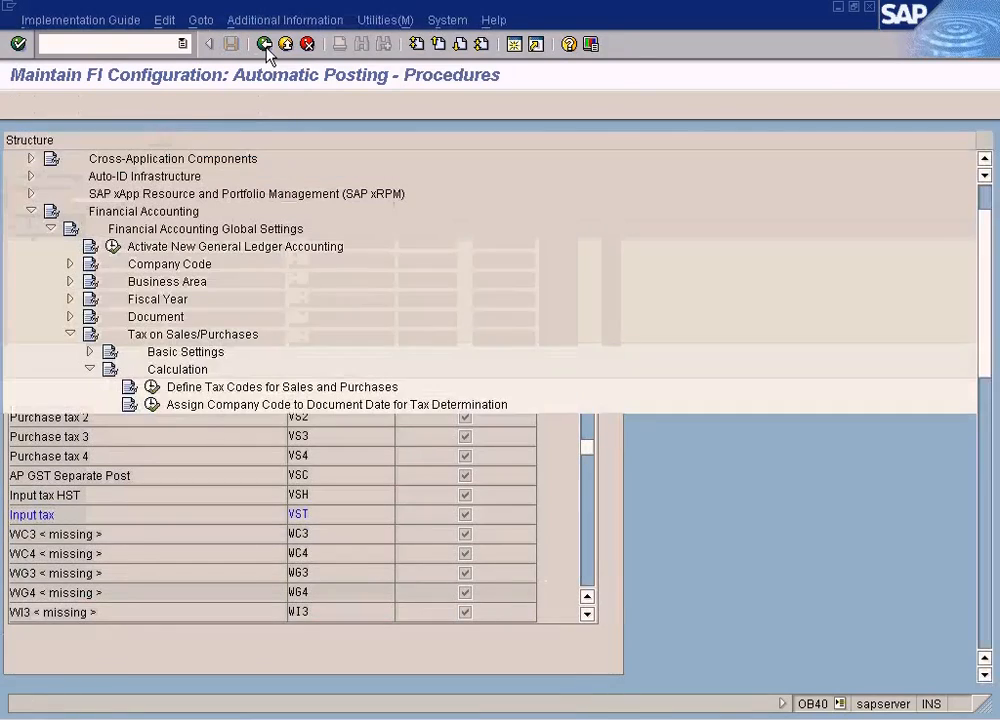
# - Switch to the SAP Easy Access session and start the incoming invoice transaction MIRO
pyautogui.click(363, 718)
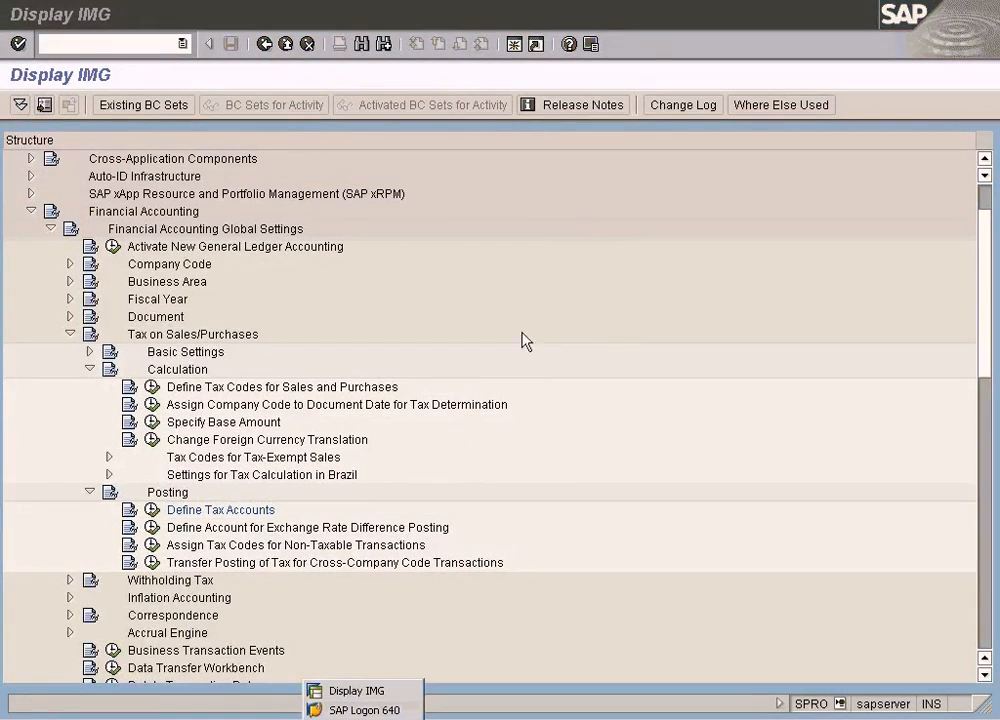
pyautogui.click(693, 86)
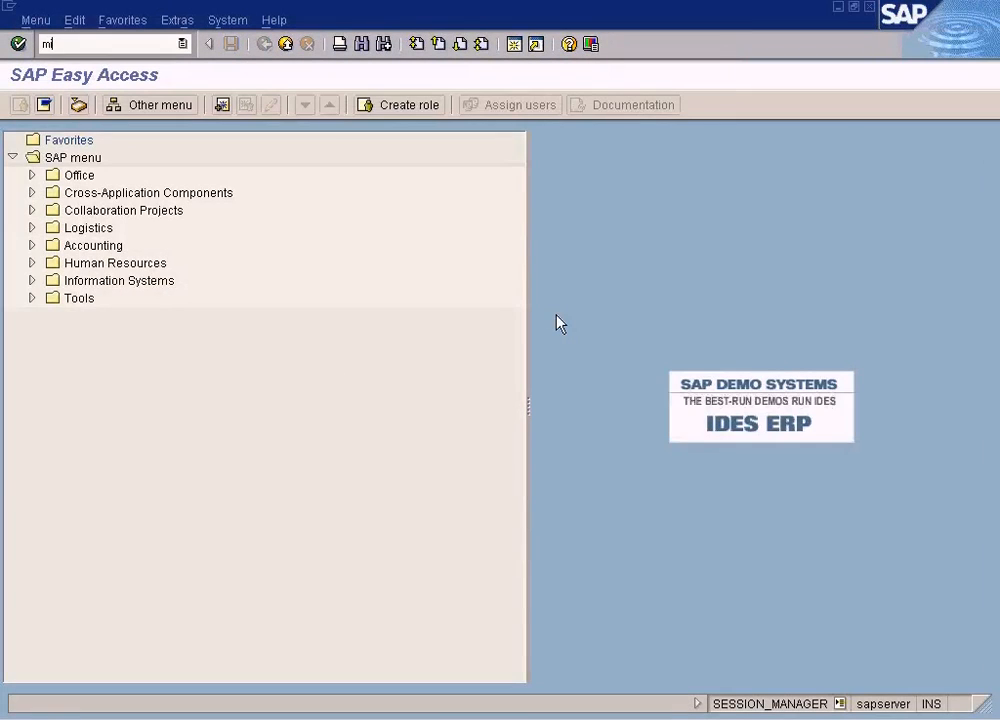
pyautogui.write('miro')
pyautogui.press('Return')
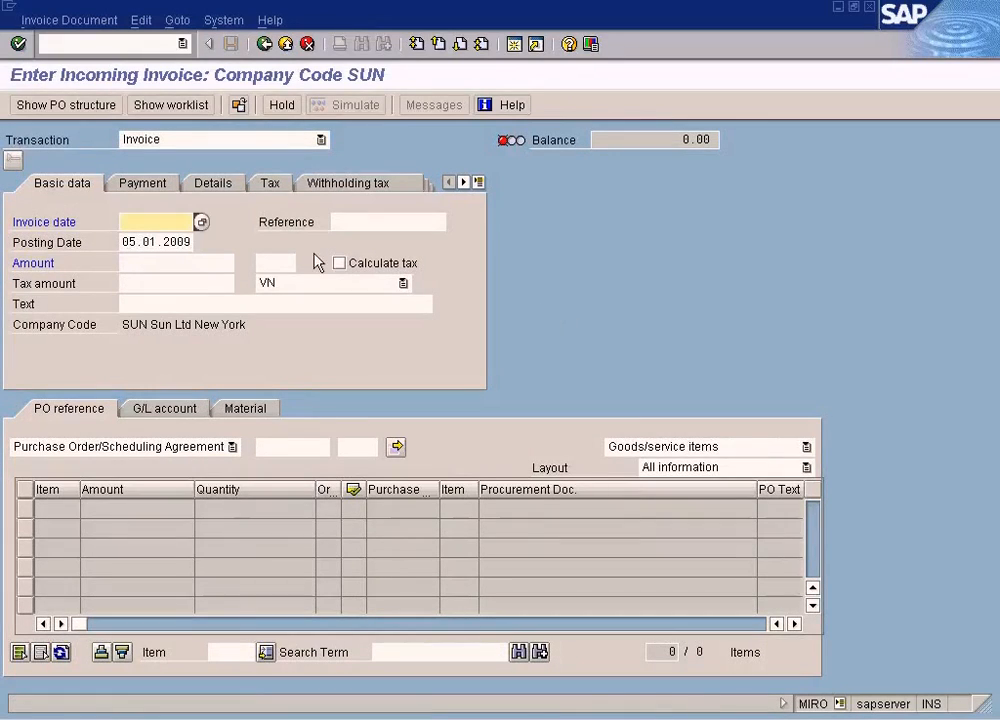
# - Set the invoice date to 05.01.2009 and the invoice amount to 330
pyautogui.press('F4')
pyautogui.press('Return')
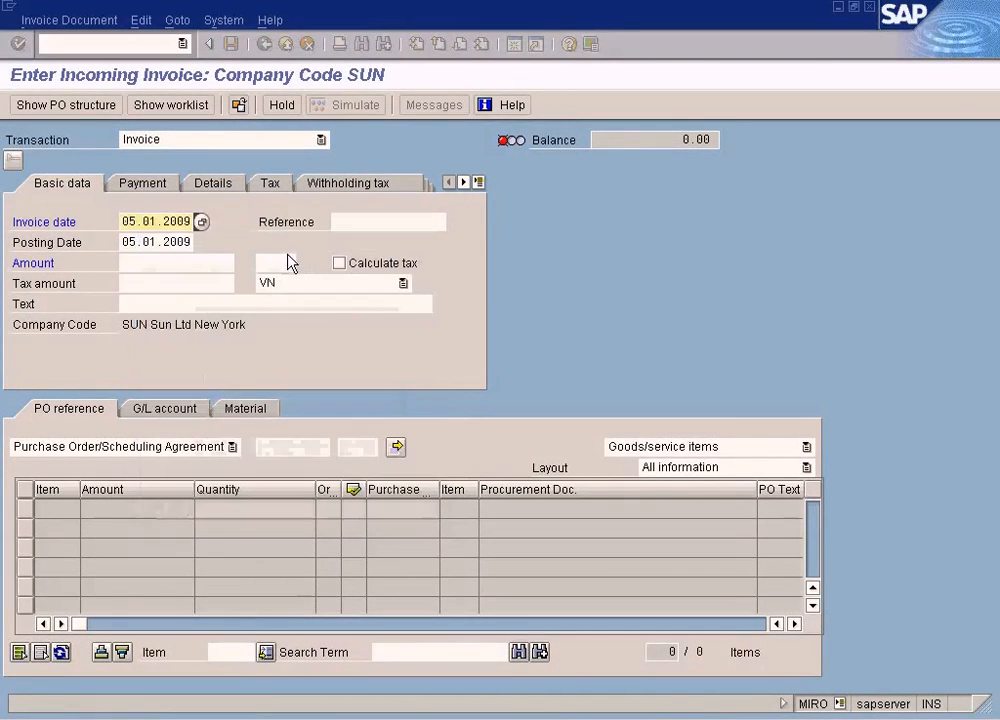
pyautogui.click(171, 264)
pyautogui.write('330')
# - Assign tax code V2 (10% Input Tax) to the invoice and enable automatic tax calculation
pyautogui.click(403, 284)
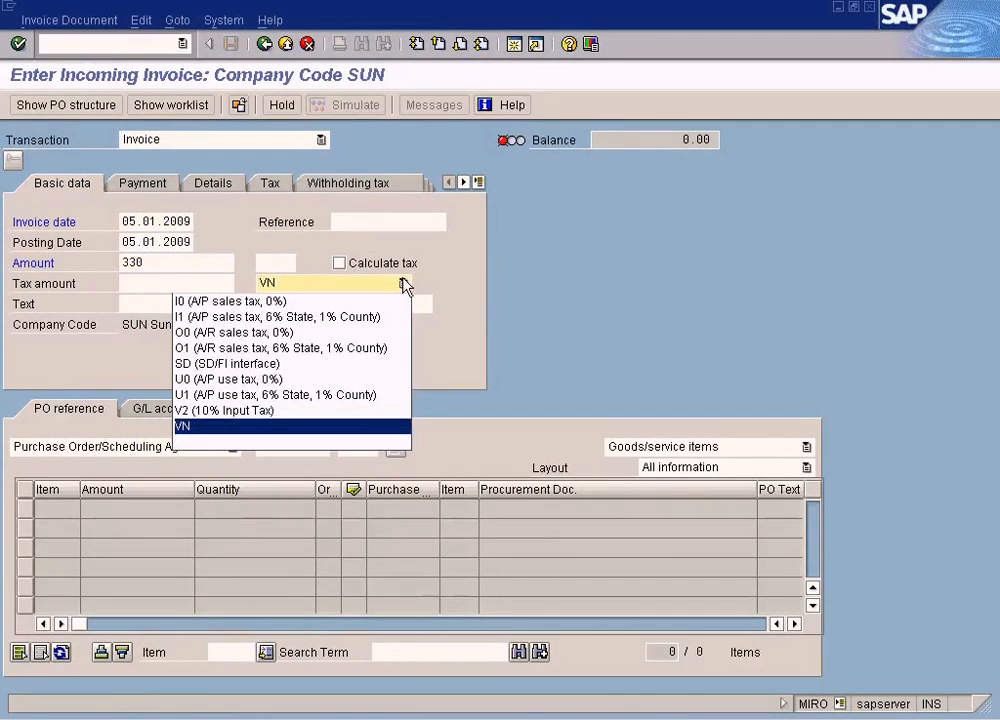
pyautogui.click(299, 411)
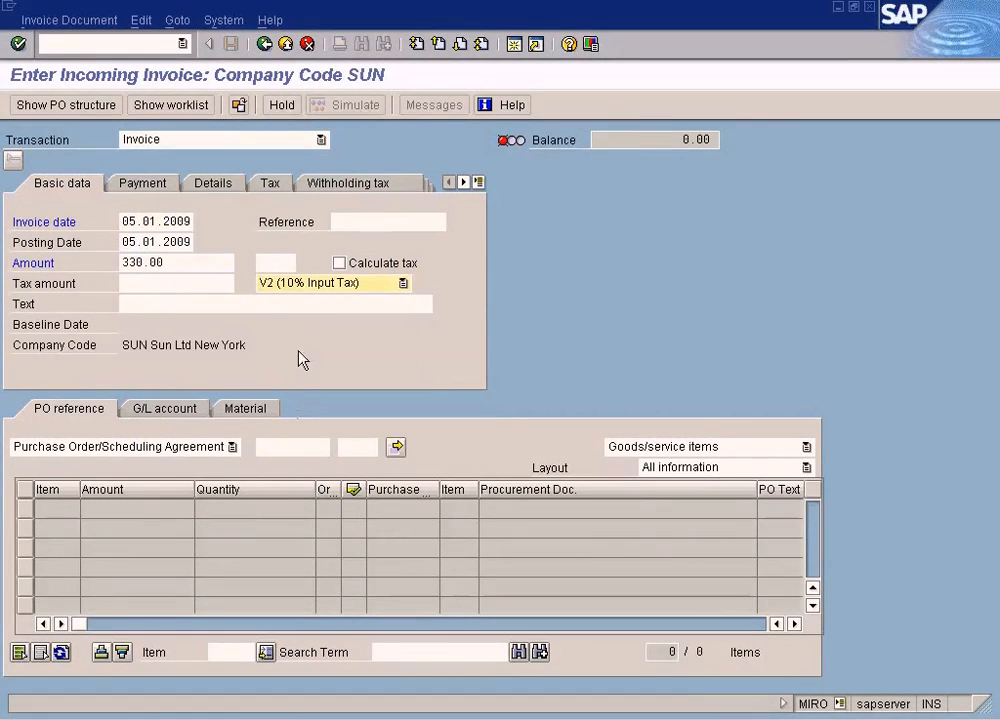
pyautogui.click(339, 263)
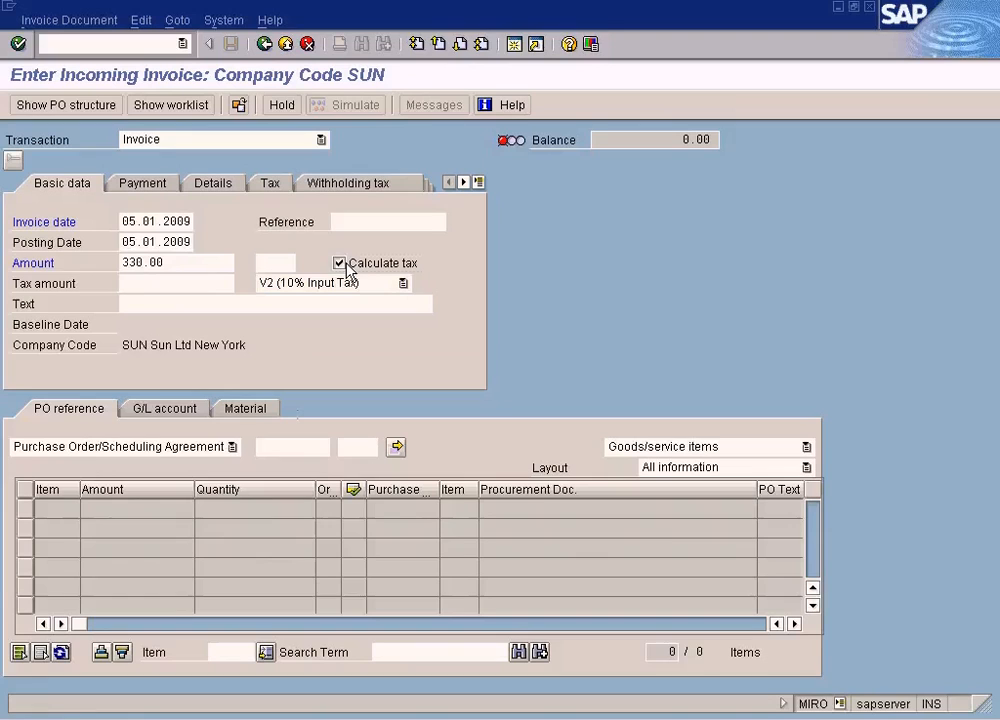
# - Set the baseline date in the invoice's payment data to 05.01.2009 and return to the basic data
pyautogui.click(167, 186)
pyautogui.press('F4')
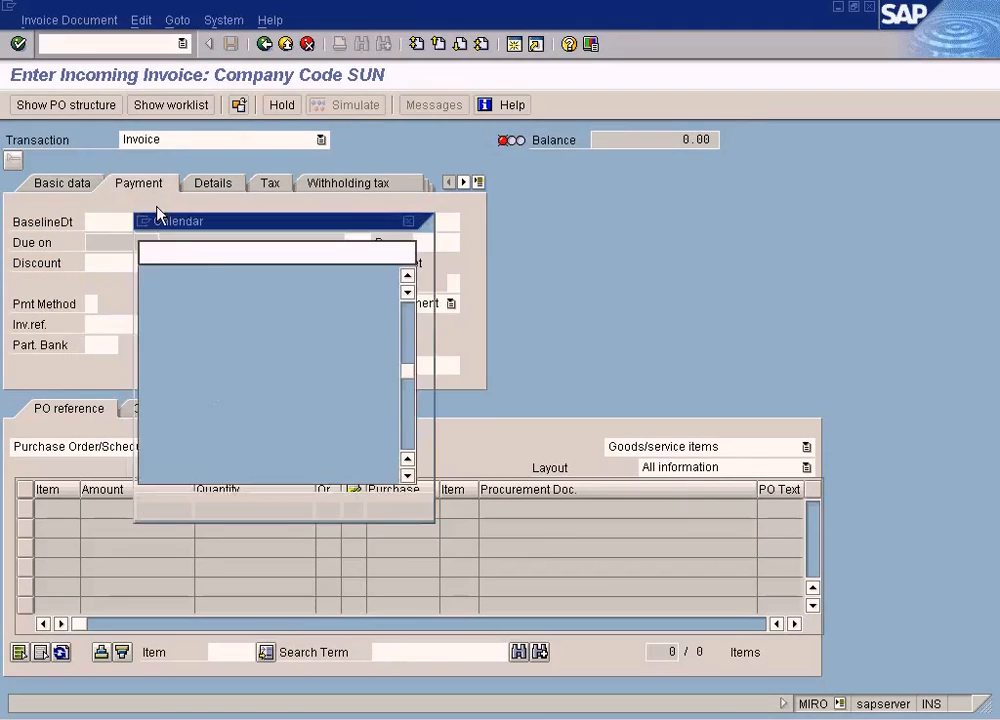
pyautogui.press('Return')
pyautogui.click(75, 187)
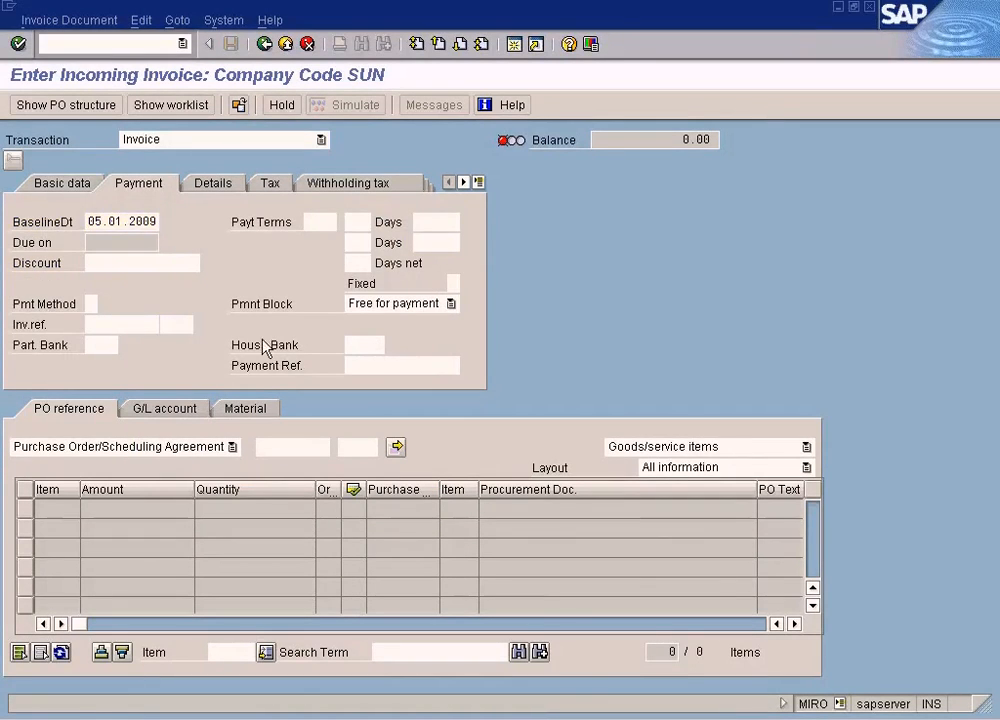
# - Paste the purchase order number noted in Notepad as the invoice's purchase order reference and confirm it
pyautogui.hotkey('alt', 'Tab')
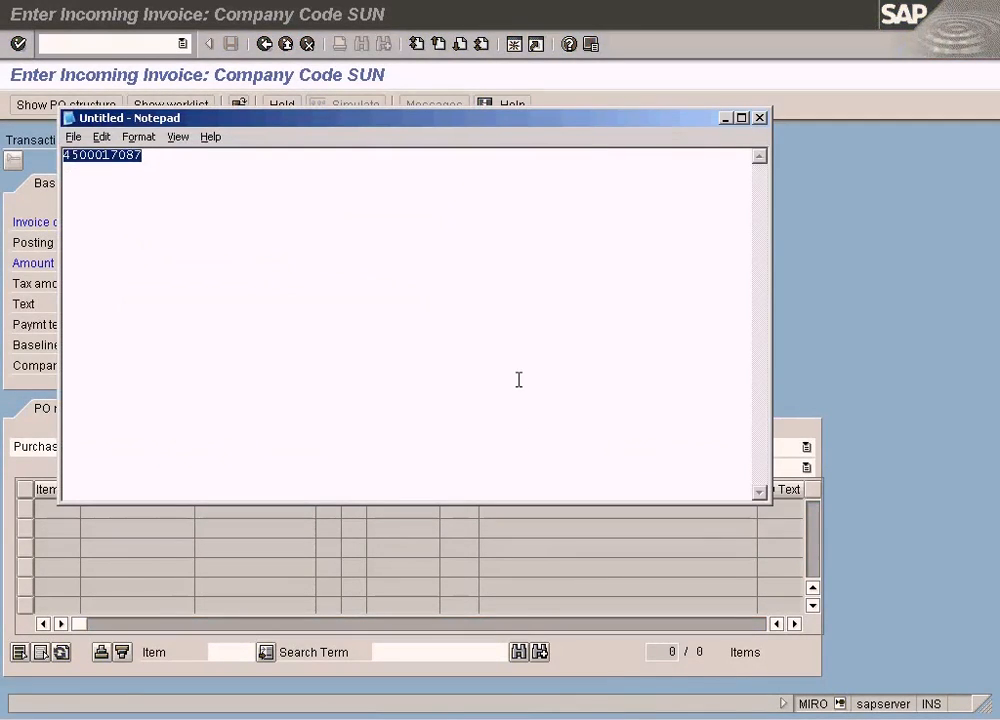
pyautogui.hotkey('alt', 'Tab')
pyautogui.click(299, 446)
pyautogui.hotkey('ctrl', 'v')
pyautogui.press('Return')
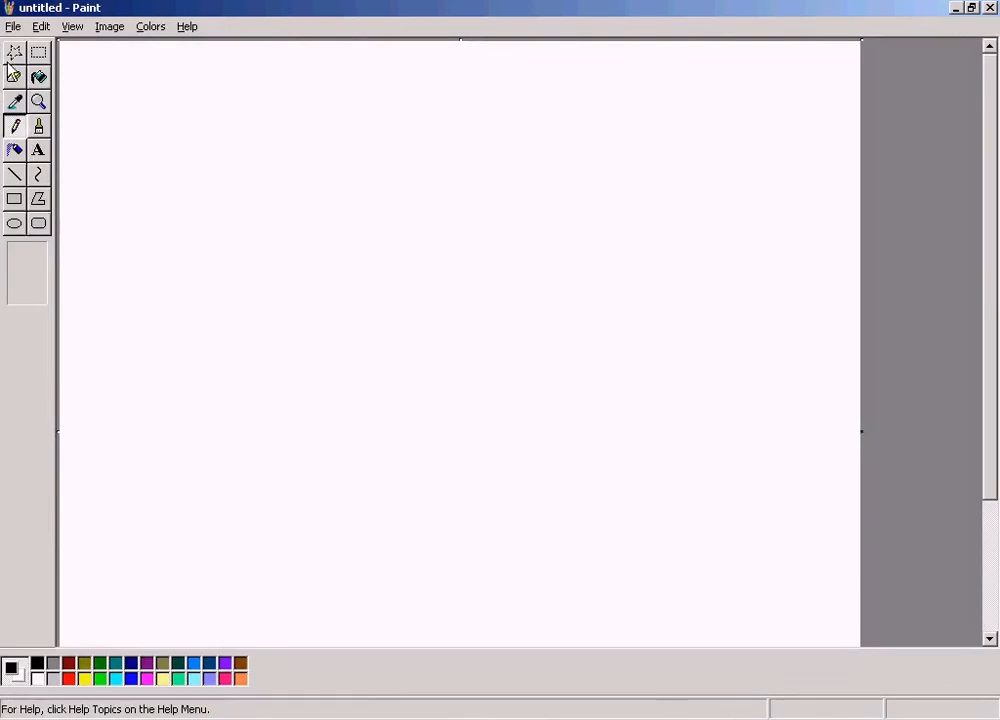
# - In Paint, browse the open dialog to My Documents and arrange the files by modified date
pyautogui.click(14, 26)
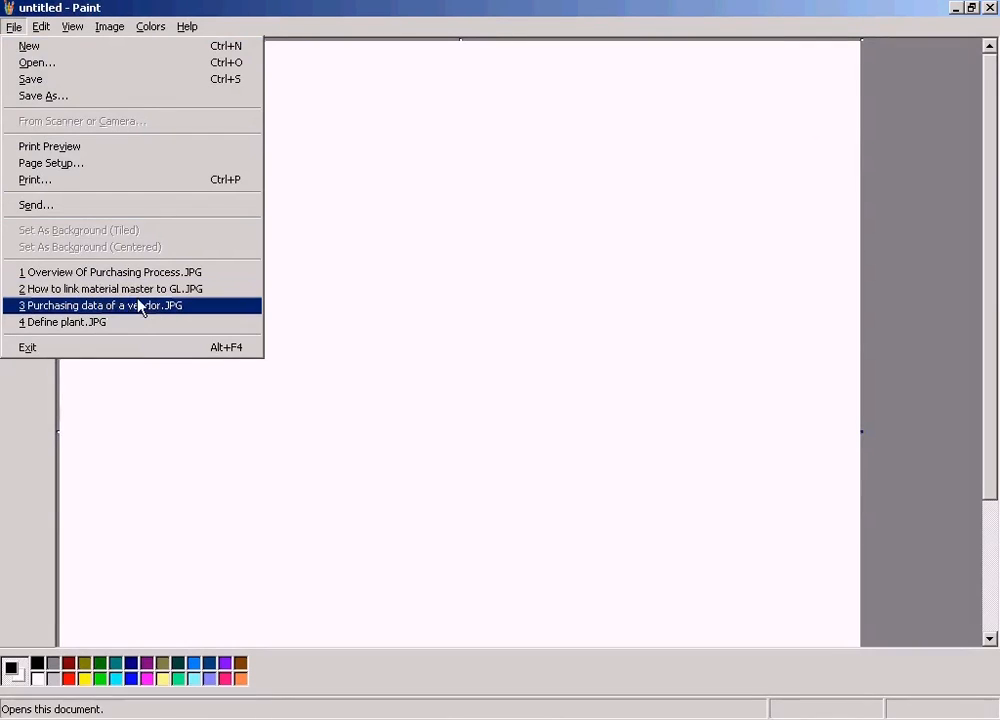
pyautogui.click(24, 80)
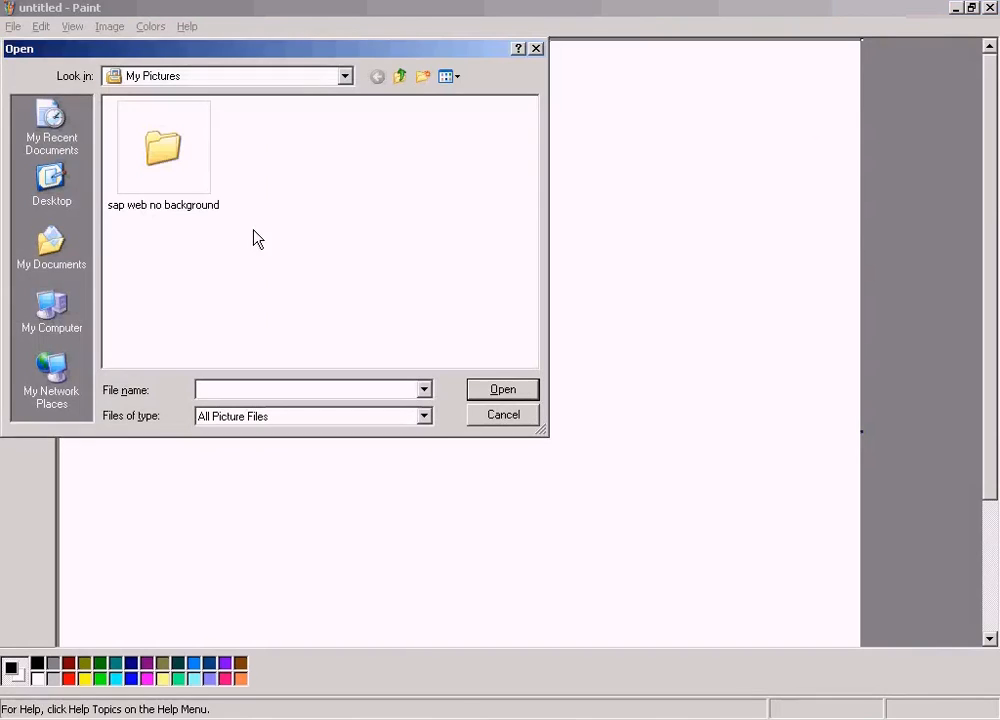
pyautogui.click(82, 256)
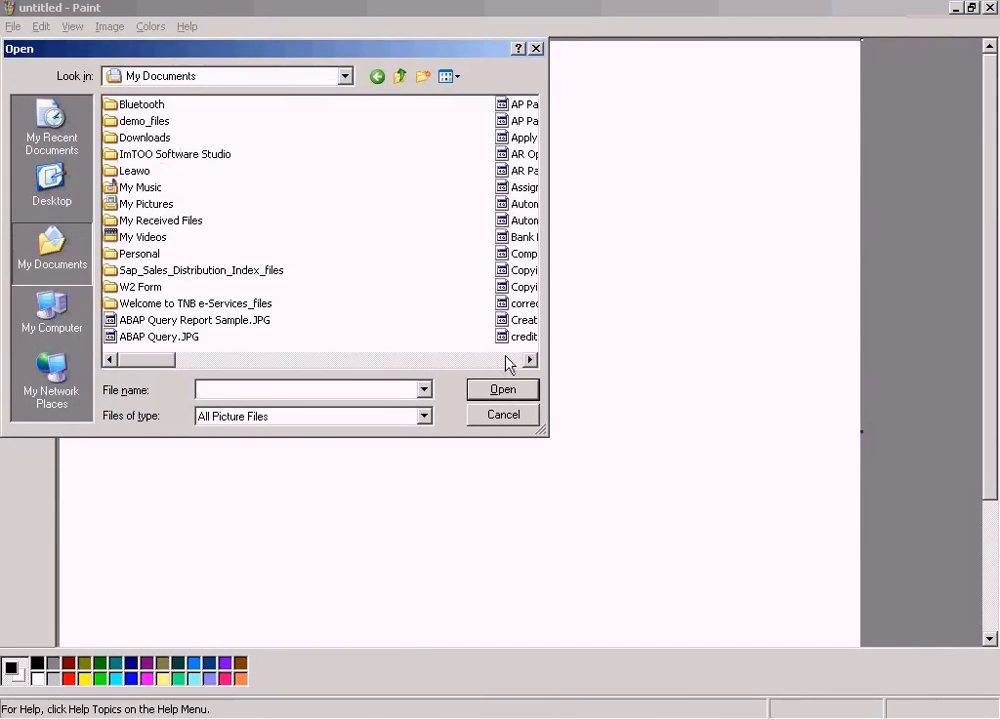
pyautogui.click(506, 360)
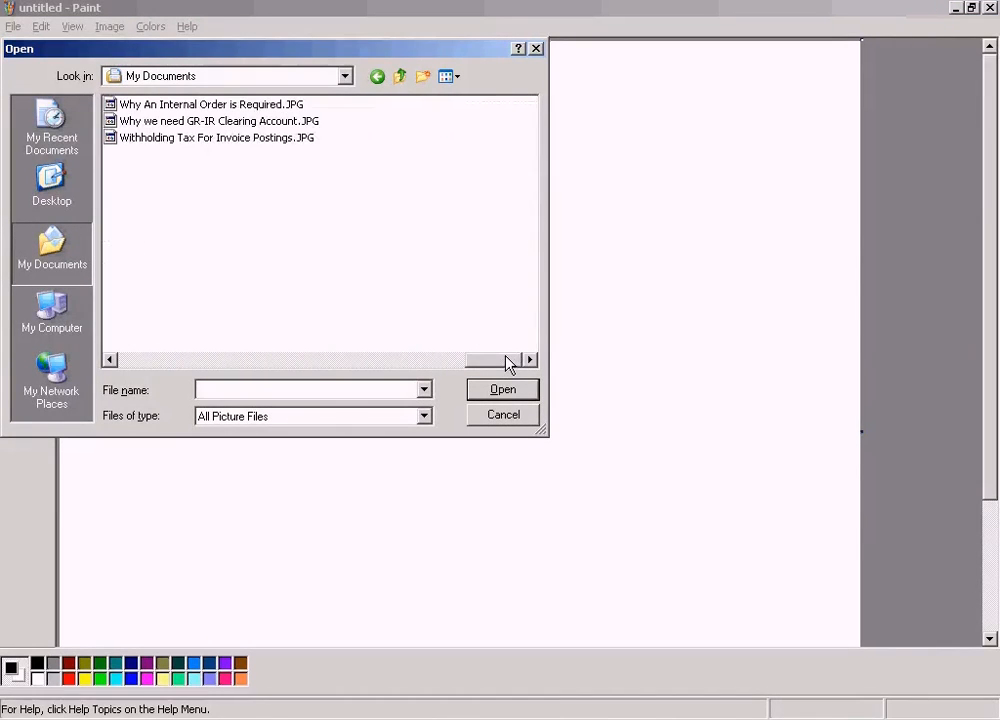
pyautogui.rightClick(450, 163)
pyautogui.moveTo(502, 194)
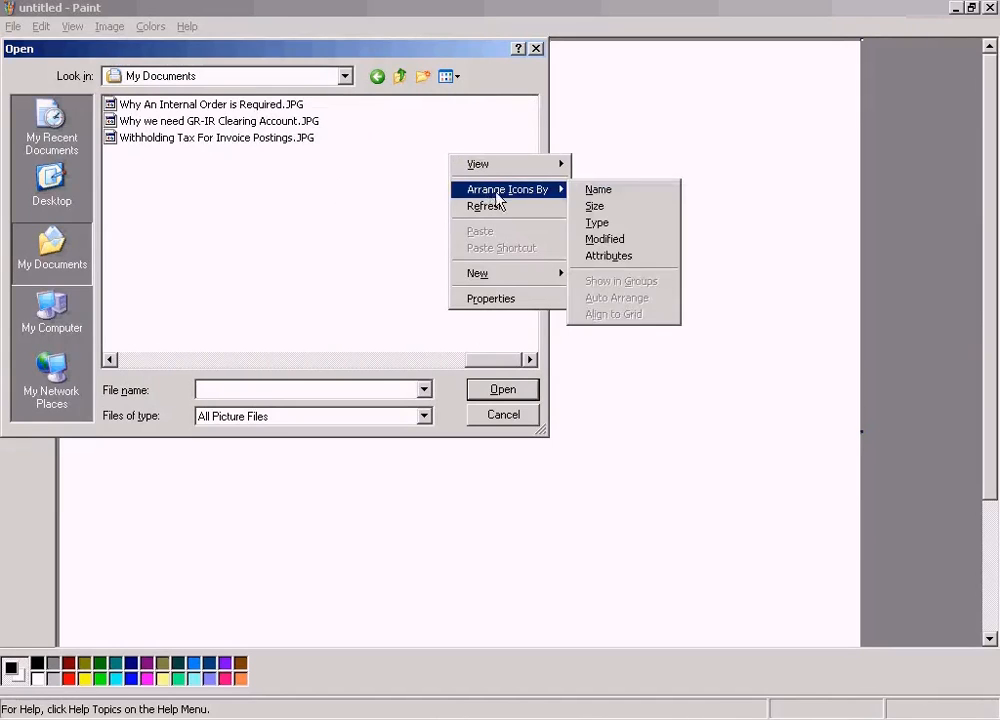
pyautogui.click(598, 238)
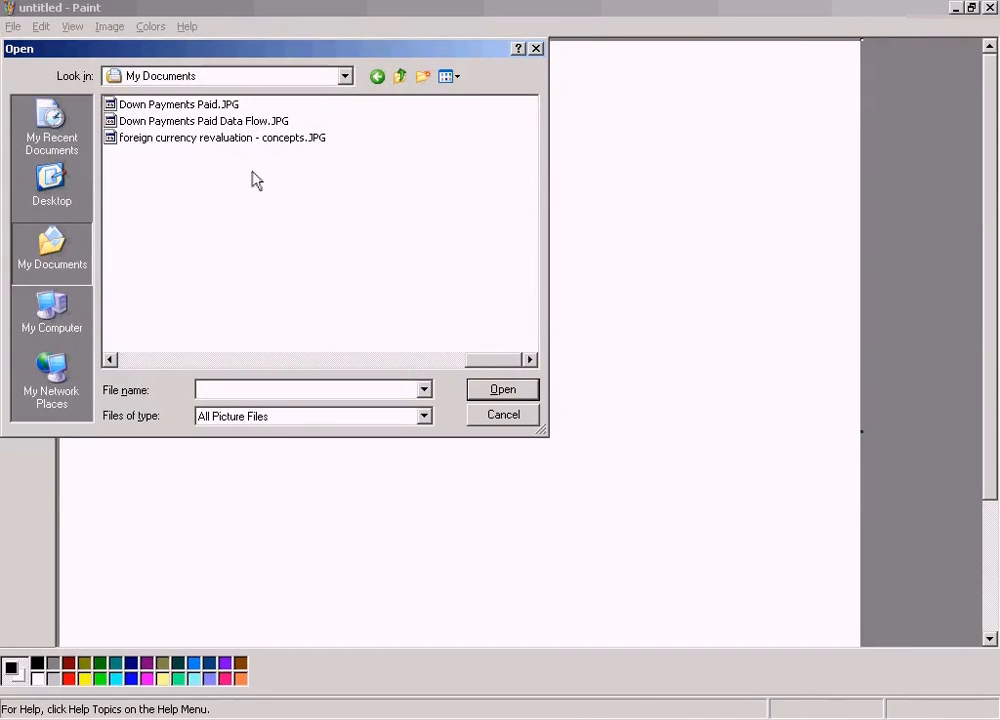
# - Open the picture Sample vendor invoice.JPG and bring its total row into view
pyautogui.click(124, 358)
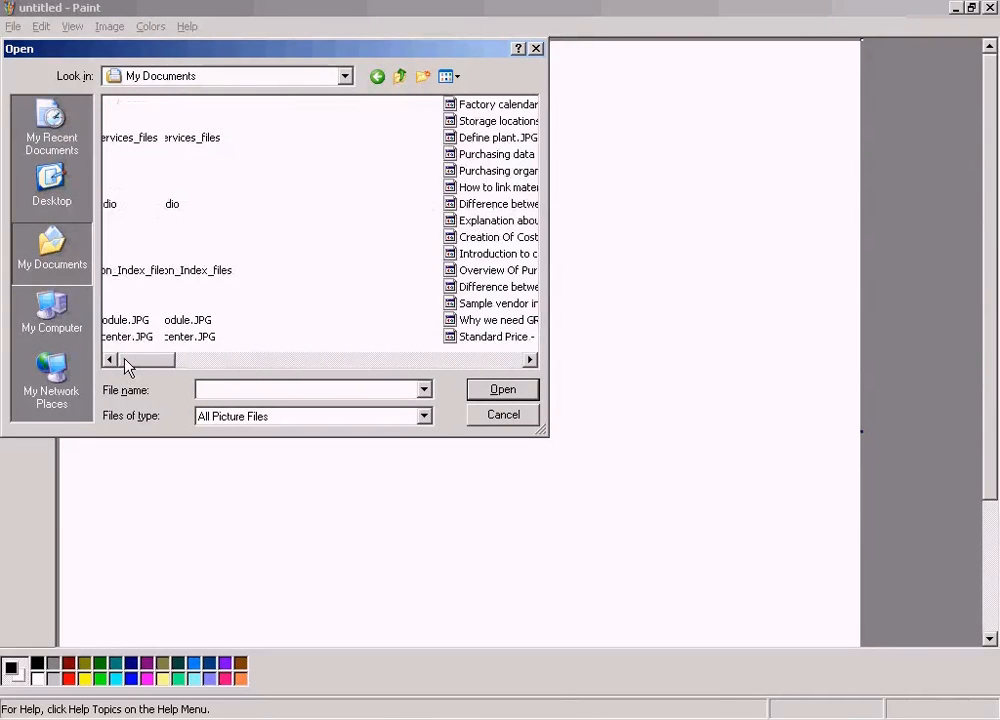
pyautogui.click(430, 359)
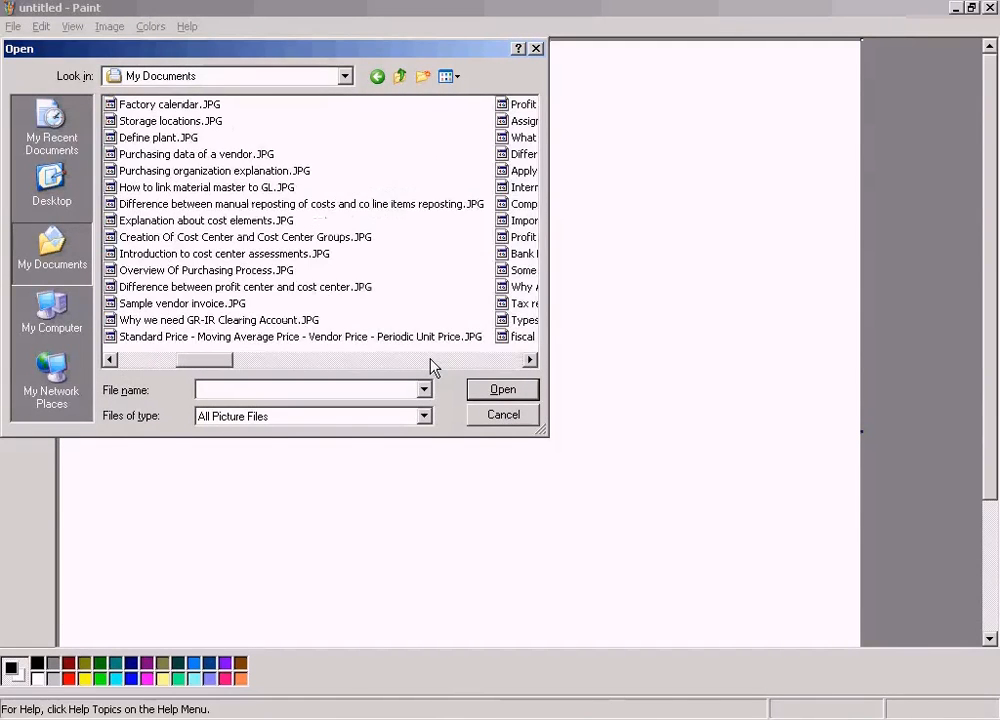
pyautogui.click(201, 306)
pyautogui.doubleClick(200, 304)
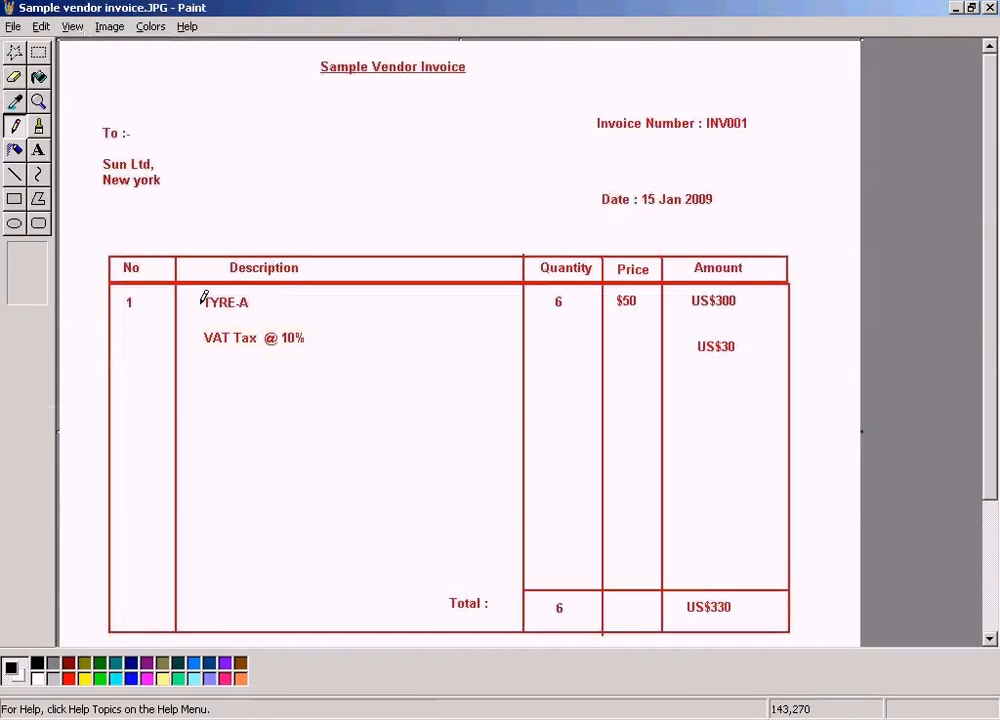
pyautogui.moveTo(988, 352); pyautogui.dragTo(989, 377)
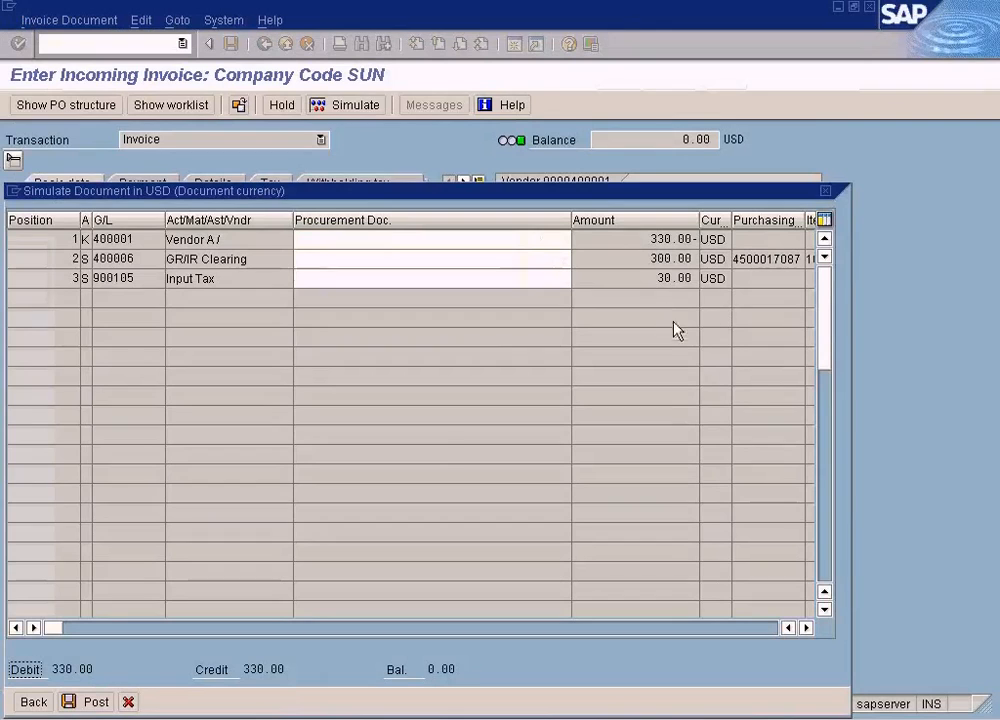
# - Close the simulation in SAP and compare the invoice's amount, tax amount and quantity with the sample vendor invoice in Paint
pyautogui.click(129, 702)
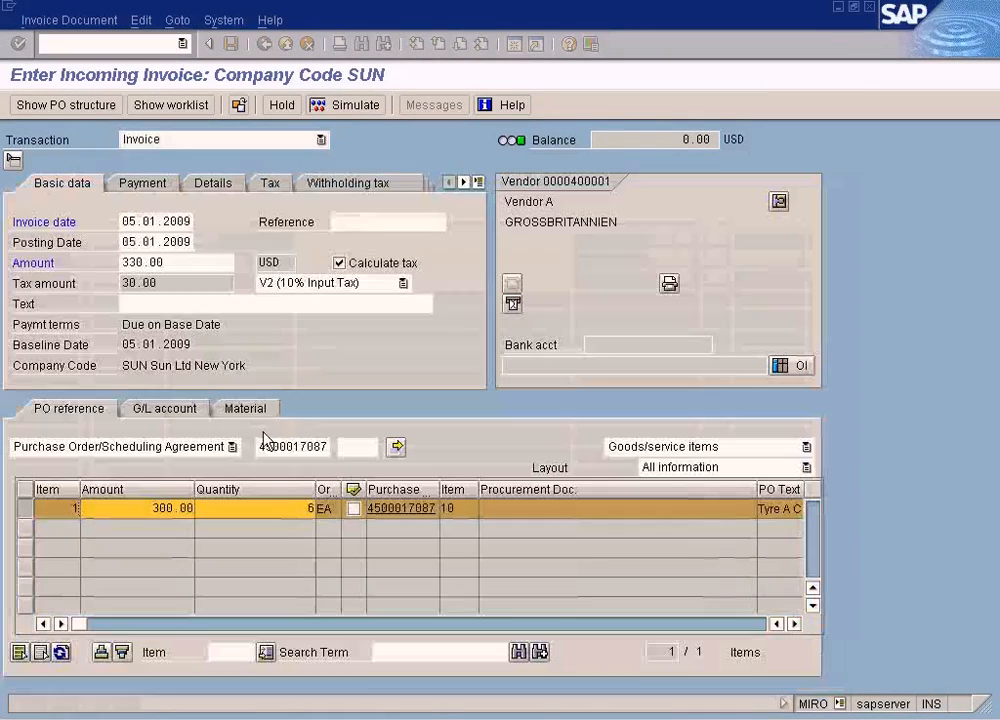
pyautogui.click(134, 262)
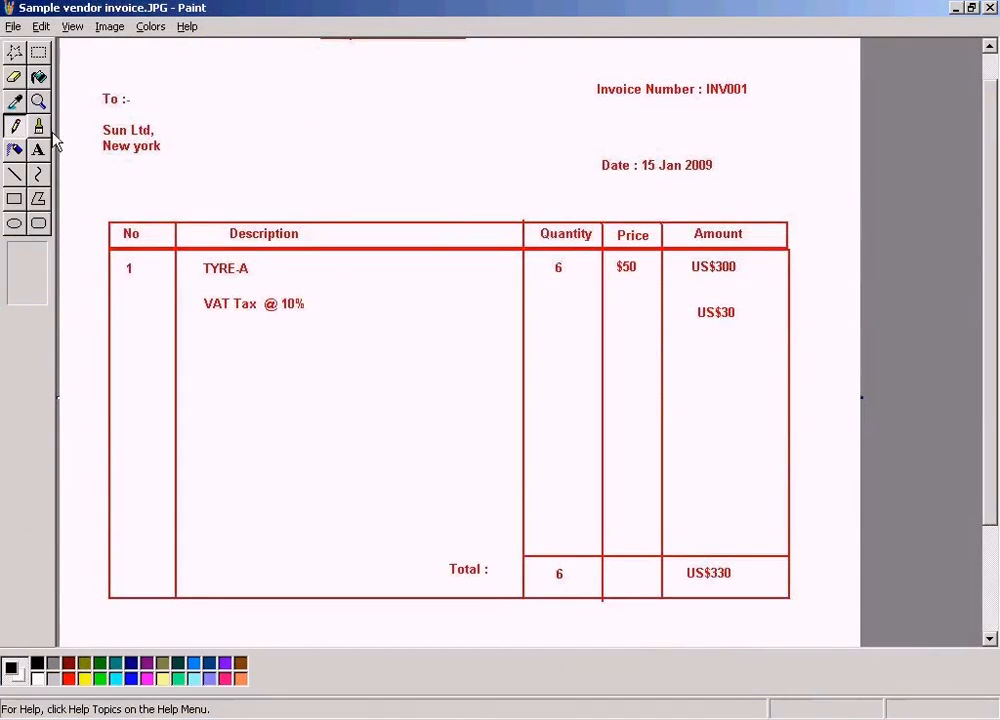
pyautogui.click(39, 55)
pyautogui.moveTo(671, 567); pyautogui.dragTo(748, 584)
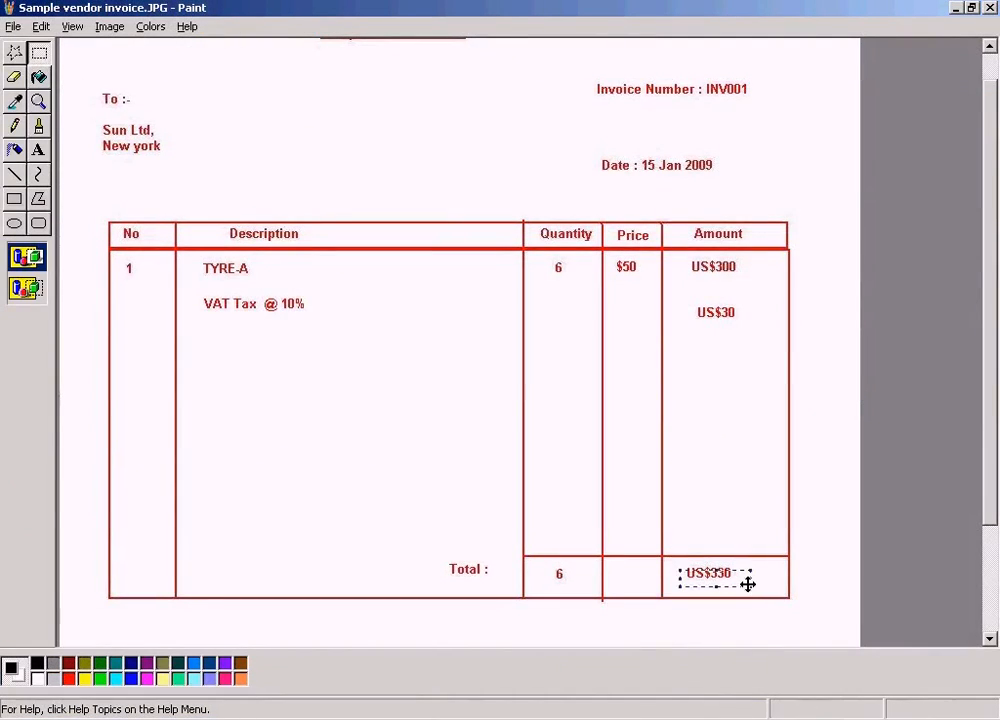
pyautogui.click(688, 315)
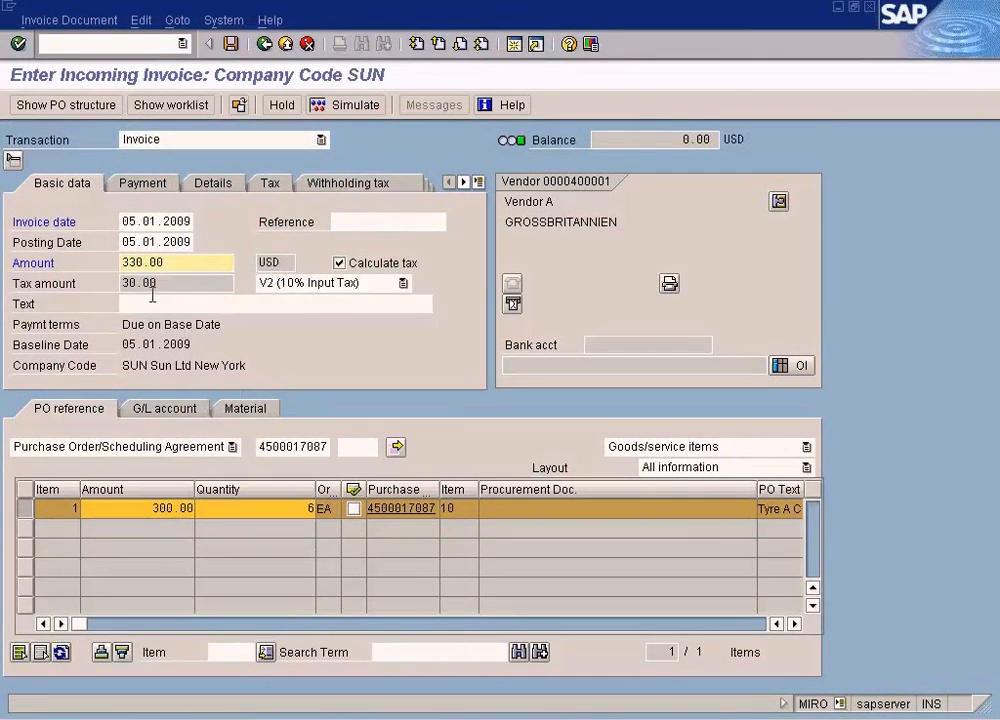
pyautogui.doubleClick(148, 284)
pyautogui.hotkey('alt', 'Tab')
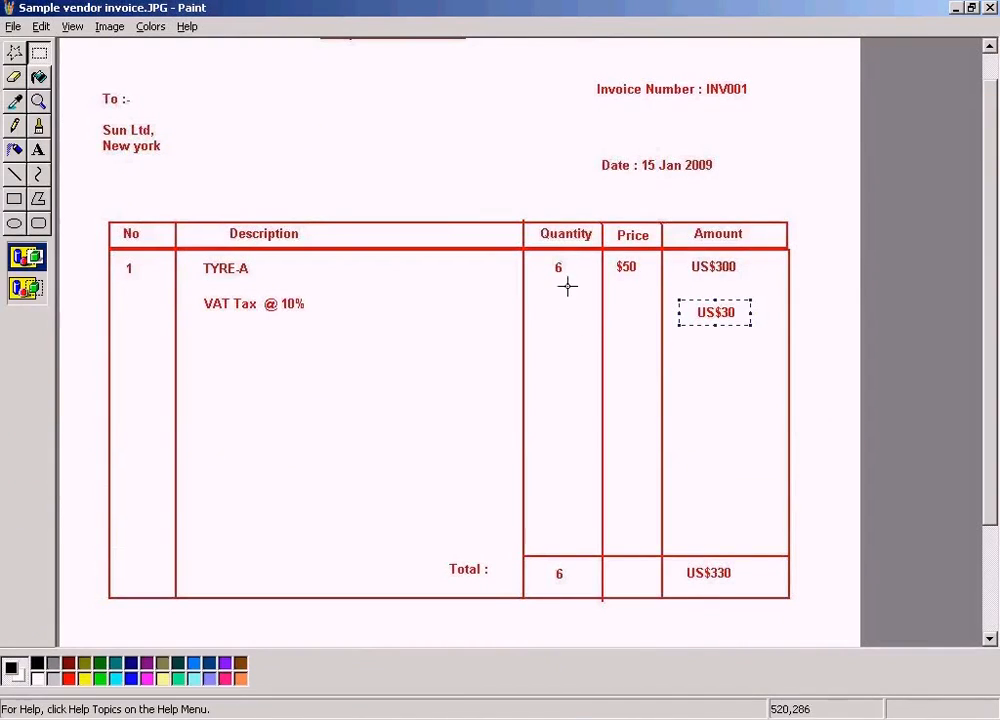
pyautogui.hotkey('alt', 'Tab')
pyautogui.click(296, 510)
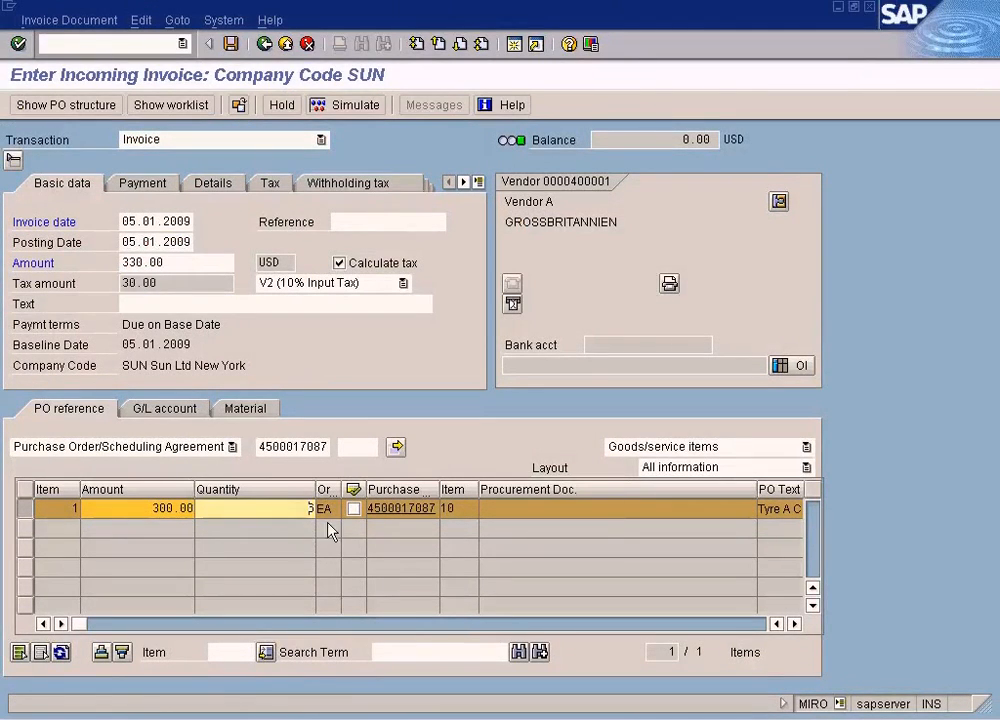
pyautogui.hotkey('alt', 'Tab')
pyautogui.hotkey('alt', 'Tab')
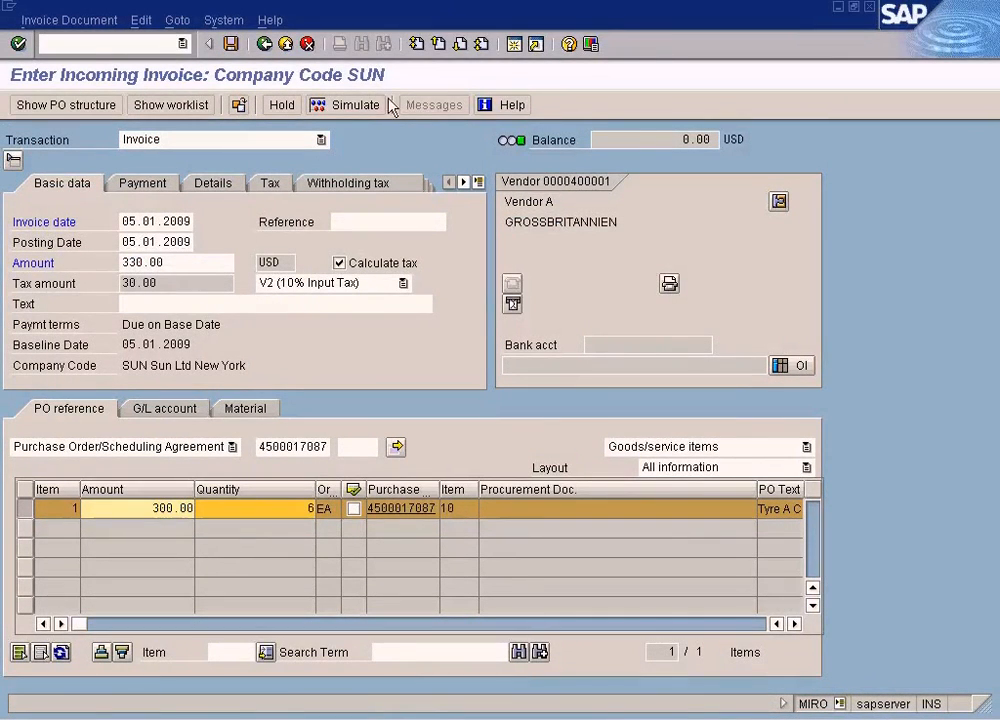
# - Look up the invoice number on the sample vendor invoice and enter INV001 as the SAP invoice's reference
pyautogui.click(346, 220)
pyautogui.hotkey('alt', 'Tab')
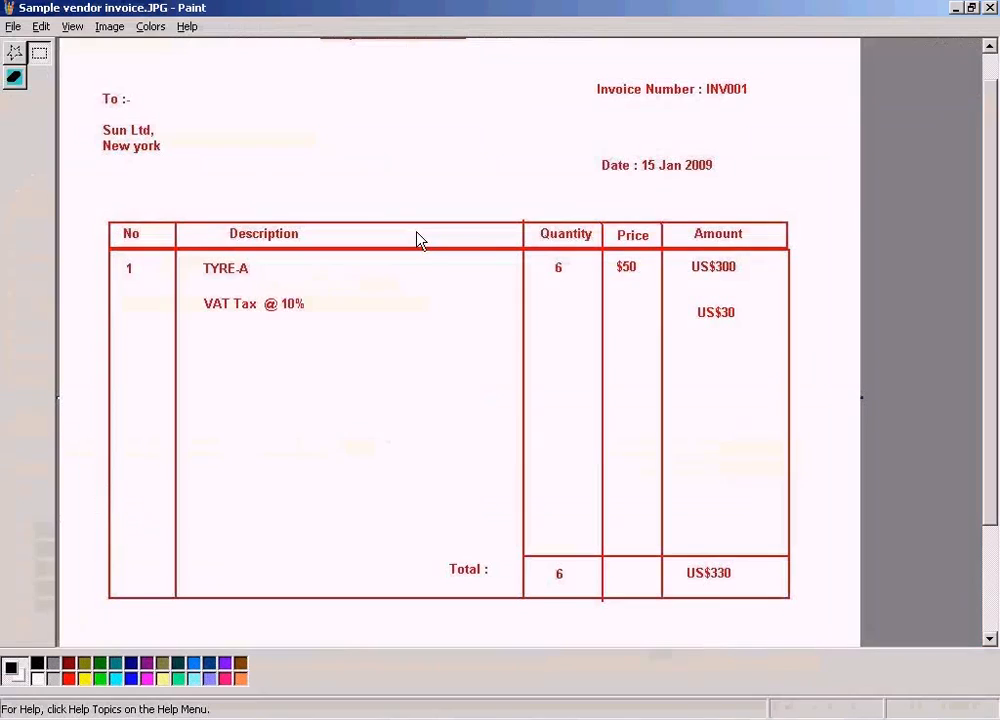
pyautogui.hotkey('alt', 'Tab')
pyautogui.write('INV001')
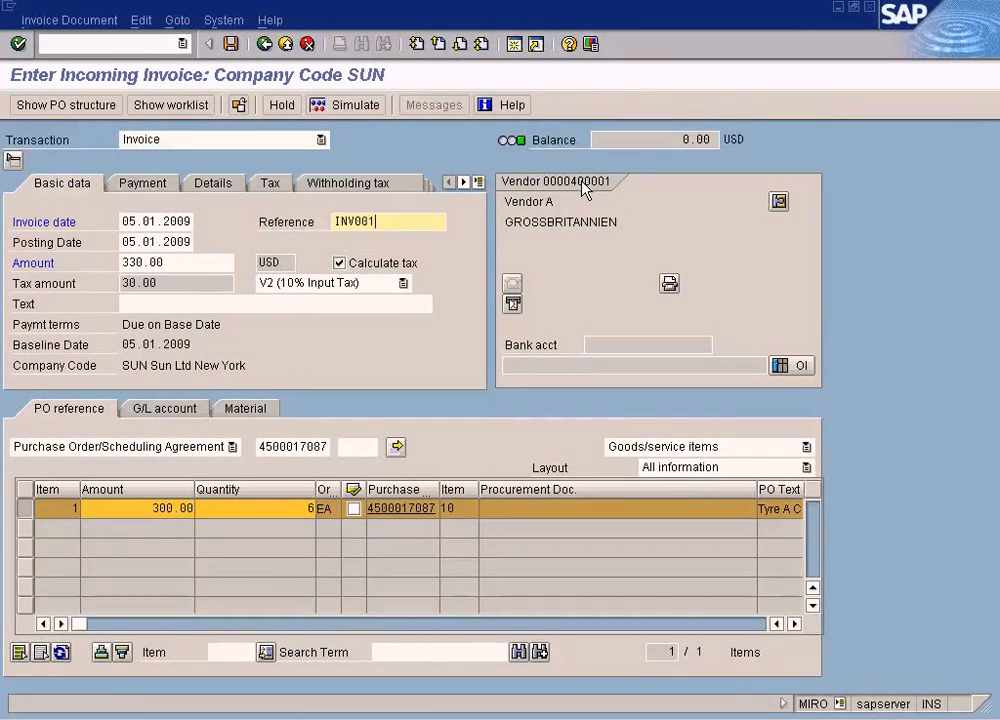
# - Simulate the invoice, check the vendor, GR/IR clearing and input tax amounts, and post the document
pyautogui.click(358, 106)
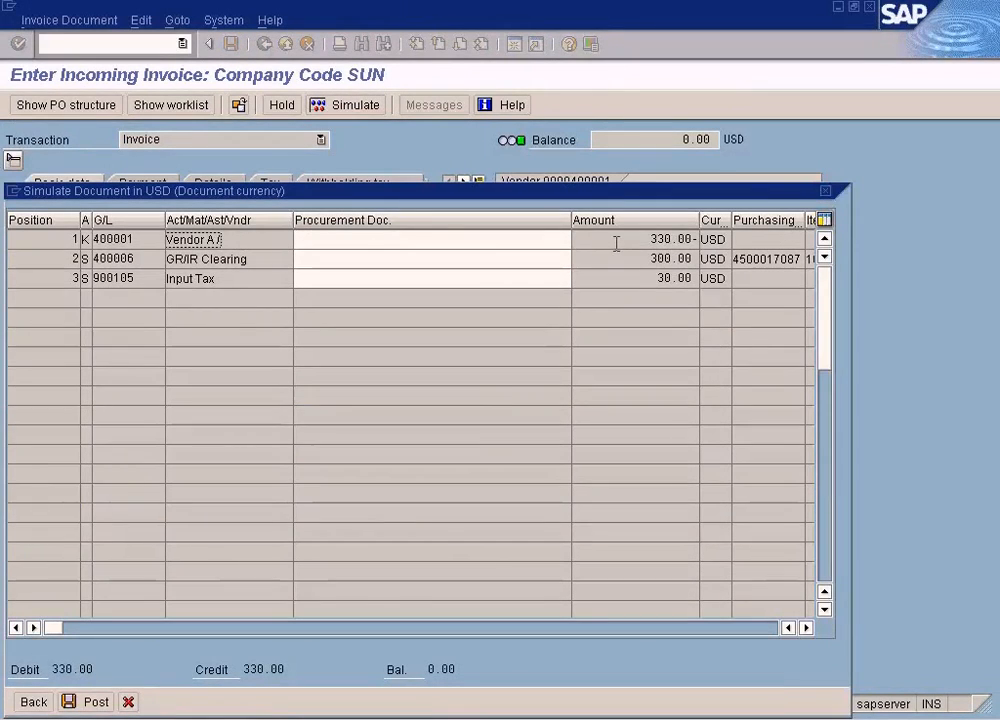
pyautogui.doubleClick(670, 240)
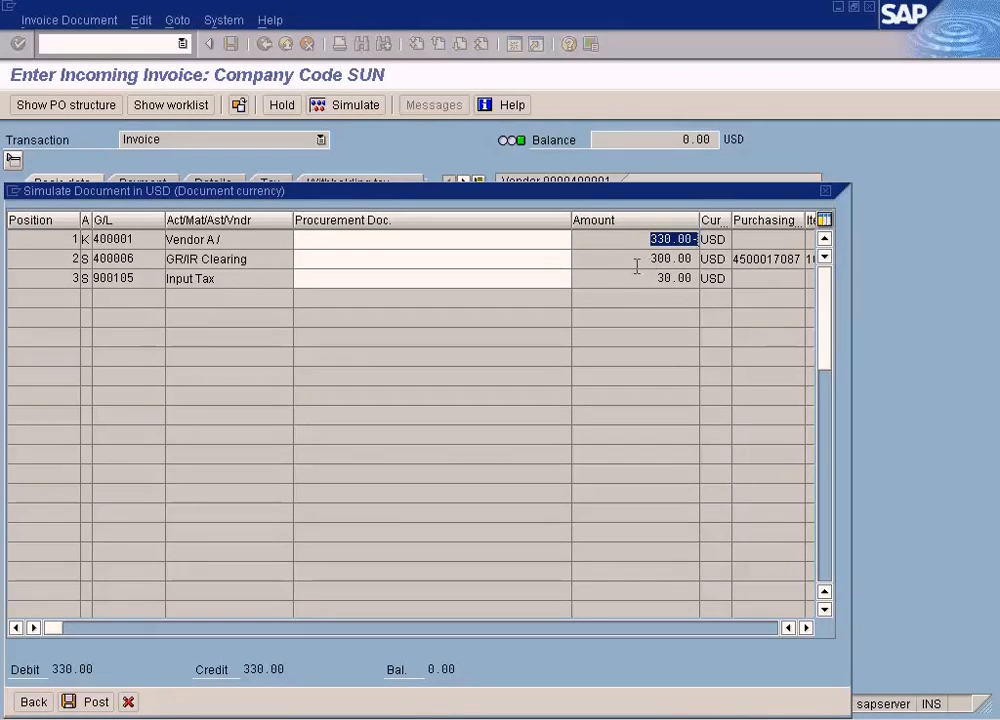
pyautogui.doubleClick(670, 259)
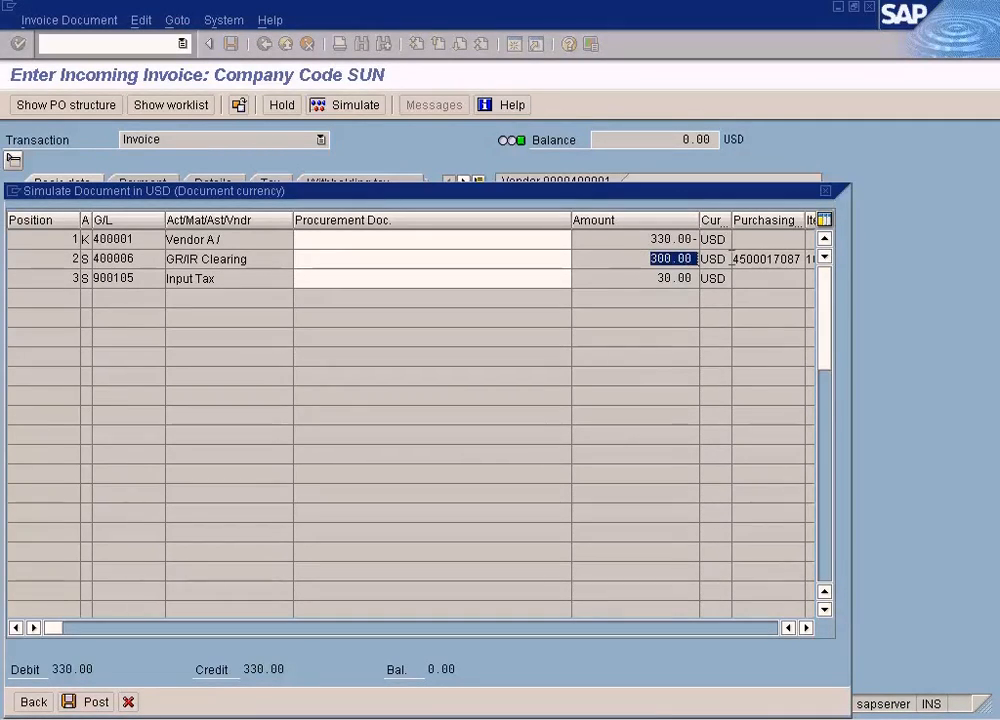
pyautogui.doubleClick(662, 278)
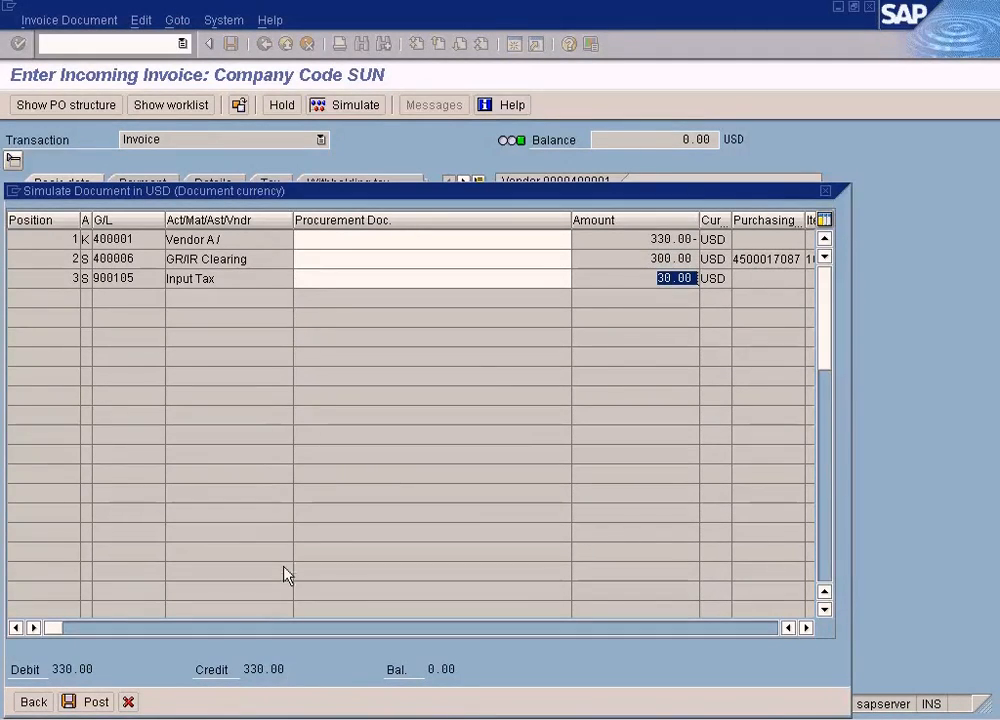
pyautogui.click(96, 702)
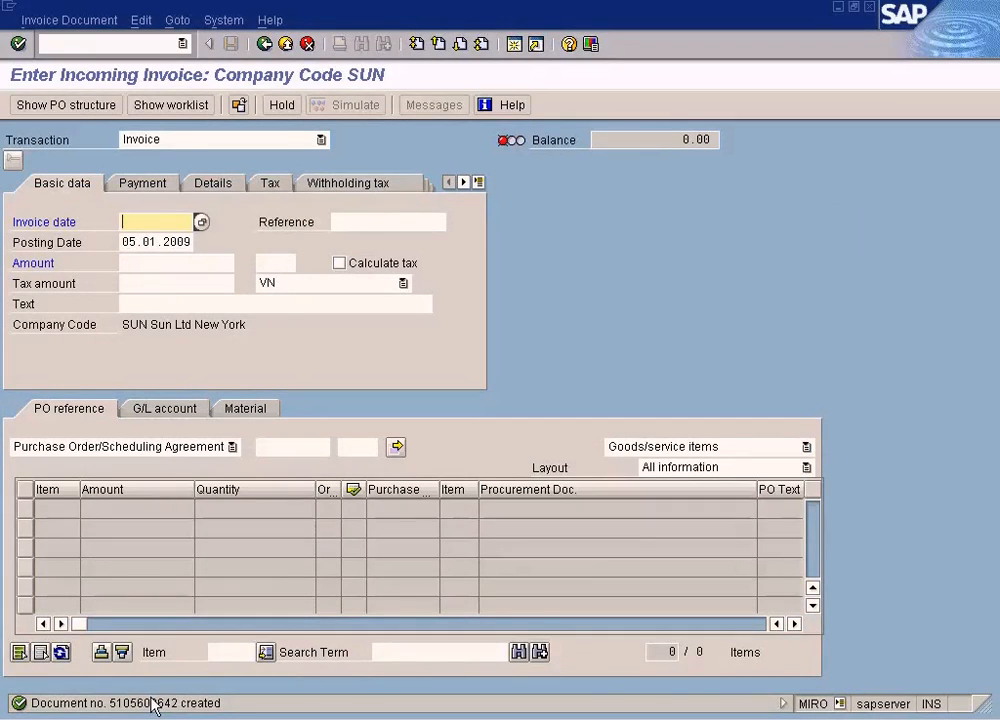
# - Copy the created document's number from the message details and note it below the purchase order number in Notepad
pyautogui.press('F3')
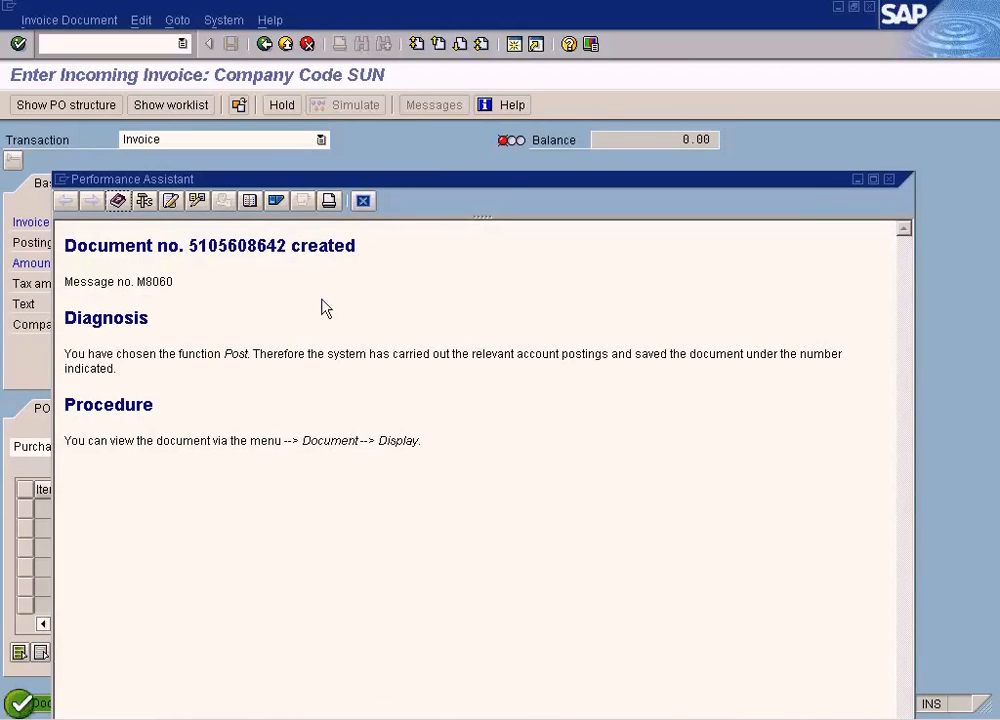
pyautogui.doubleClick(238, 247)
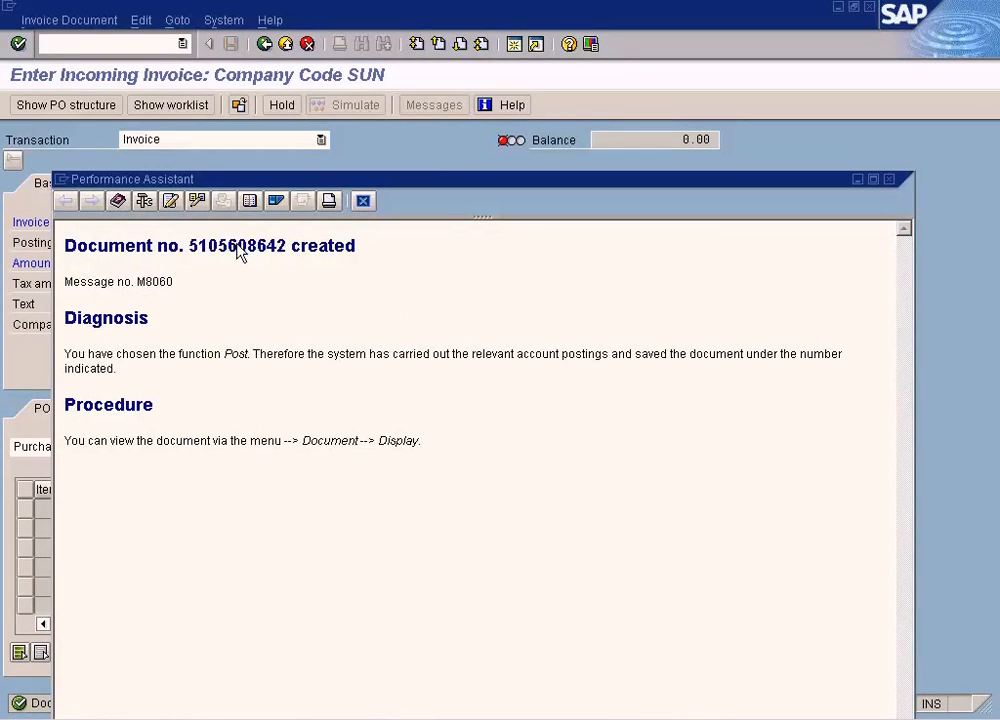
pyautogui.tripleClick(236, 245)
pyautogui.doubleClick(255, 247)
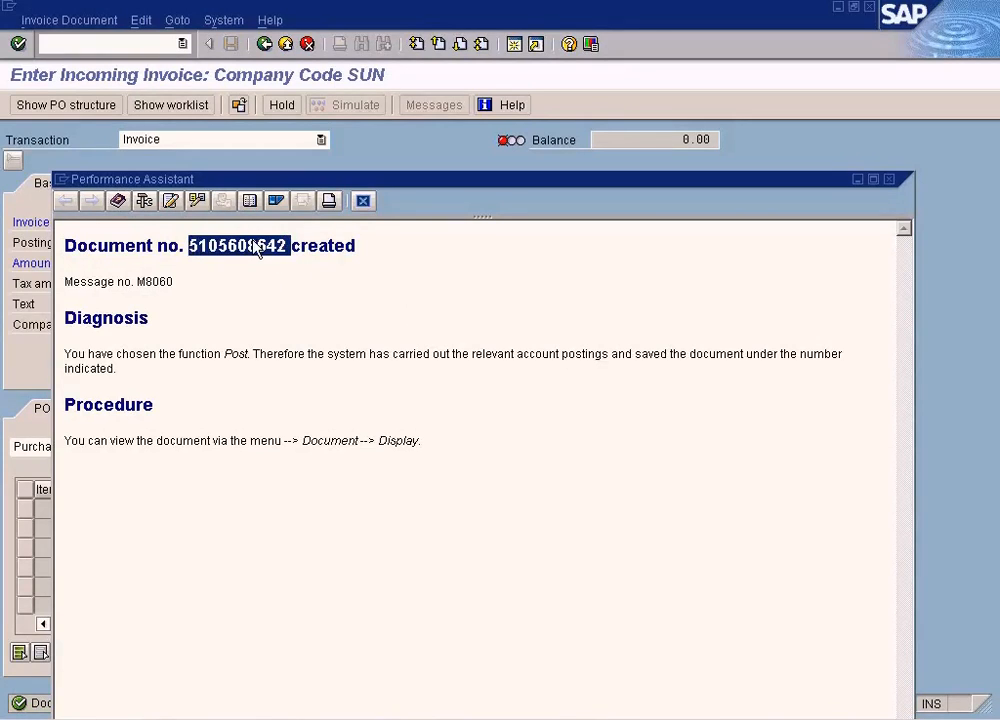
pyautogui.click(362, 202)
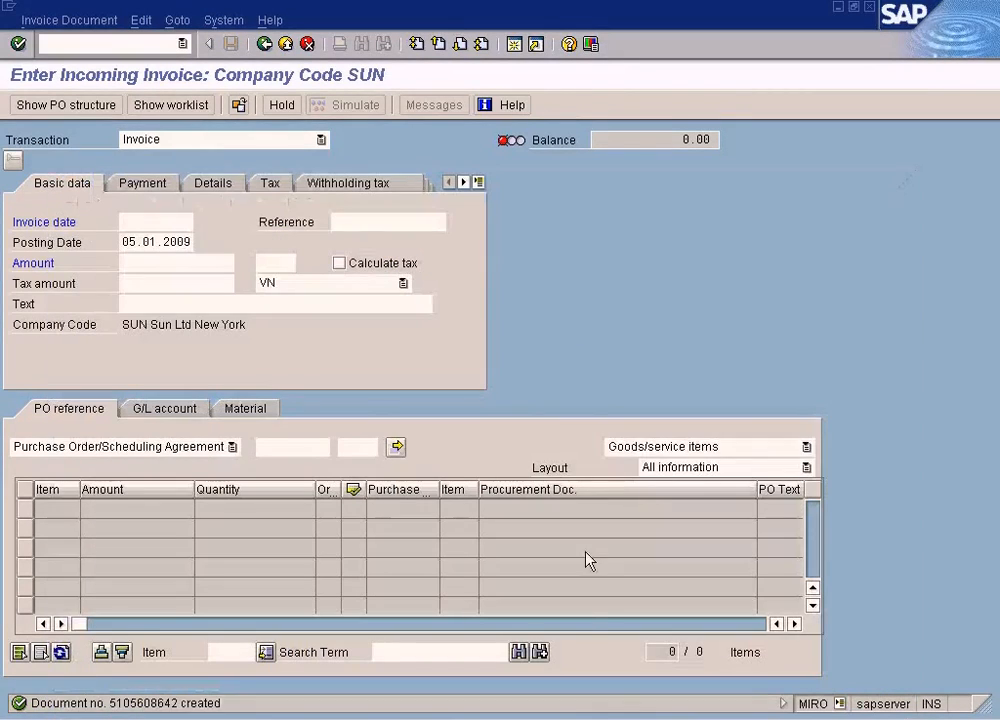
pyautogui.click(500, 718)
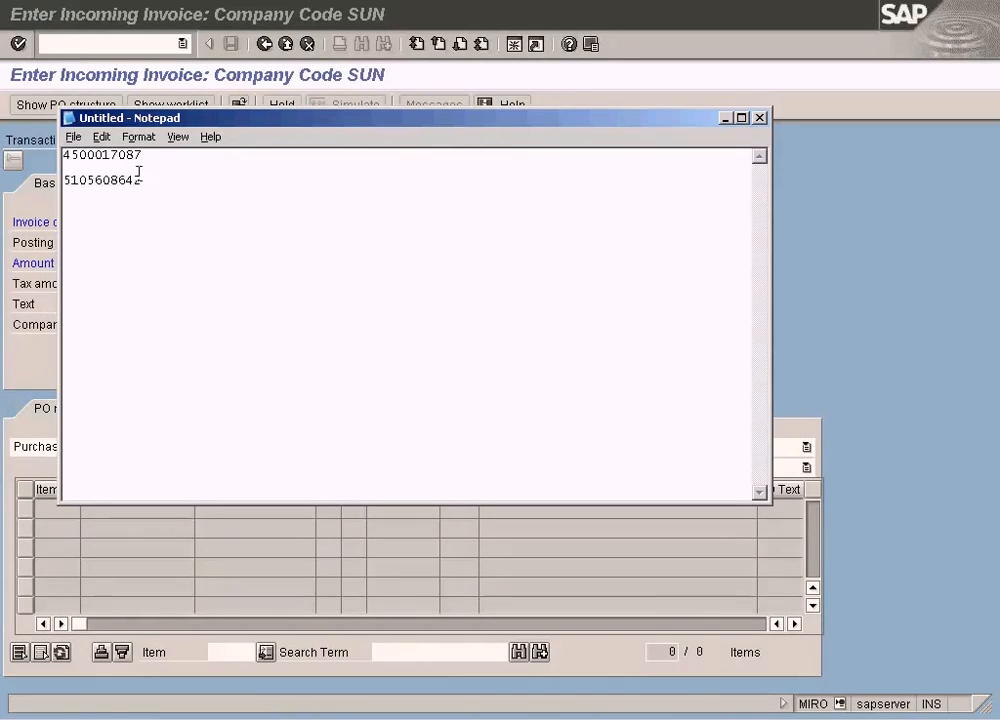
# - Display the noted purchase order in a new SAP session with transaction me23n and show its item's purchase order history
pyautogui.doubleClick(120, 157)
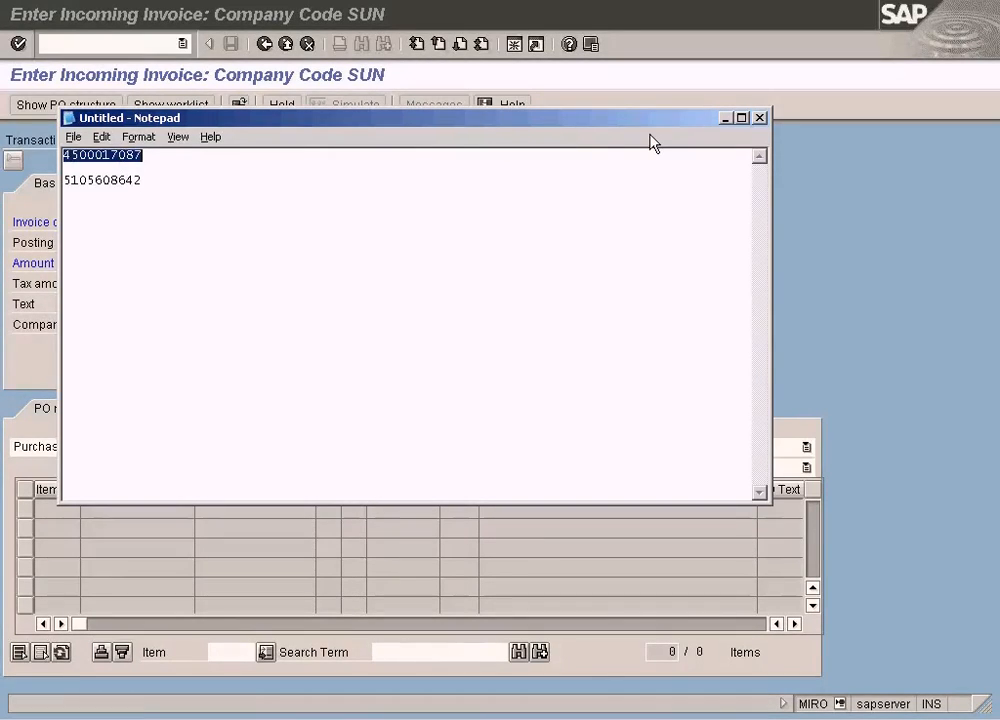
pyautogui.click(826, 201)
pyautogui.click(515, 44)
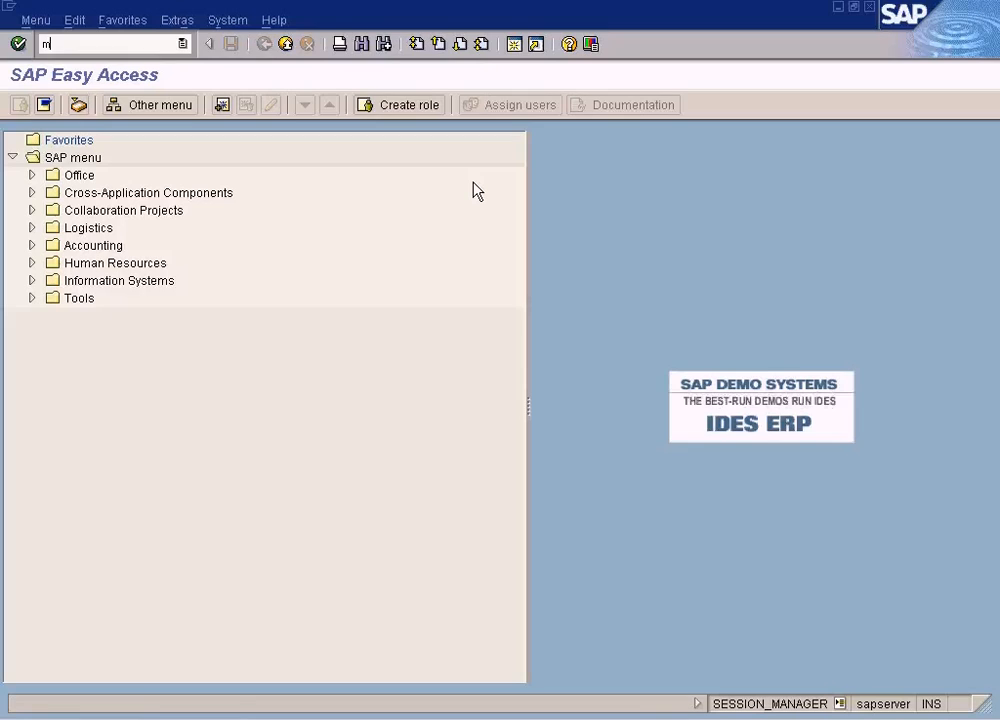
pyautogui.write('me23n')
pyautogui.press('Return')
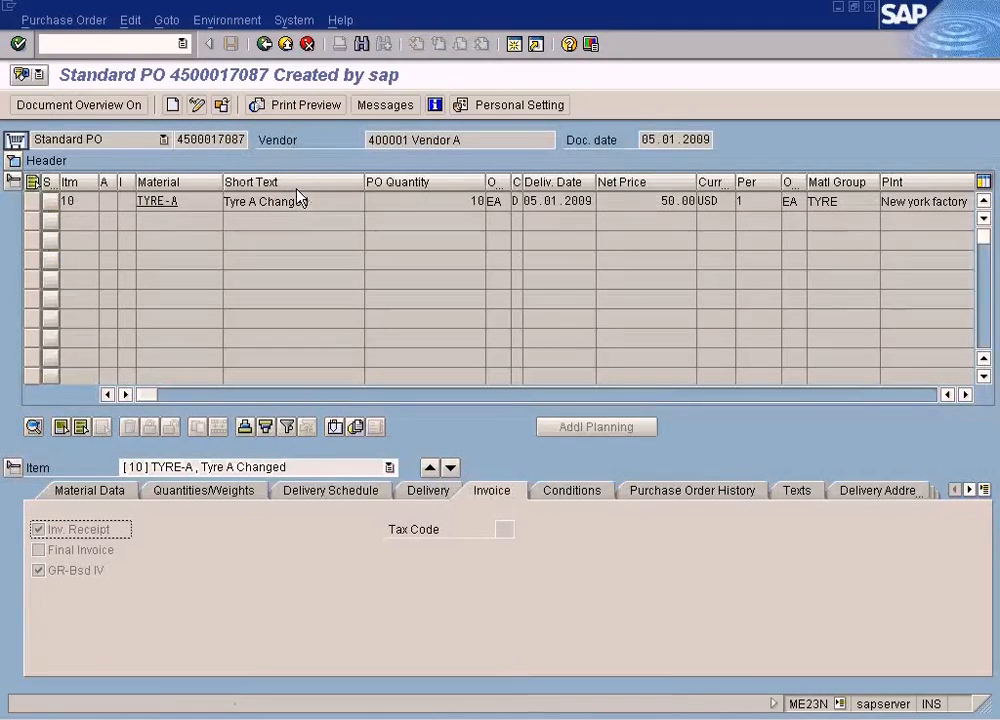
pyautogui.click(712, 497)
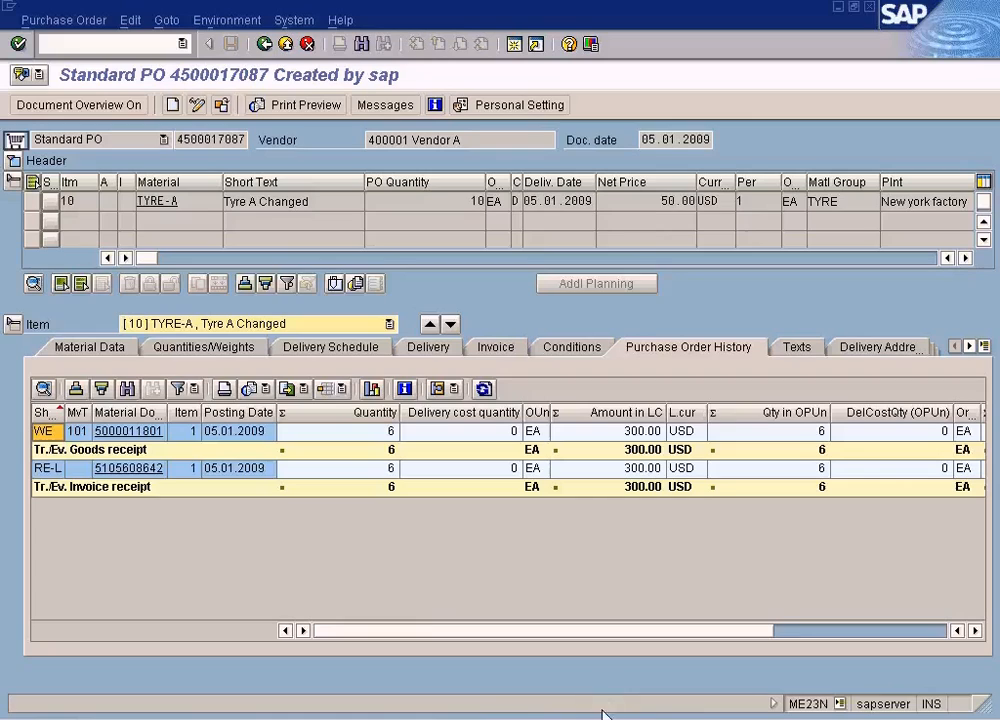
# - Compare the invoice document number noted in Notepad with the invoice receipt entry in the SAP purchase order history
pyautogui.hotkey('alt', 'Tab')
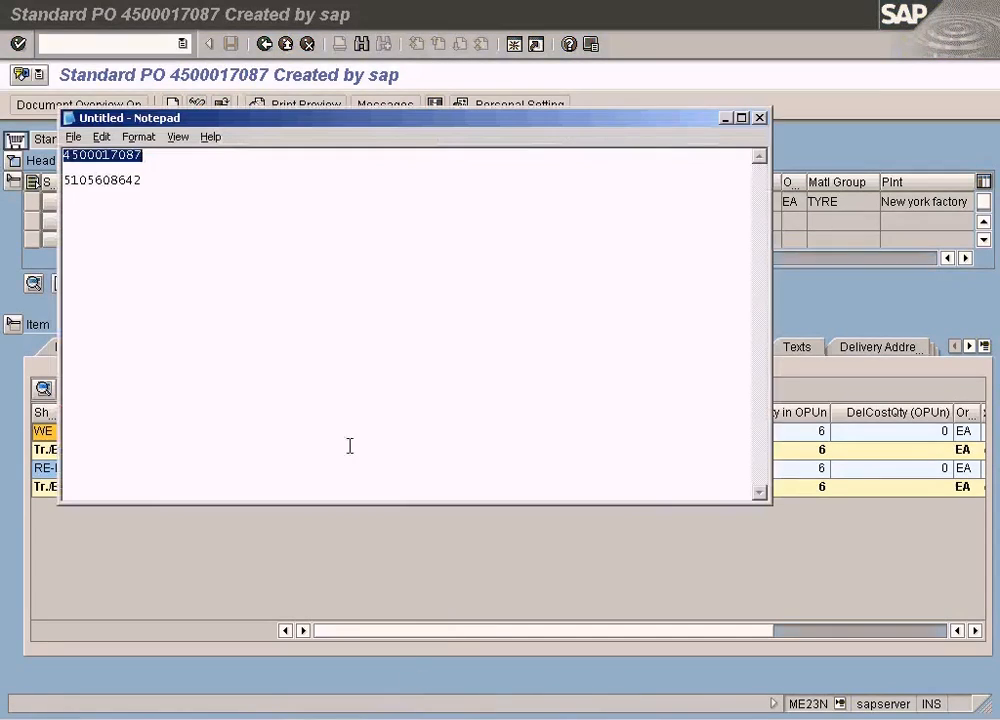
pyautogui.doubleClick(127, 181)
pyautogui.moveTo(260, 124); pyautogui.dragTo(595, 199)
pyautogui.click(503, 262)
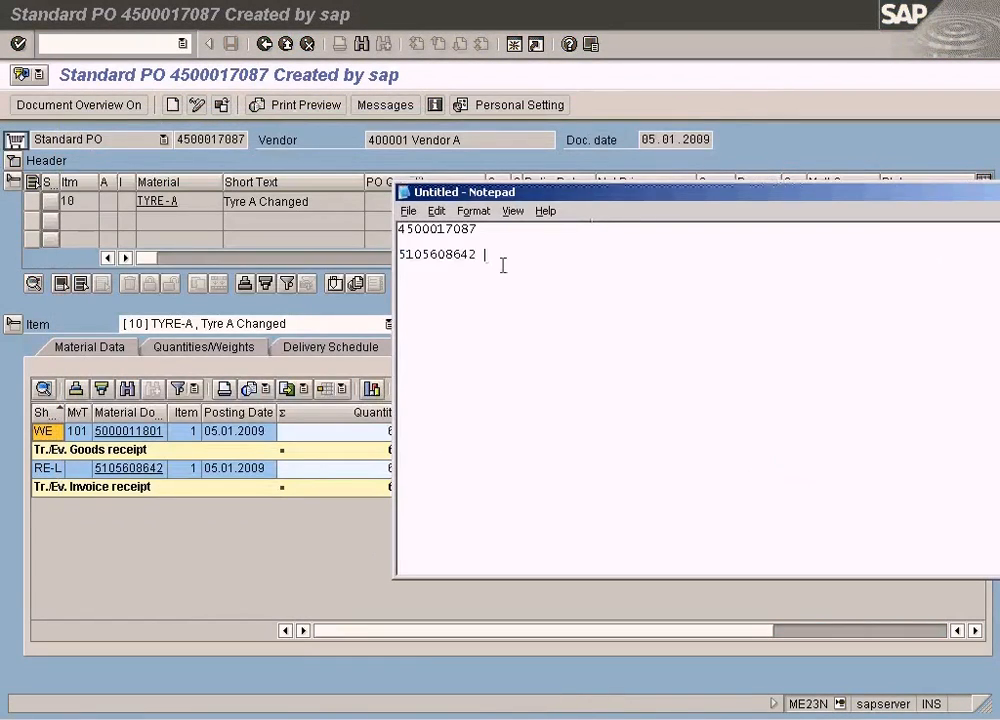
pyautogui.click(157, 485)
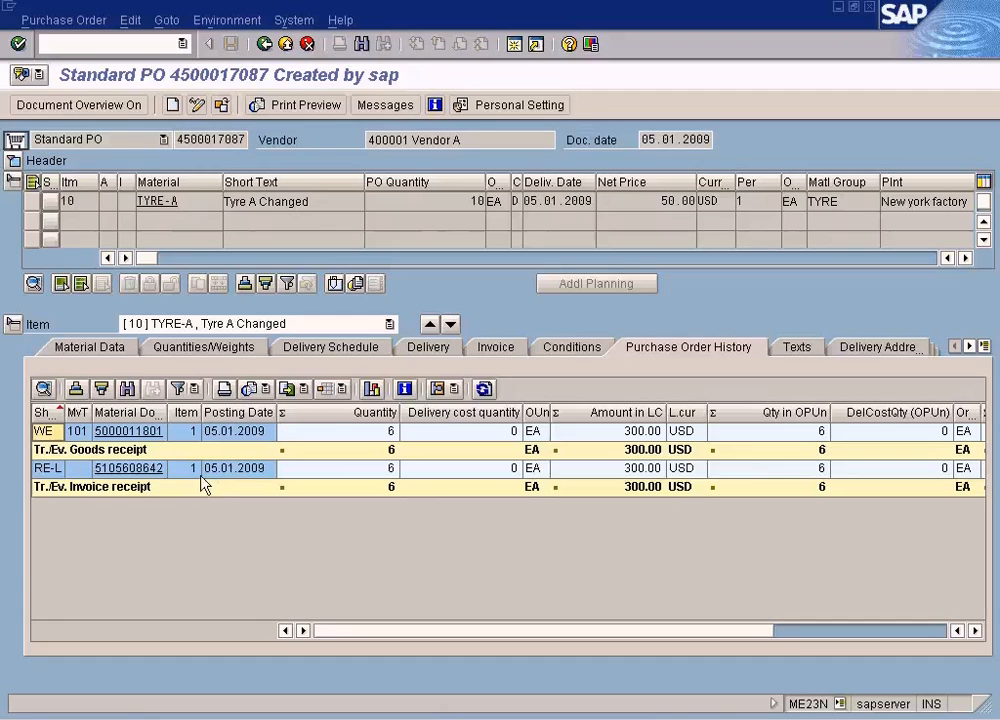
# - Display the invoice document from the invoice receipt entry, widen its Purchase Order column, and return to the purchase order history
pyautogui.click(156, 469)
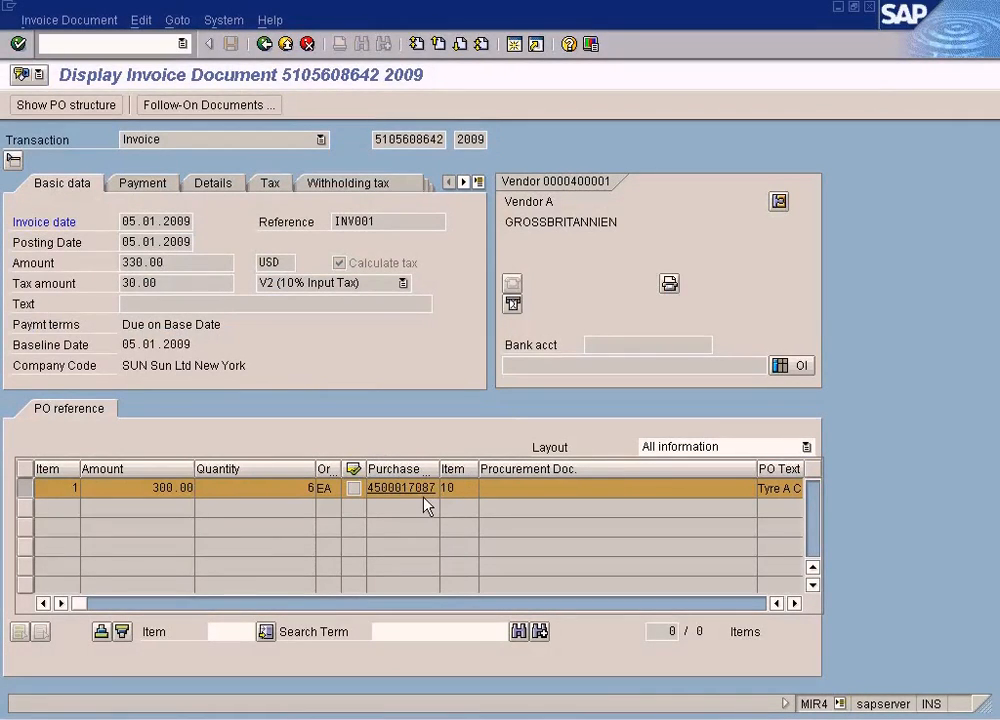
pyautogui.moveTo(440, 464); pyautogui.dragTo(482, 464)
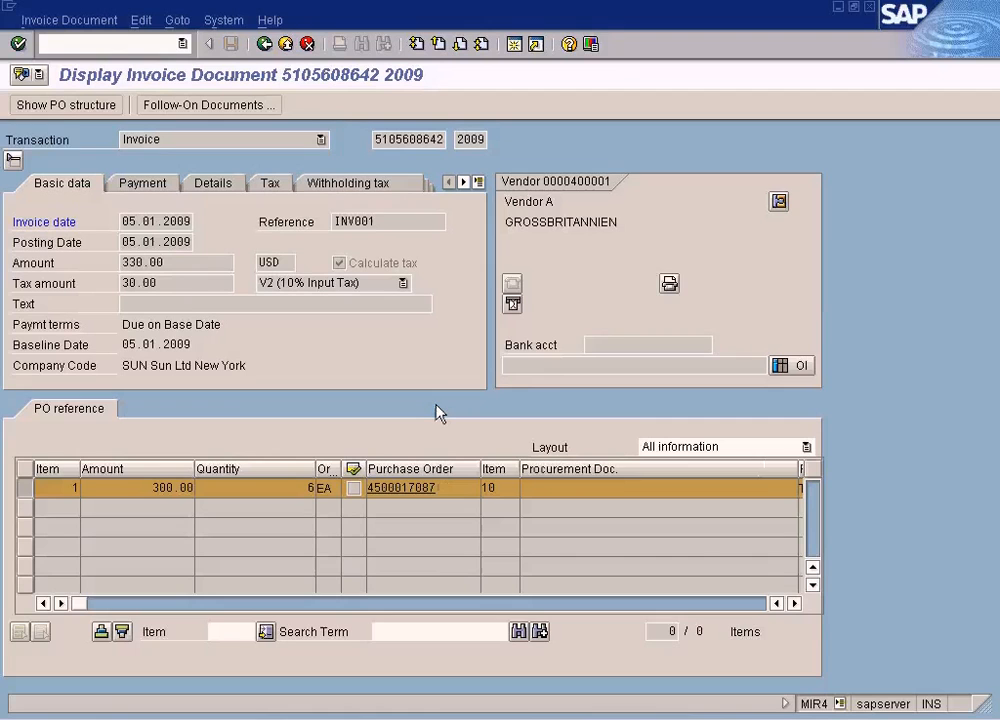
pyautogui.click(265, 45)
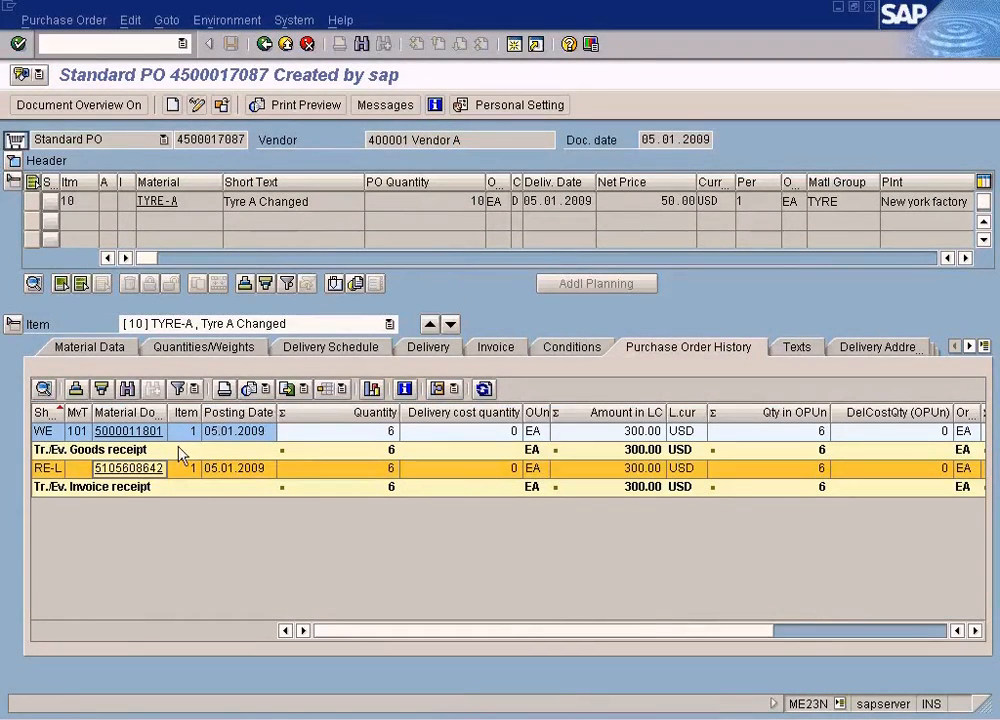
# - Display the invoice document again and open the accounting document among its follow-on documents
pyautogui.click(145, 472)
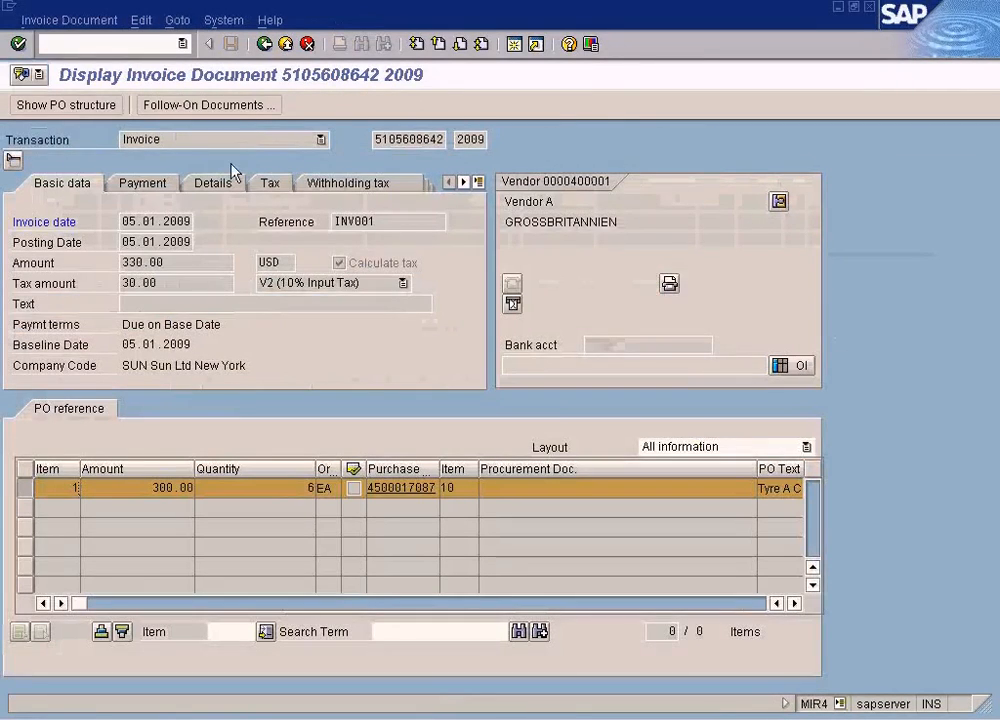
pyautogui.click(239, 108)
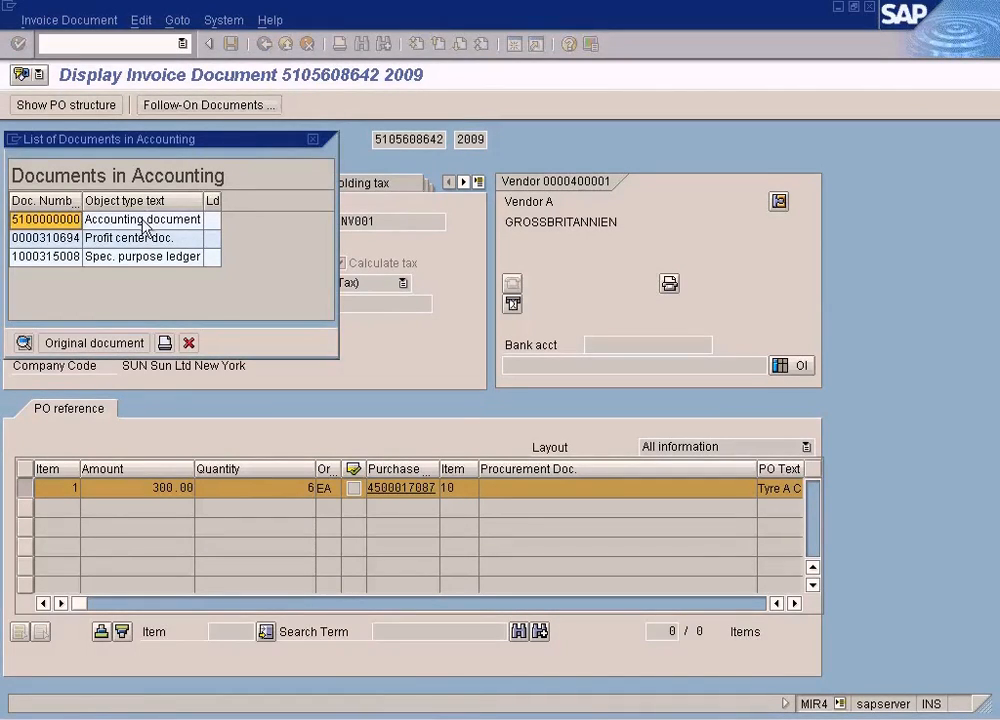
pyautogui.click(143, 224)
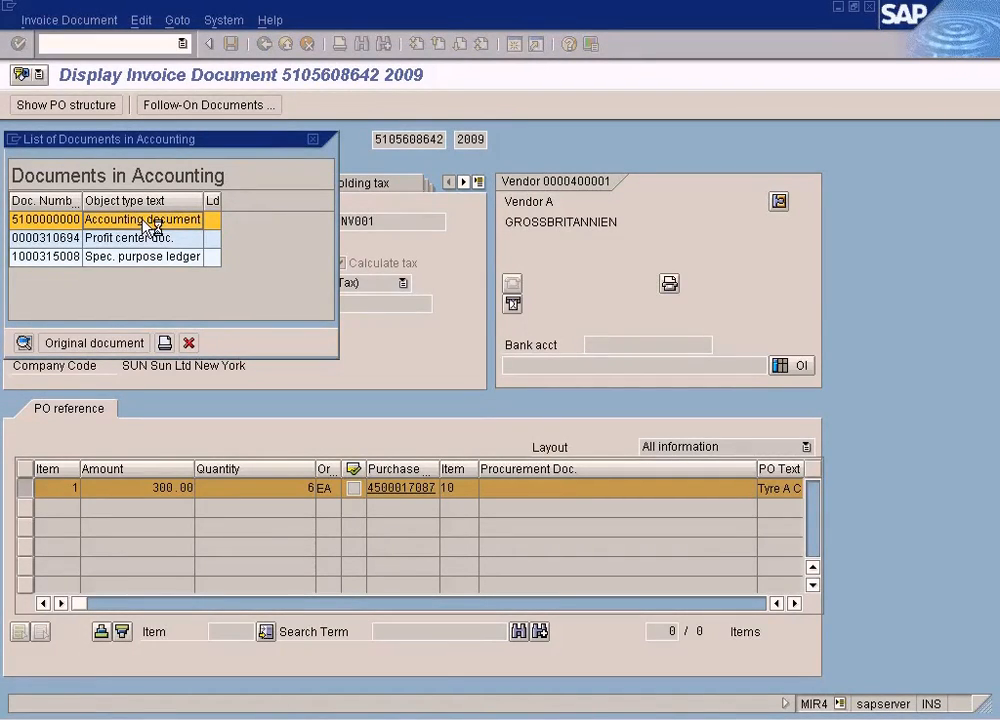
pyautogui.doubleClick(152, 226)
# - Examine the Vendor A, GR/IR Clearing and Input Tax line items and their amounts in the accounting document
pyautogui.click(243, 314)
pyautogui.click(246, 331)
pyautogui.click(259, 315)
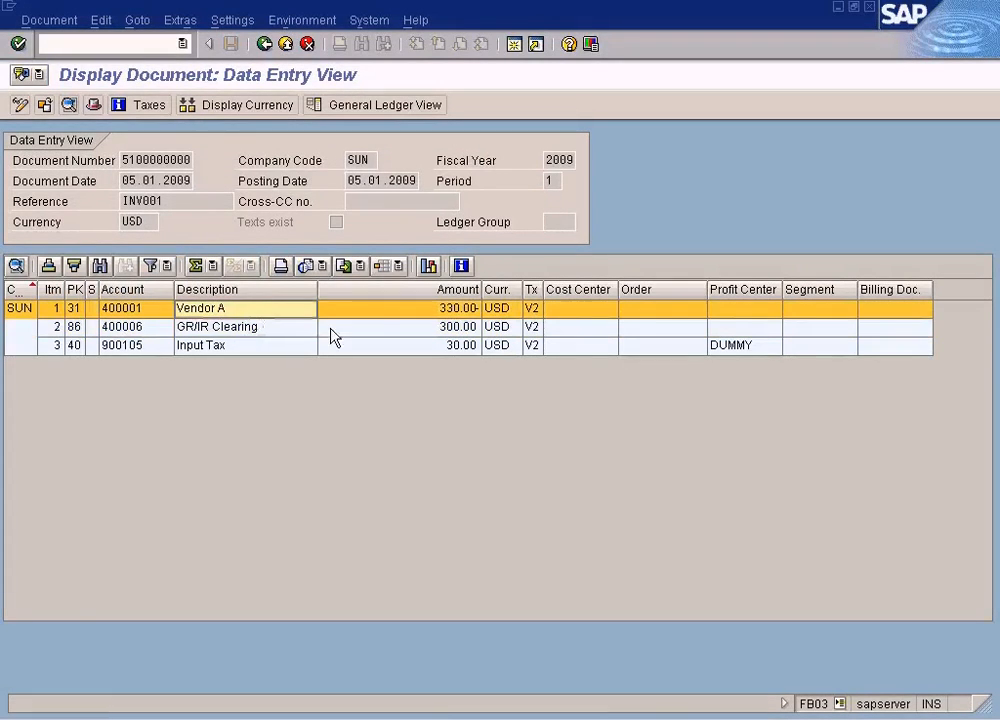
pyautogui.click(465, 329)
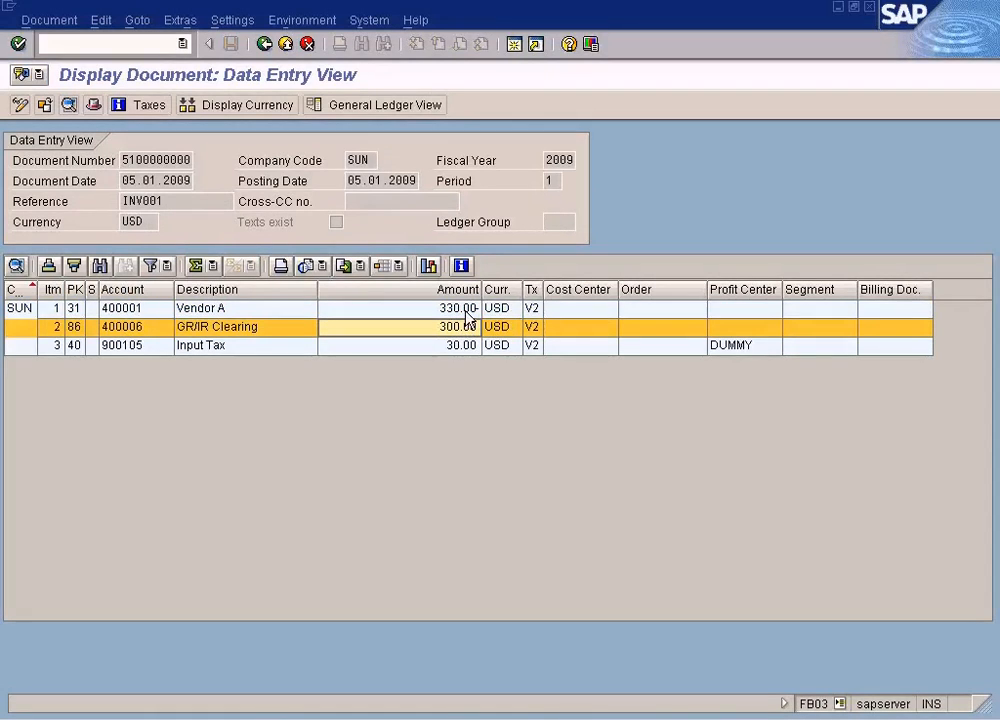
pyautogui.click(467, 311)
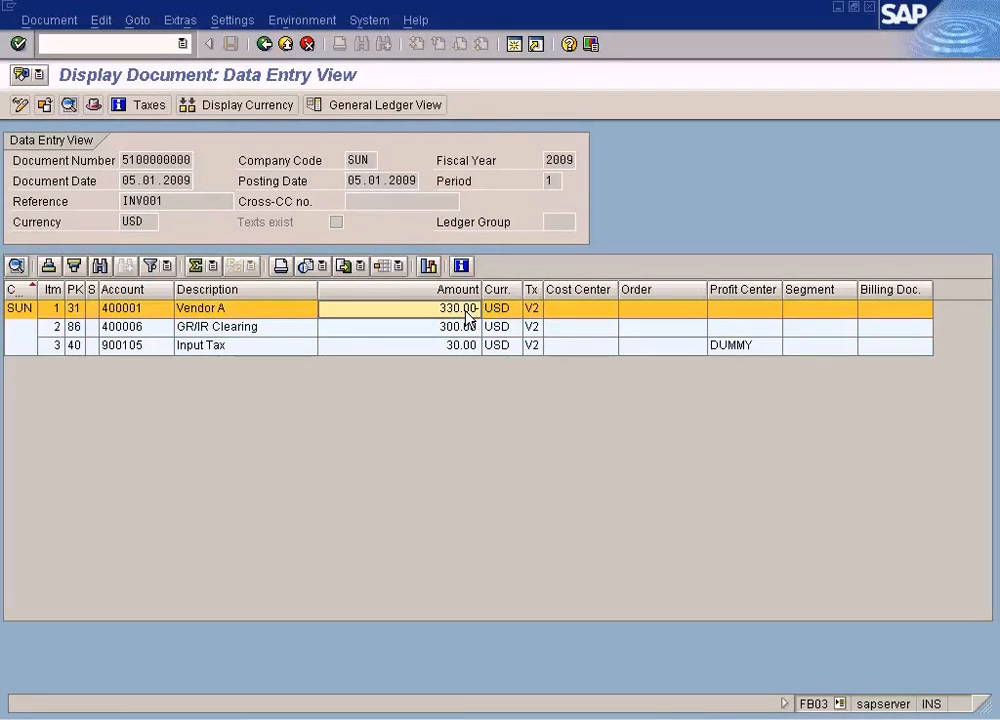
pyautogui.click(464, 328)
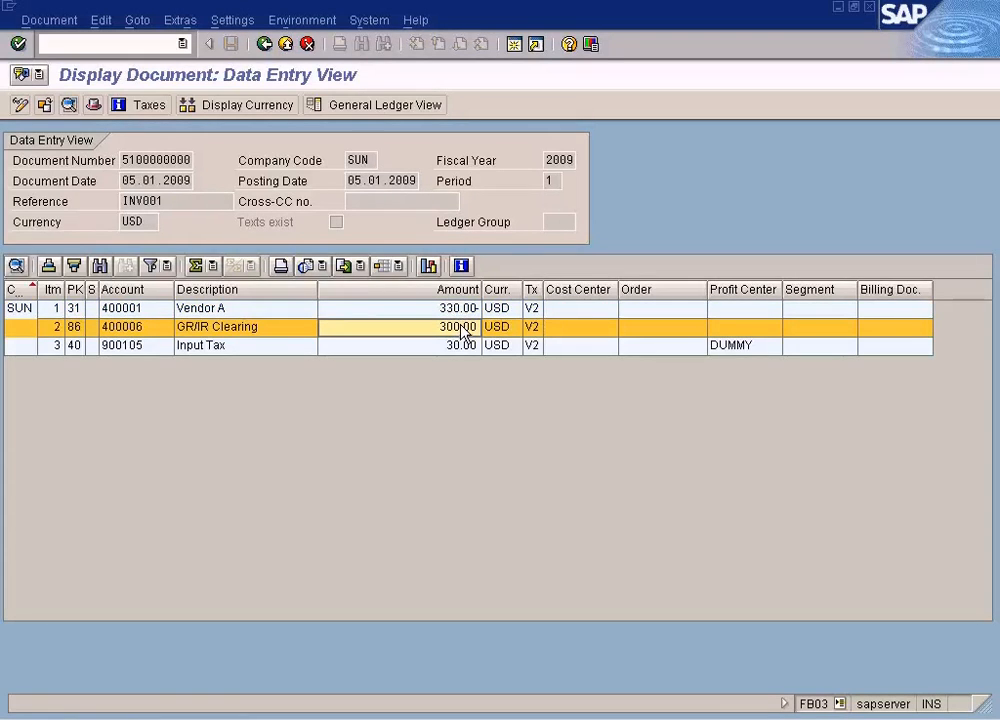
pyautogui.click(460, 346)
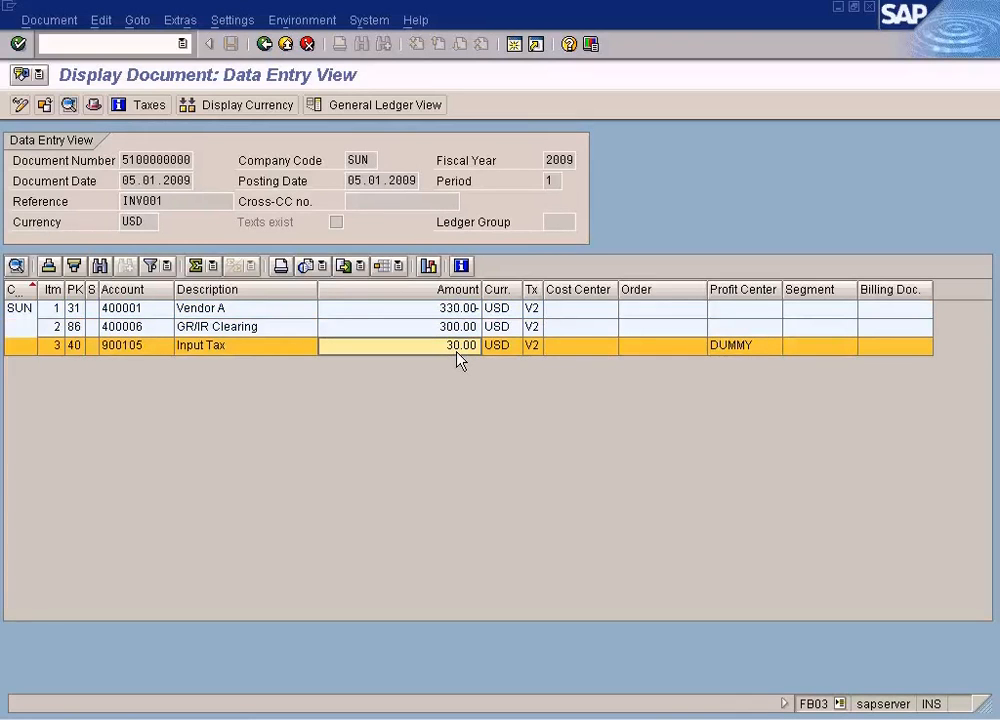
# - Switch to Paint and open the picture Why we need GR-IR Clearing Account.JPG from My Documents
pyautogui.click(150, 719)
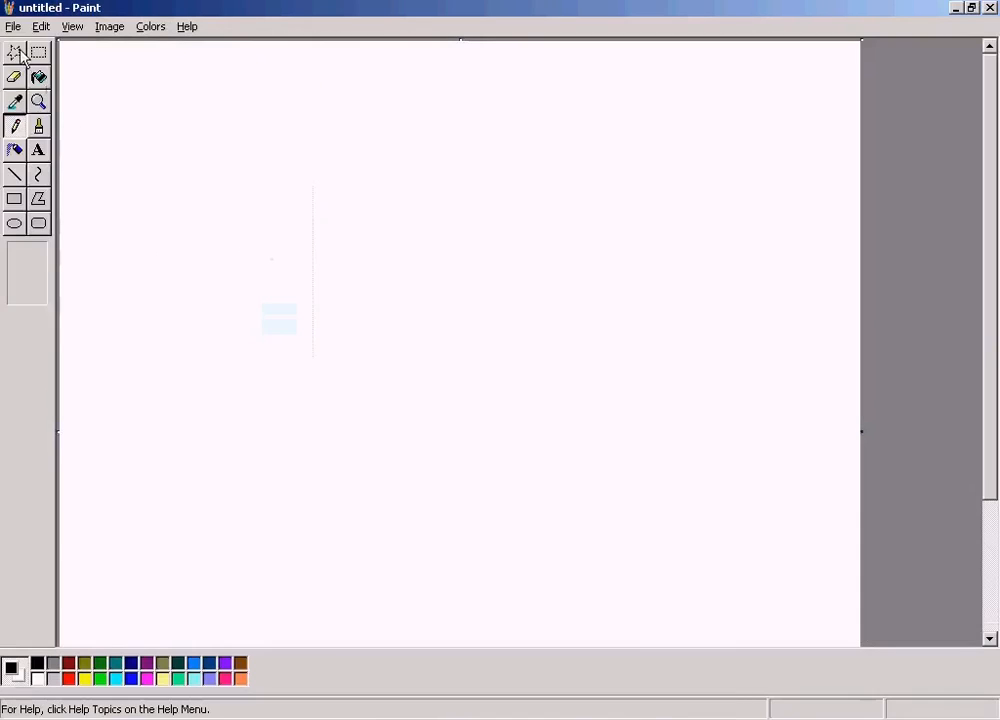
pyautogui.click(13, 27)
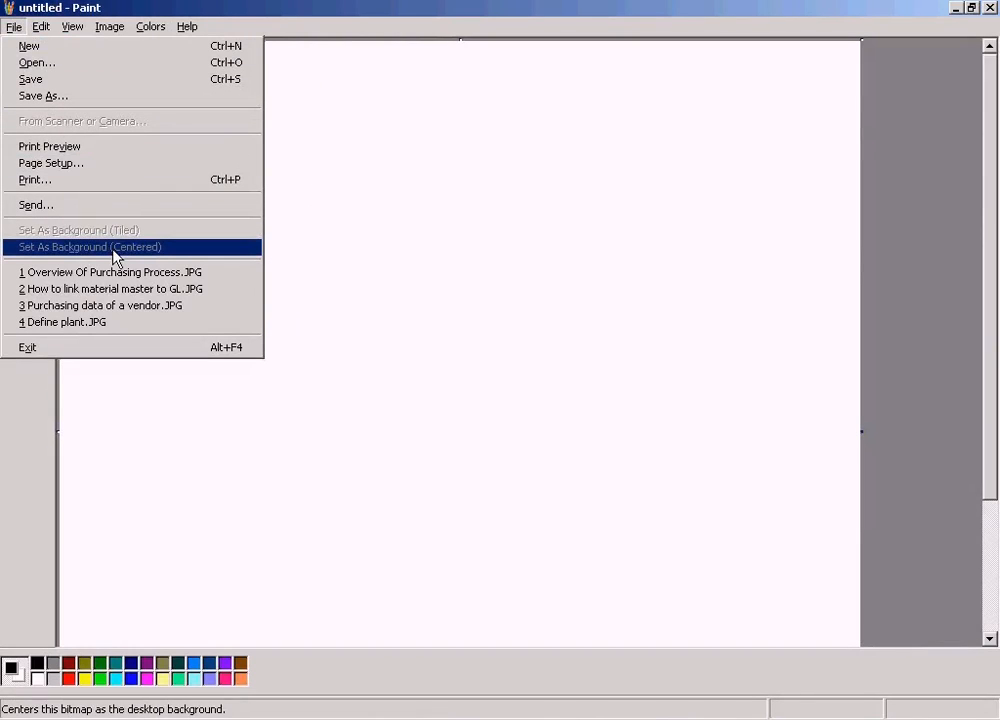
pyautogui.click(75, 70)
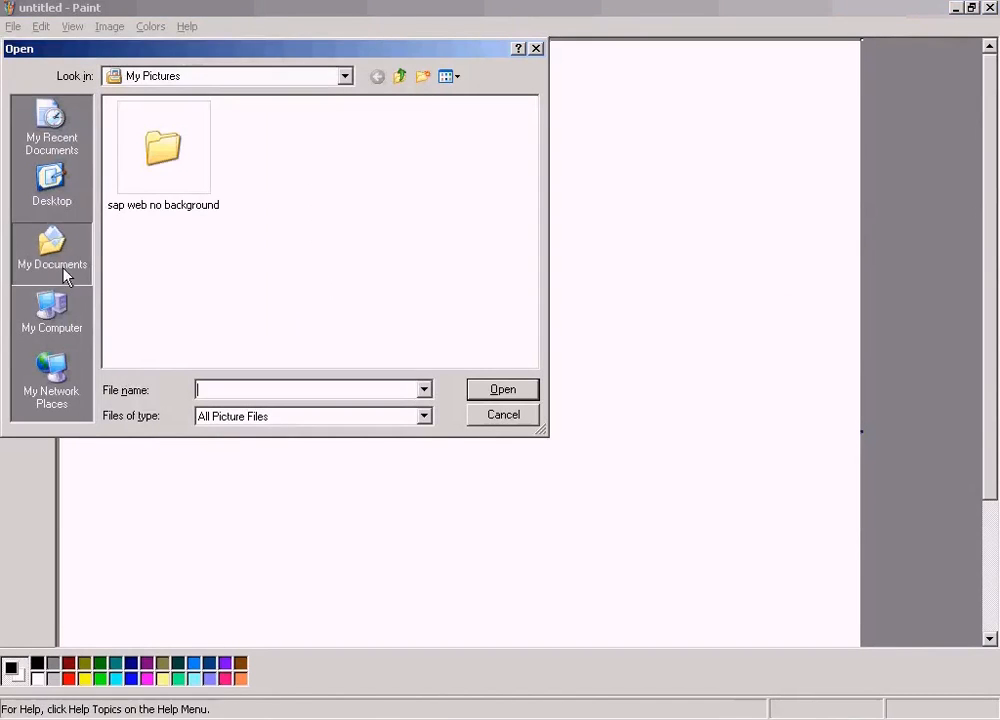
pyautogui.click(66, 276)
pyautogui.click(435, 360)
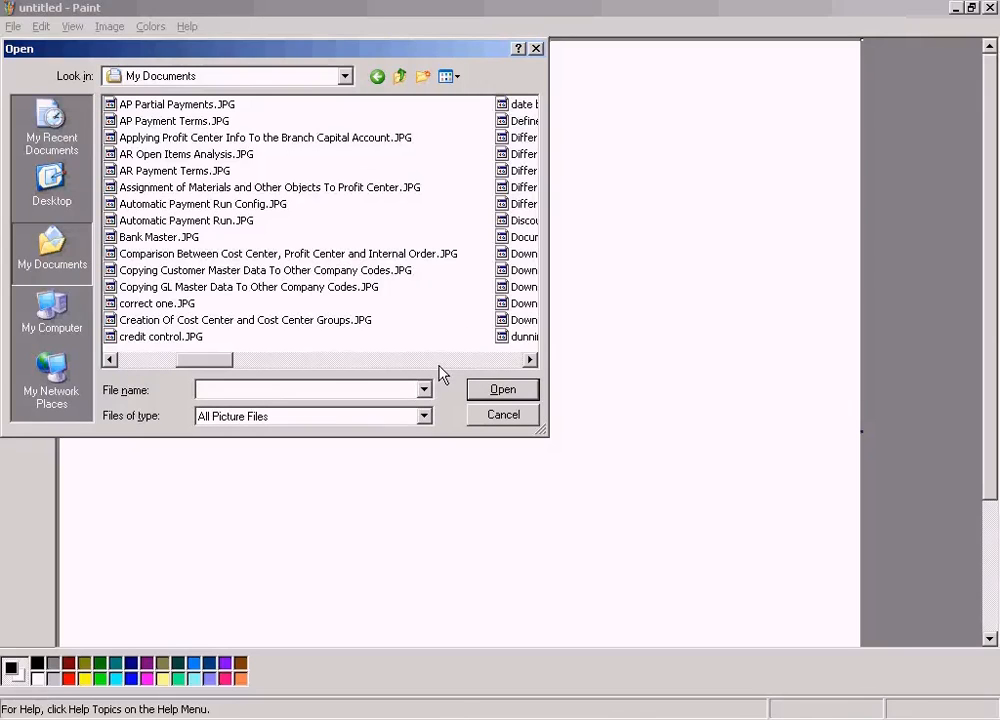
pyautogui.click(439, 362)
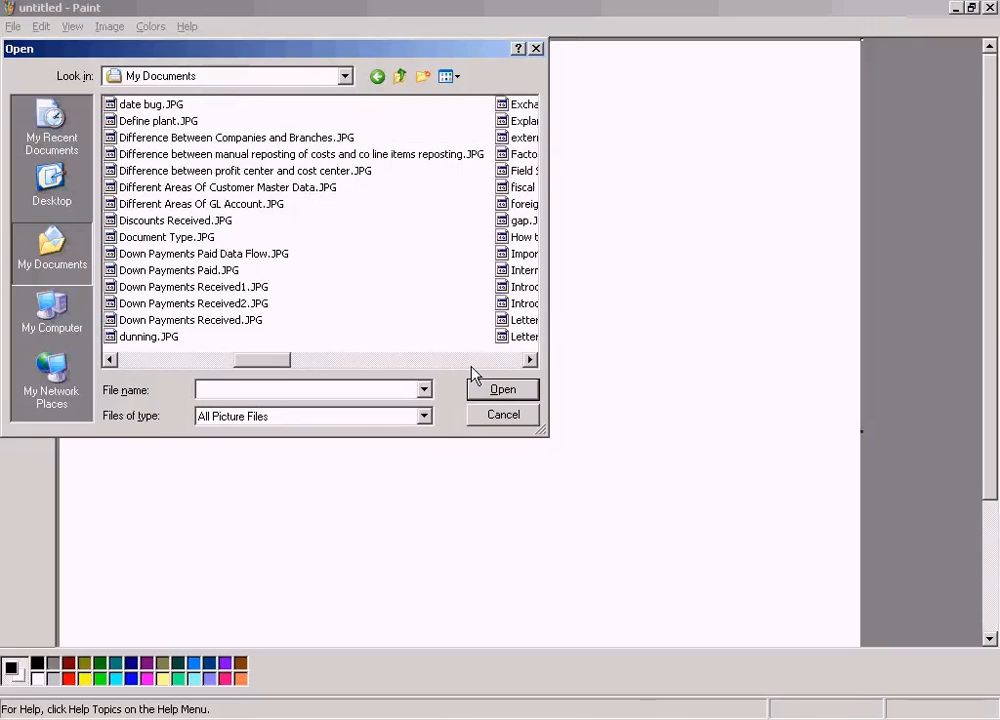
pyautogui.click(472, 362)
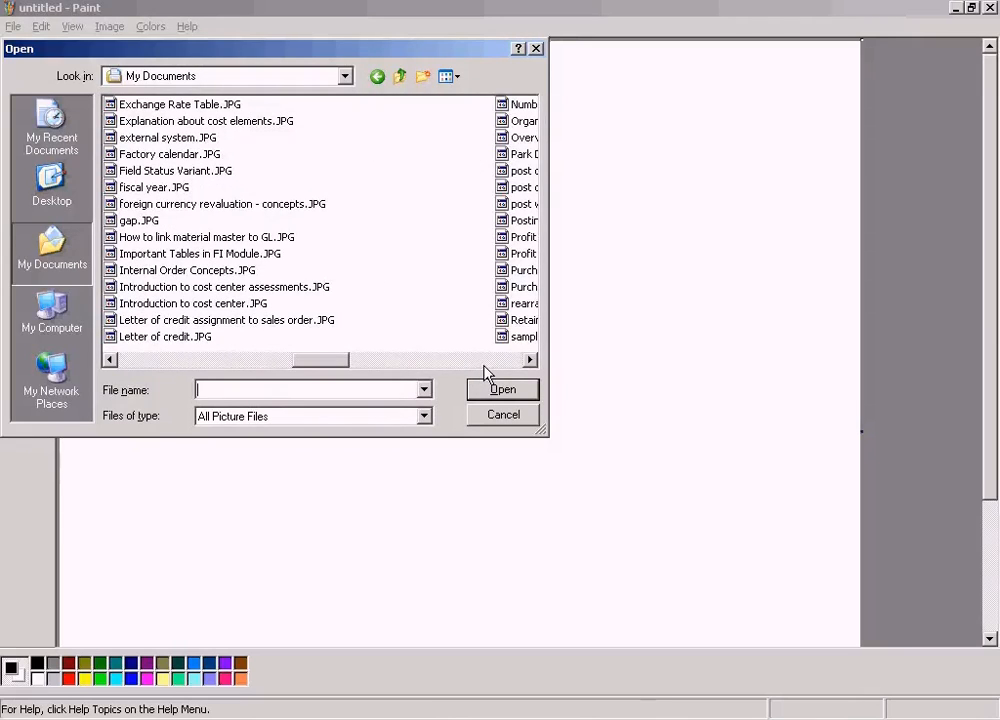
pyautogui.click(485, 364)
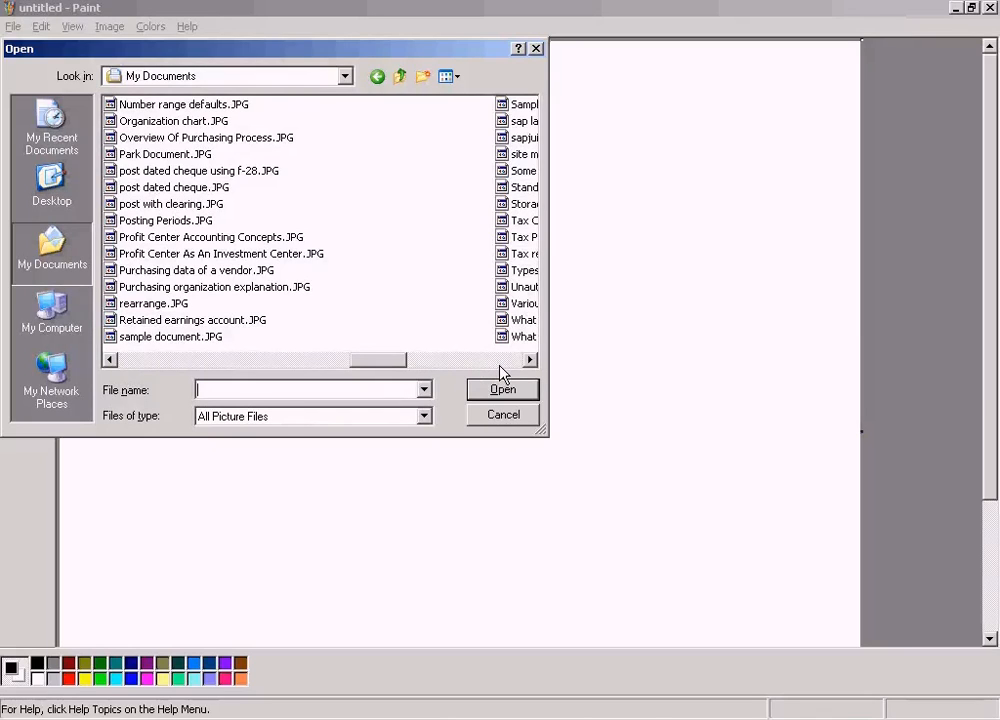
pyautogui.click(499, 364)
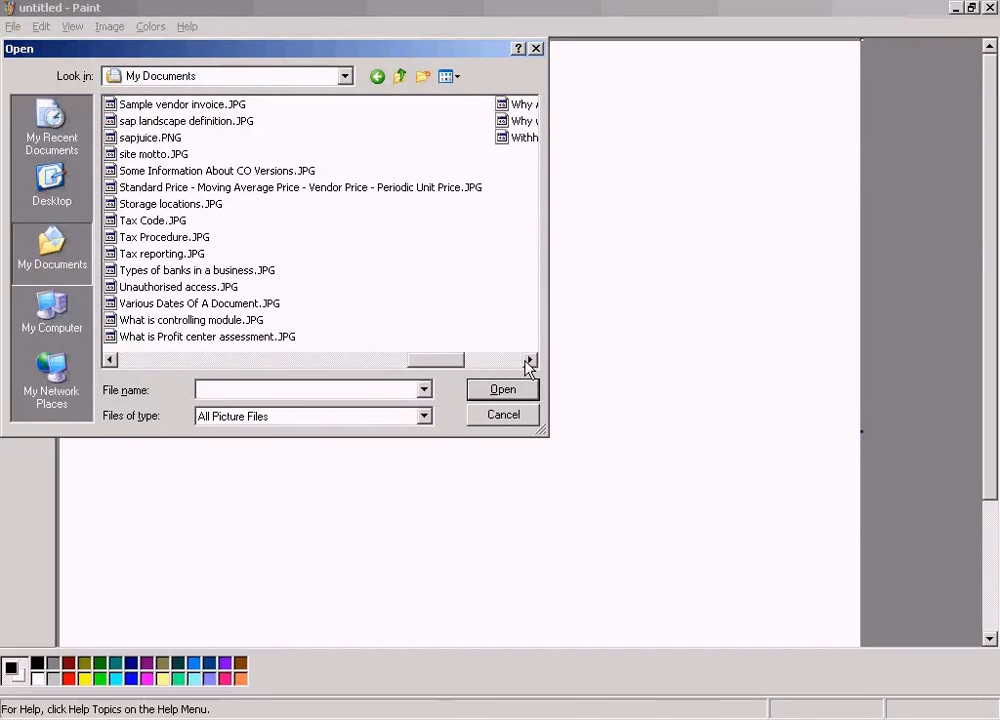
pyautogui.click(529, 360)
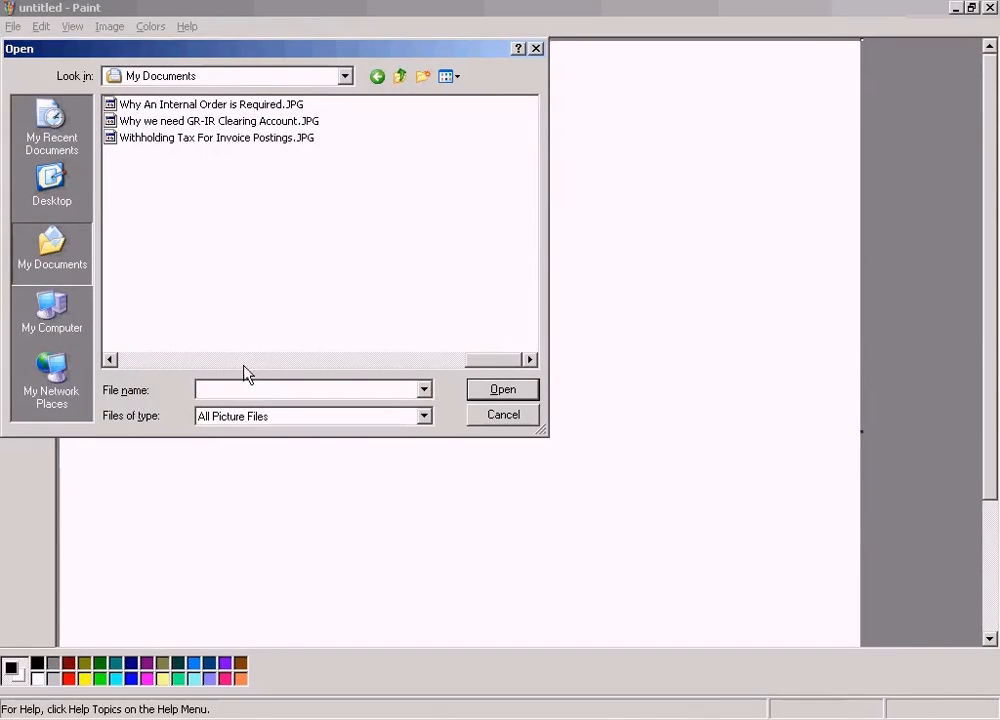
pyautogui.doubleClick(266, 124)
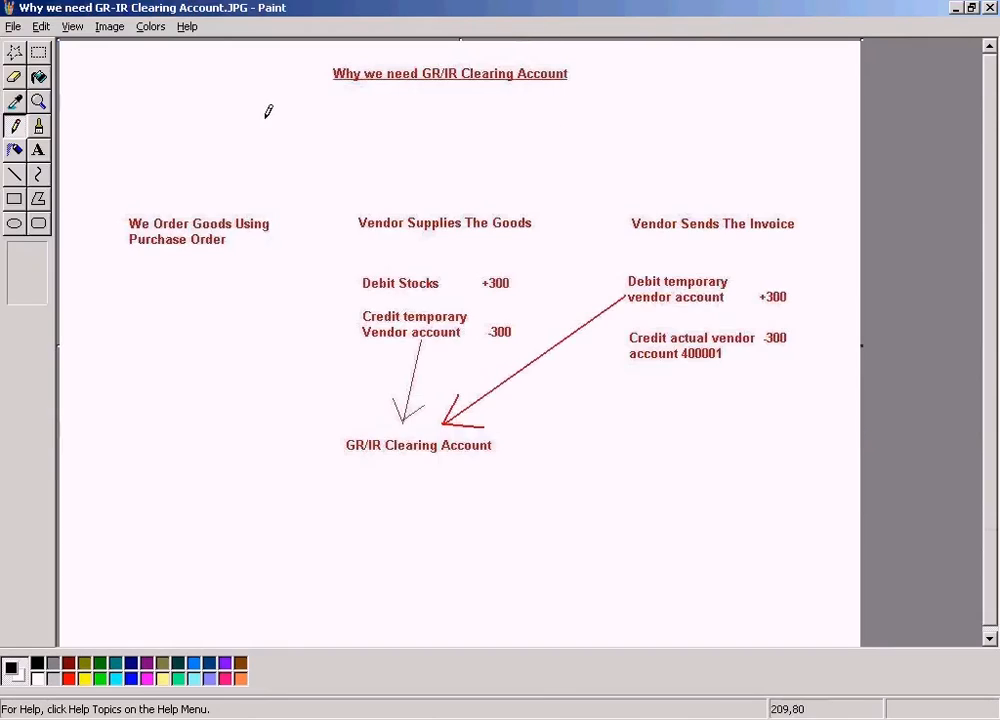
# - Mark the diagram's Vendor Sends The Invoice section with a rectangular selection and compare it with the GR/IR Clearing line in SAP
pyautogui.click(38, 52)
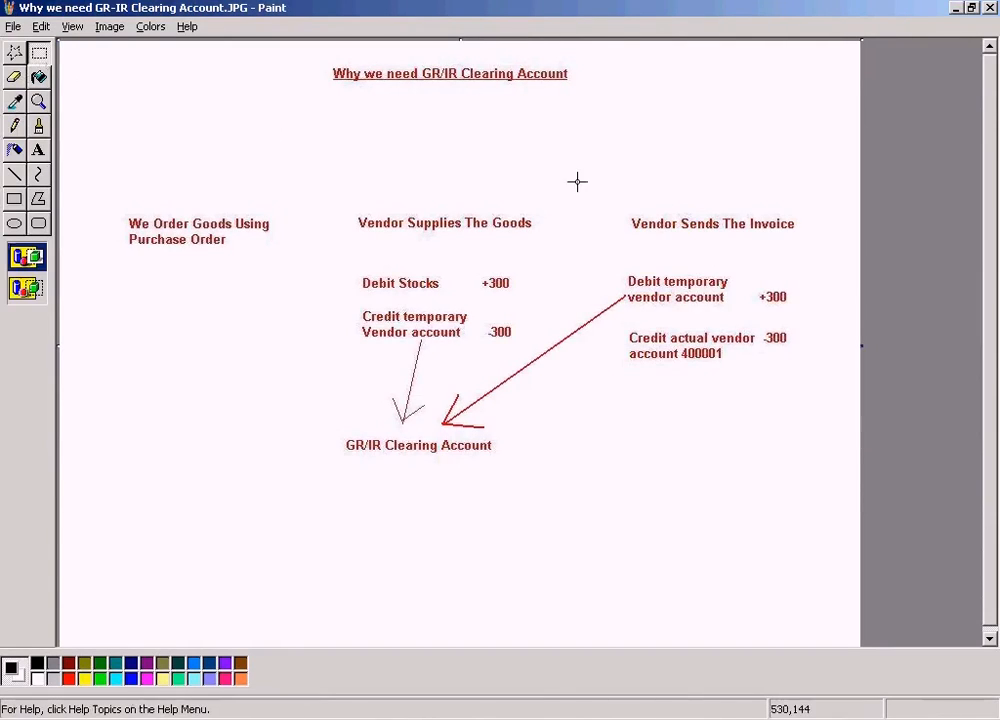
pyautogui.moveTo(614, 192); pyautogui.dragTo(818, 402)
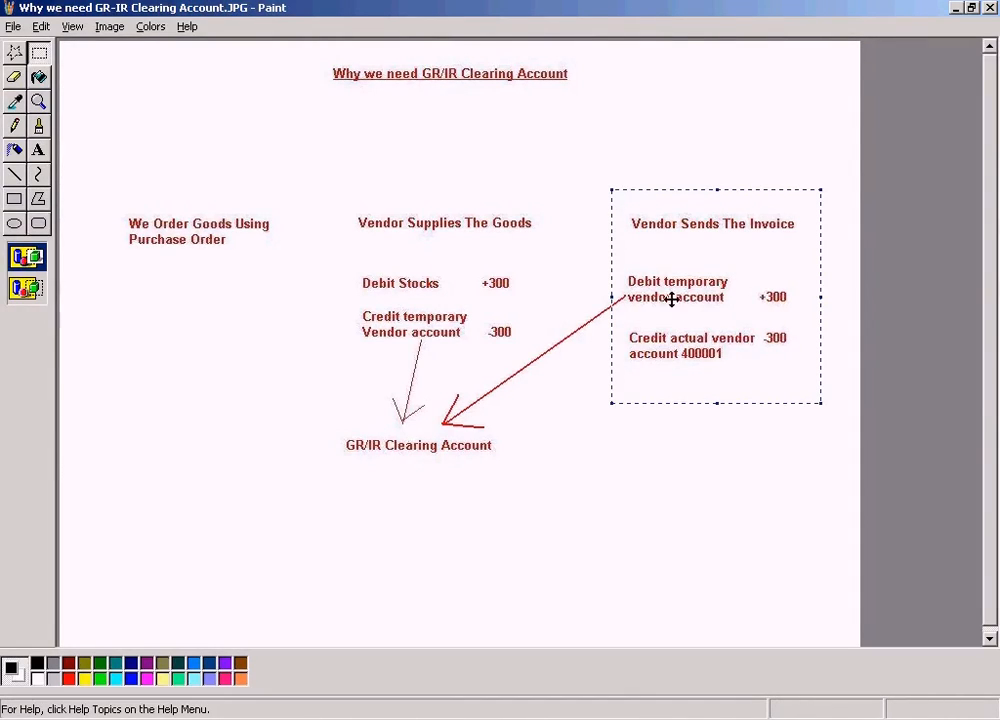
pyautogui.hotkey('alt', 'Tab')
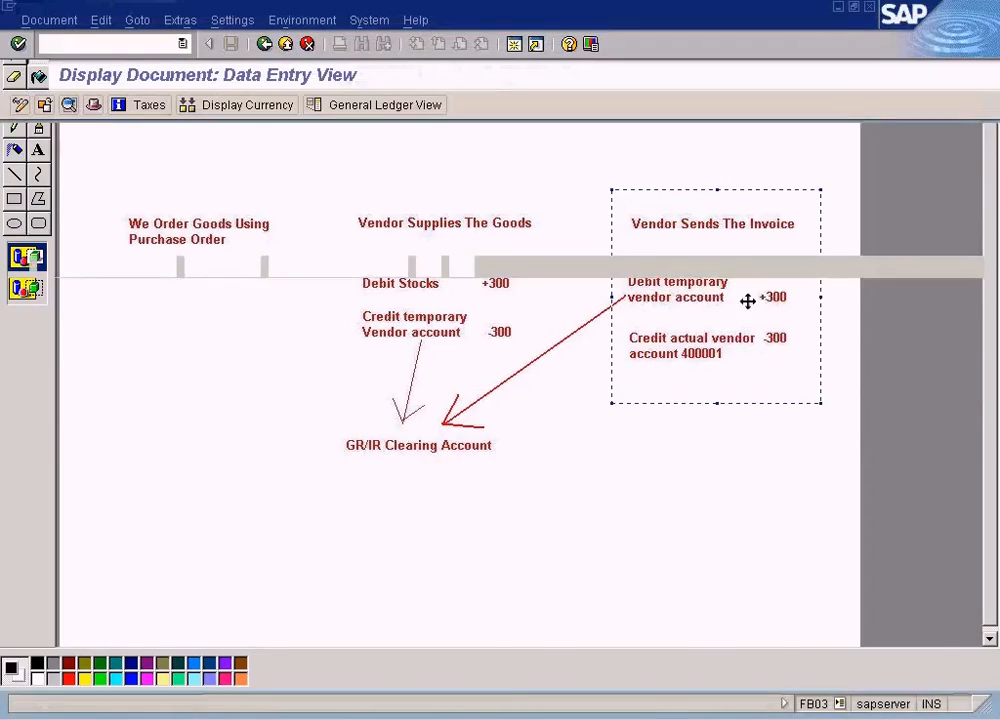
pyautogui.click(446, 327)
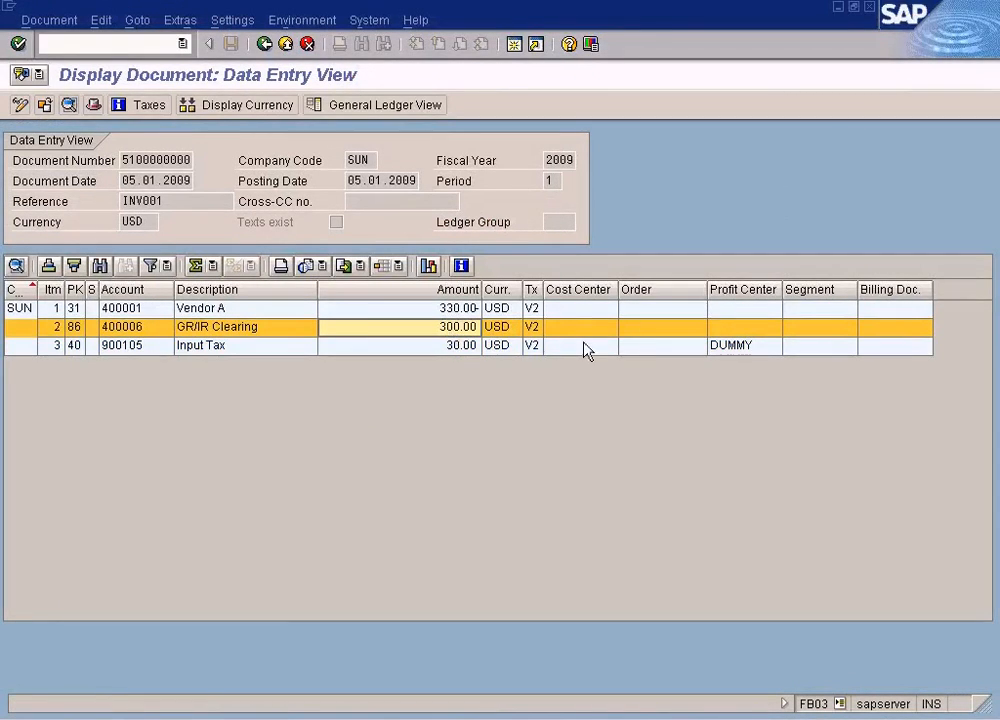
pyautogui.hotkey('alt', 'Tab')
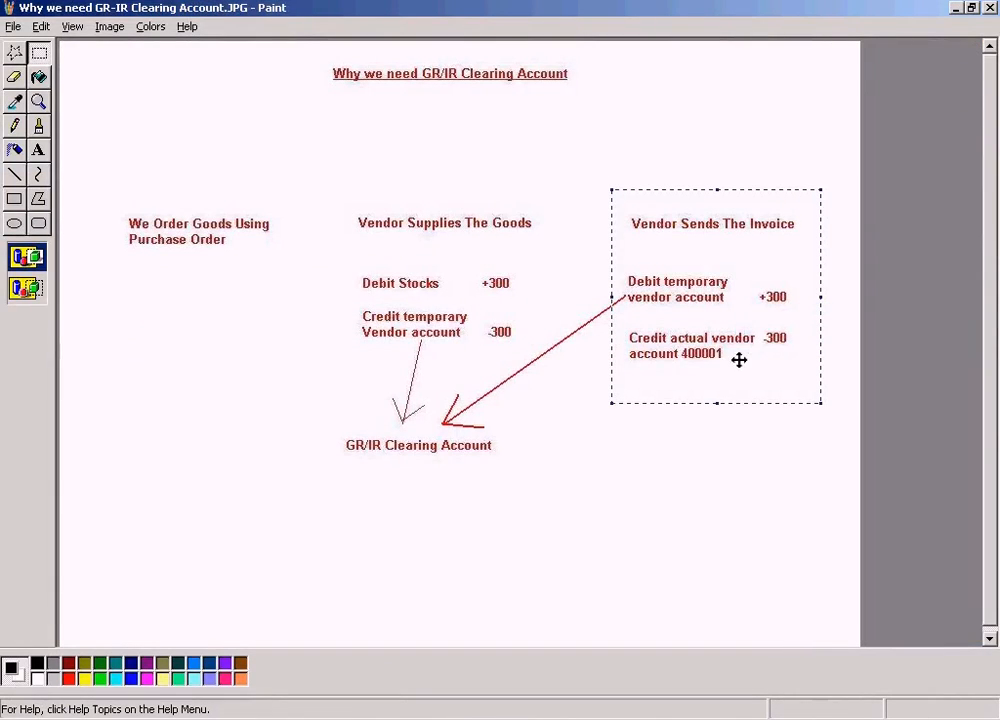
pyautogui.hotkey('alt', 'Tab')
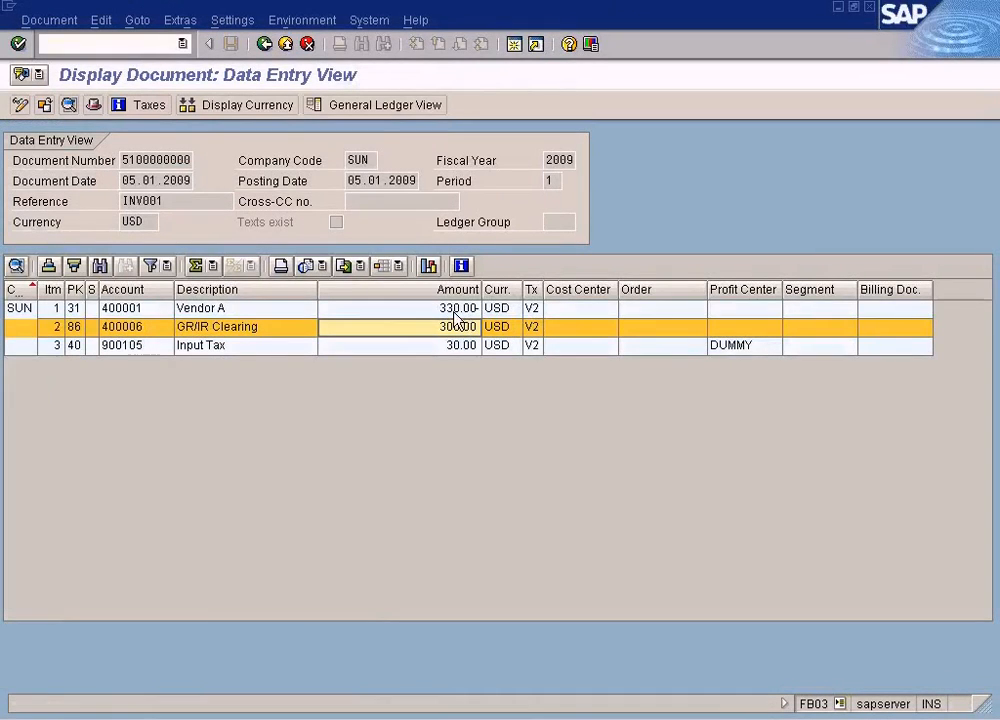
# - Compare the Vendor A and Input Tax amounts in SAP with the diagram's credit entry for the actual vendor account
pyautogui.click(455, 313)
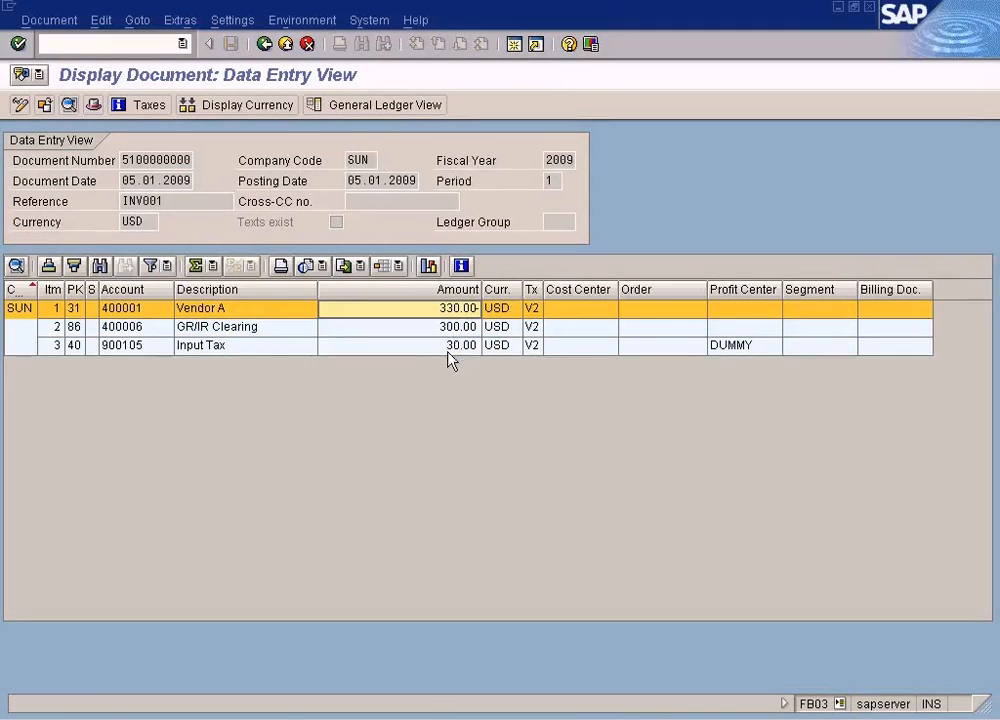
pyautogui.click(454, 350)
pyautogui.click(453, 314)
pyautogui.hotkey('alt', 'Tab')
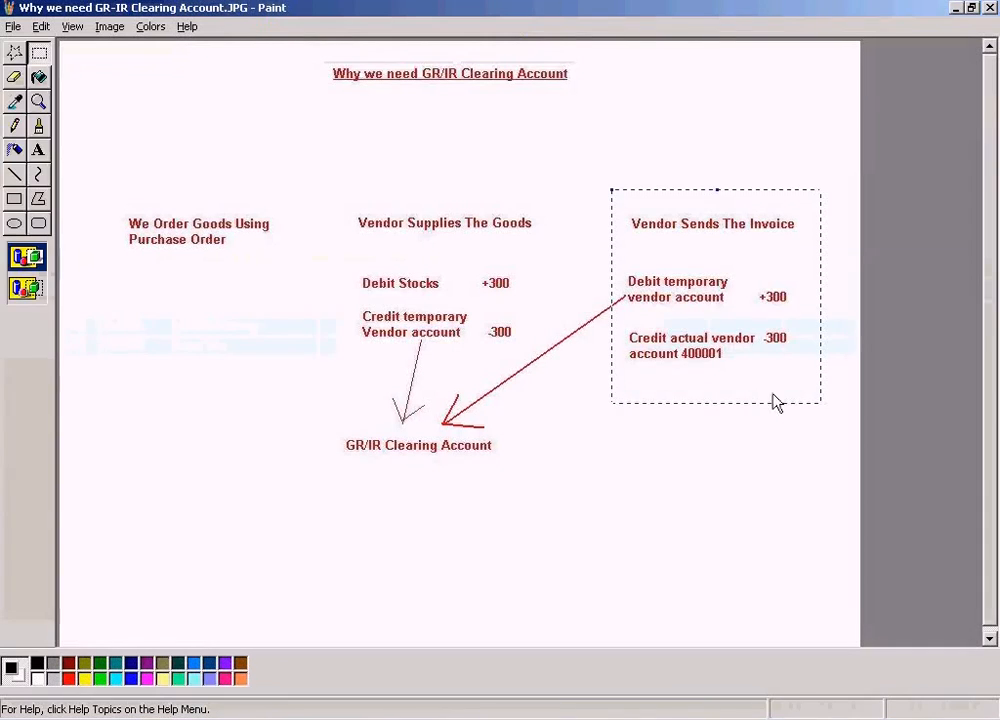
pyautogui.moveTo(619, 329)
pyautogui.mouseDown()
pyautogui.moveTo(766, 364)
pyautogui.moveTo(806, 385)
pyautogui.mouseUp()
pyautogui.click(799, 420)
# - Switch back to SAP and return from the accounting document through the invoice document to the purchase order history
pyautogui.hotkey('alt', 'Tab')
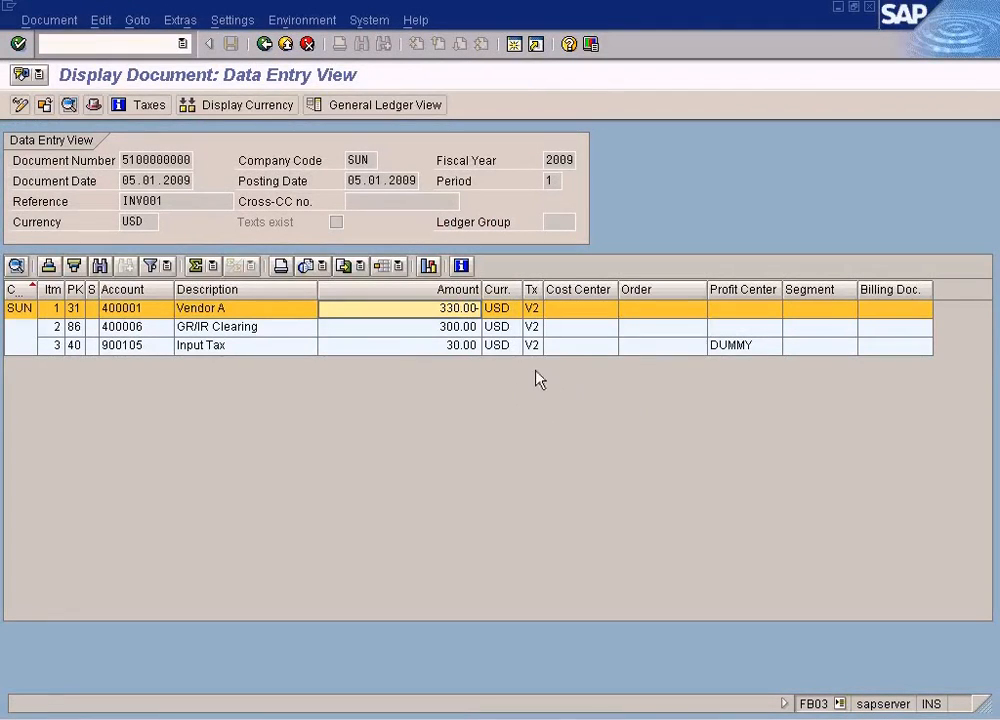
pyautogui.click(266, 46)
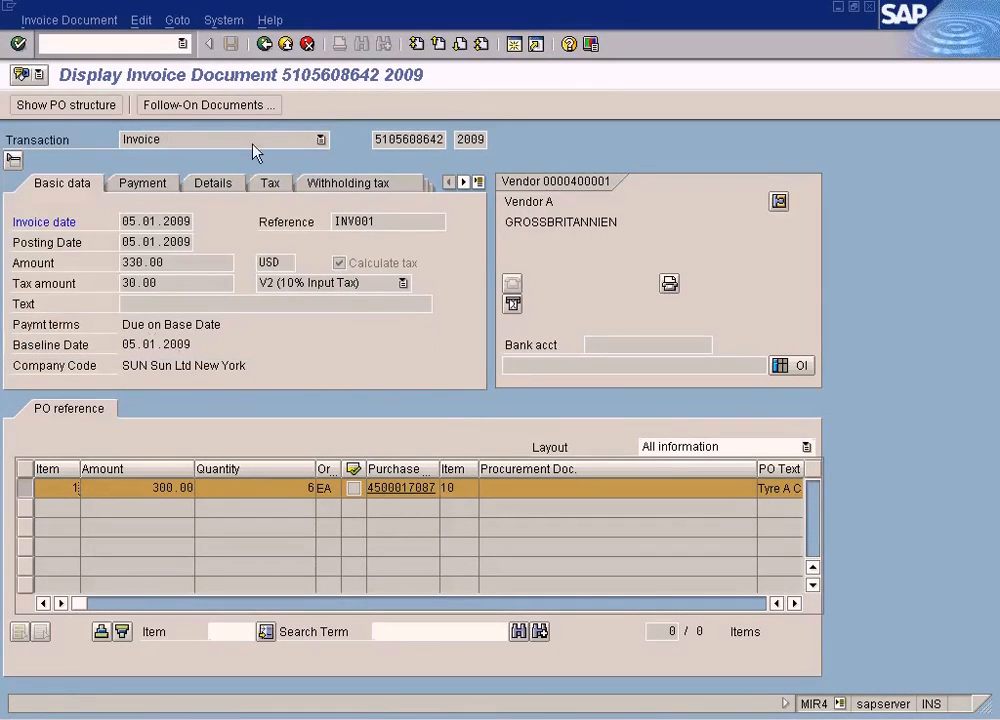
pyautogui.click(265, 46)
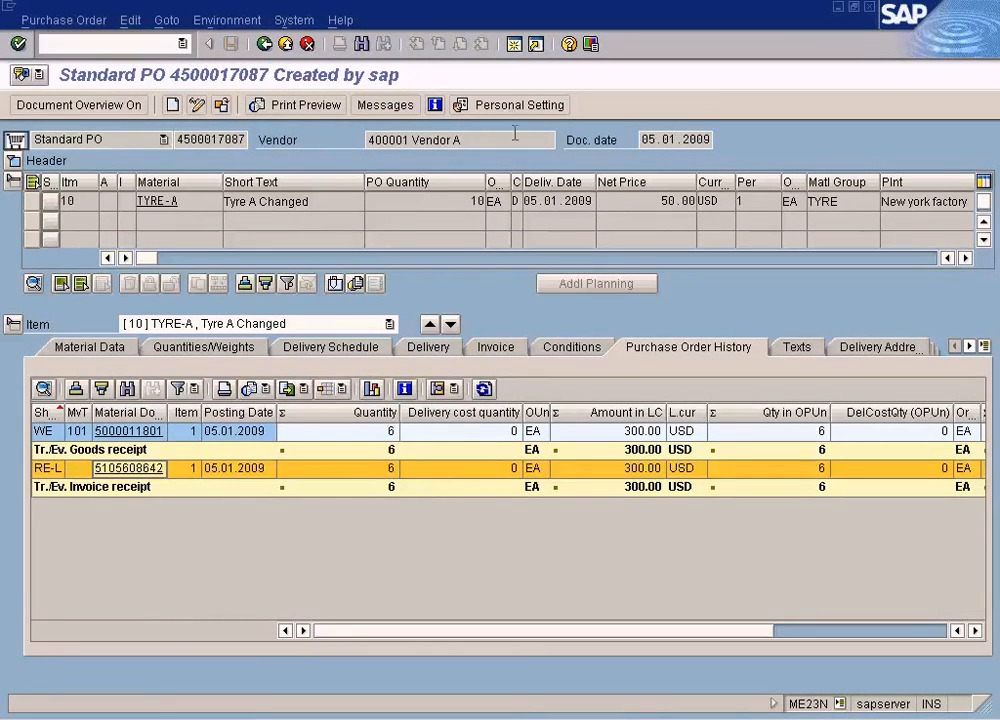
# - Start transaction MM03 in a new session and bring up the view selection for material TYRE-A
pyautogui.click(512, 50)
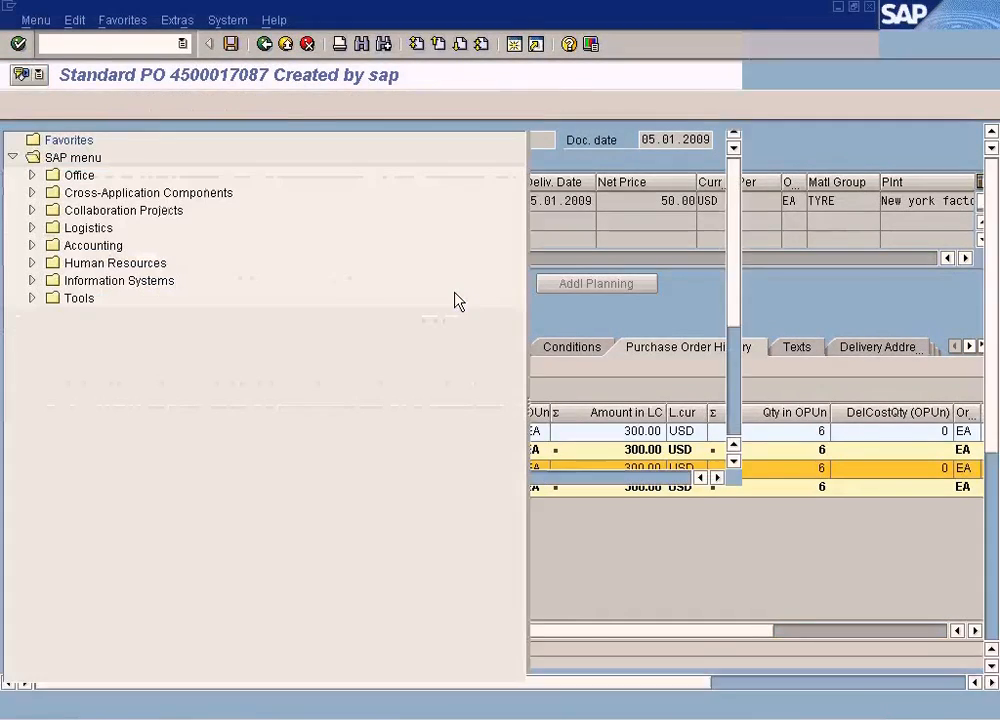
pyautogui.write('mm03')
pyautogui.press('Return')
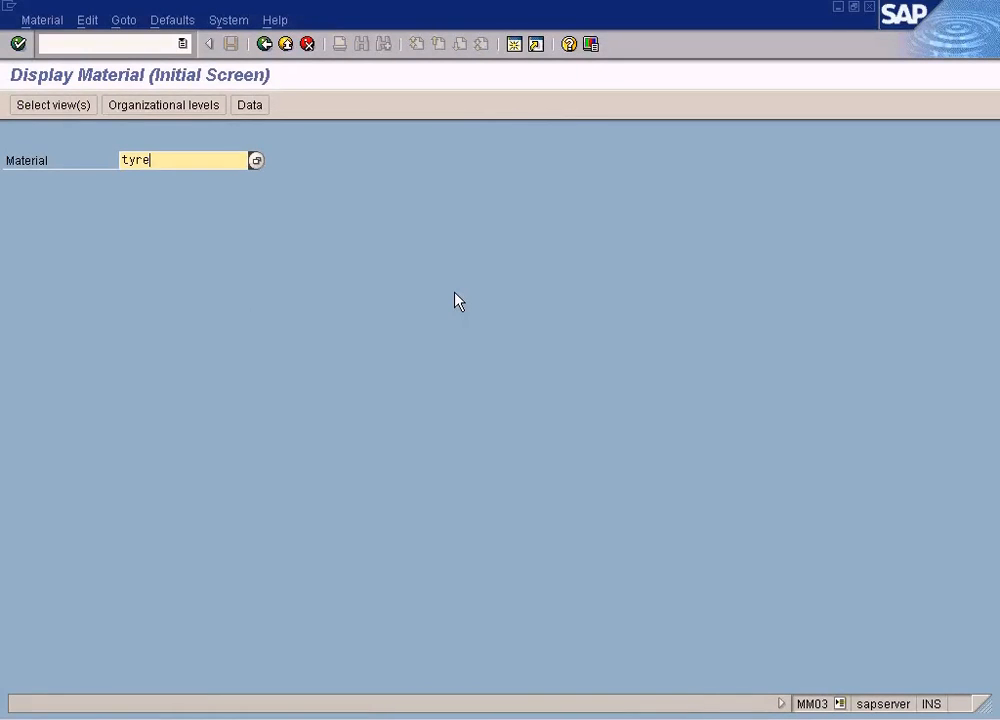
pyautogui.write('tyre-a')
pyautogui.press('Return')
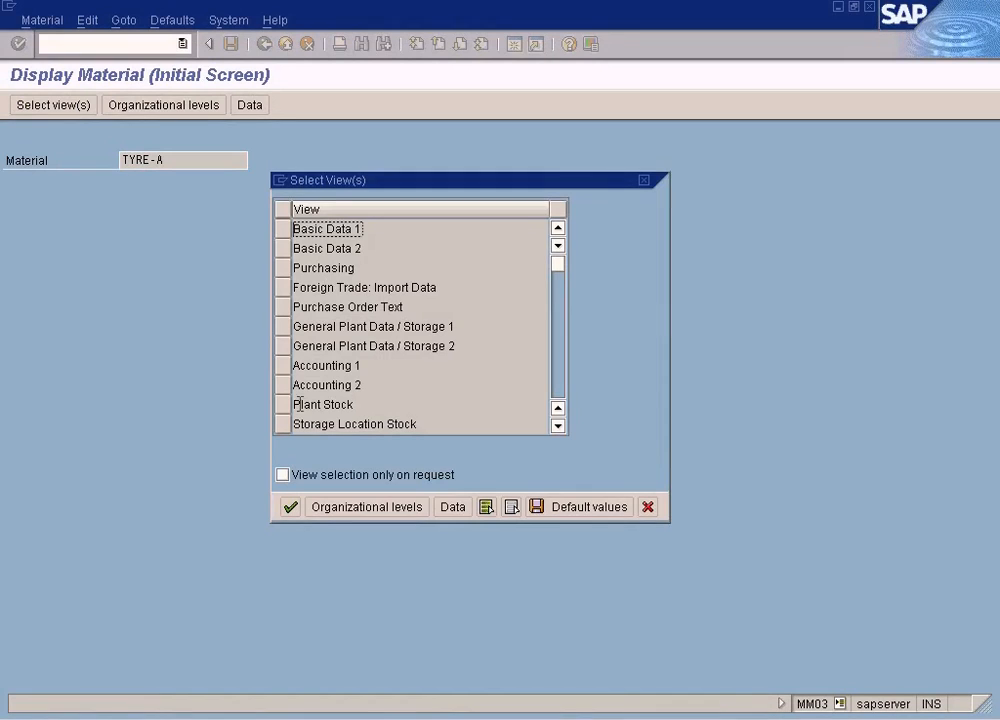
# - Display the Plant Stock view of the material for plant NY and check its unrestricted stock
pyautogui.click(297, 404)
pyautogui.click(289, 509)
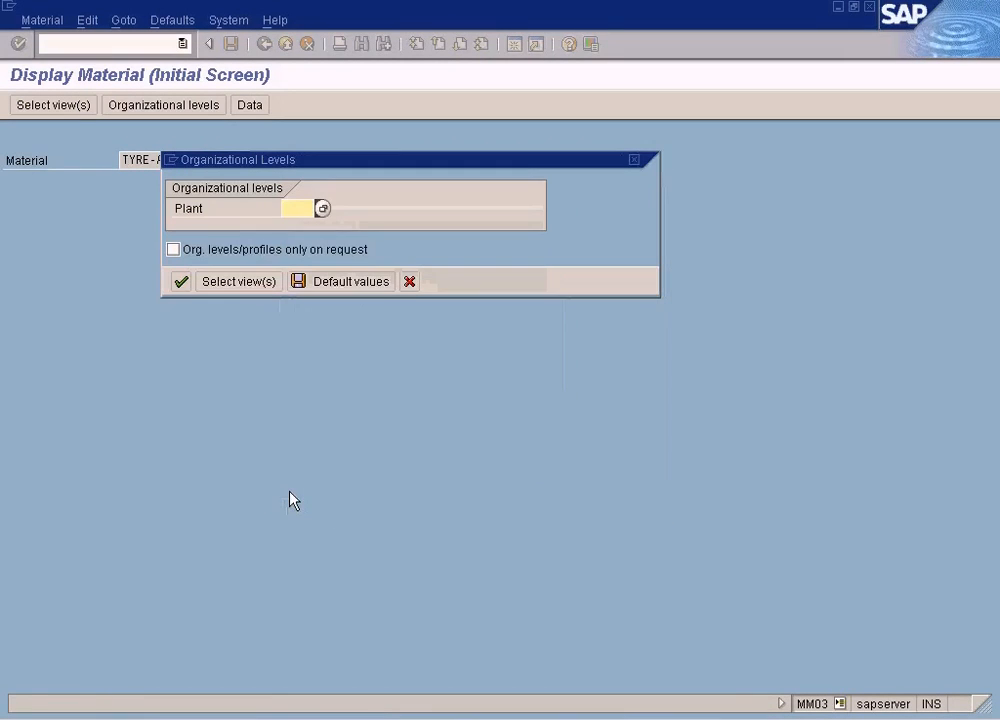
pyautogui.write('ny')
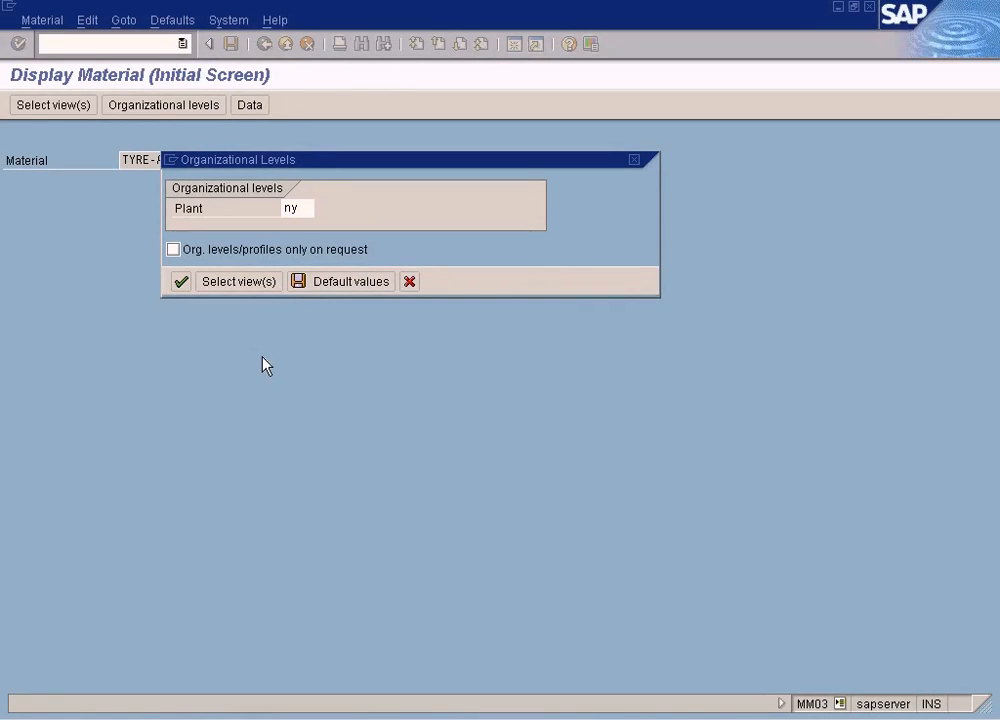
pyautogui.press('Return')
pyautogui.click(263, 393)
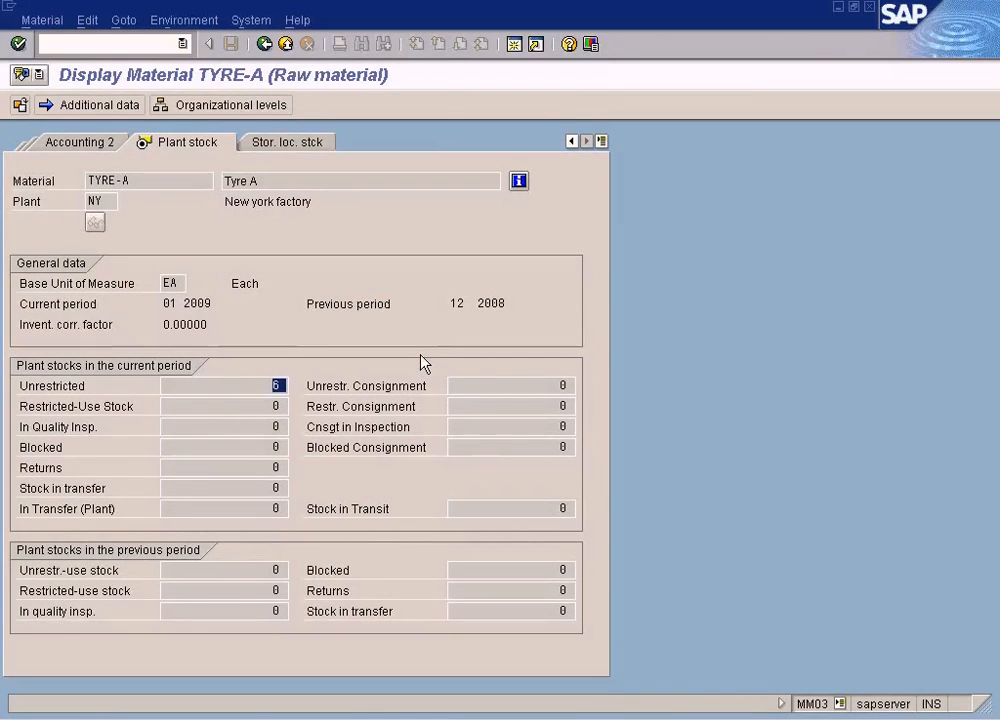
# - Show the Accounting 1 view of the material and check the total value of its stock
pyautogui.click(100, 142)
pyautogui.click(80, 143)
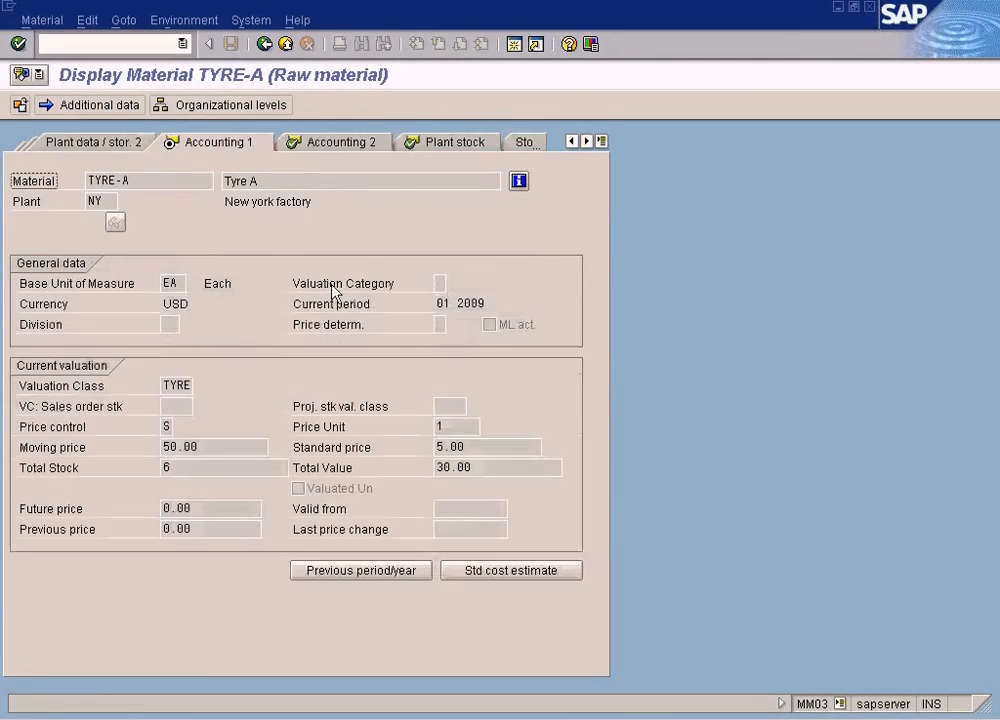
pyautogui.click(478, 467)
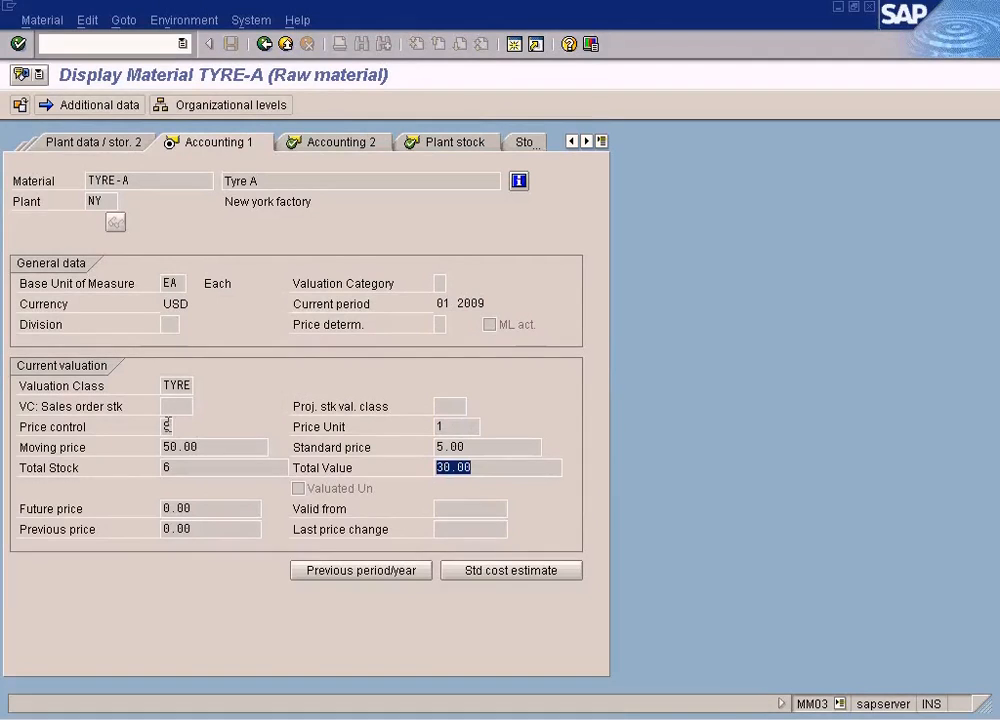
# - Compare the price control, moving price and standard price in the material's current valuation
pyautogui.click(181, 427)
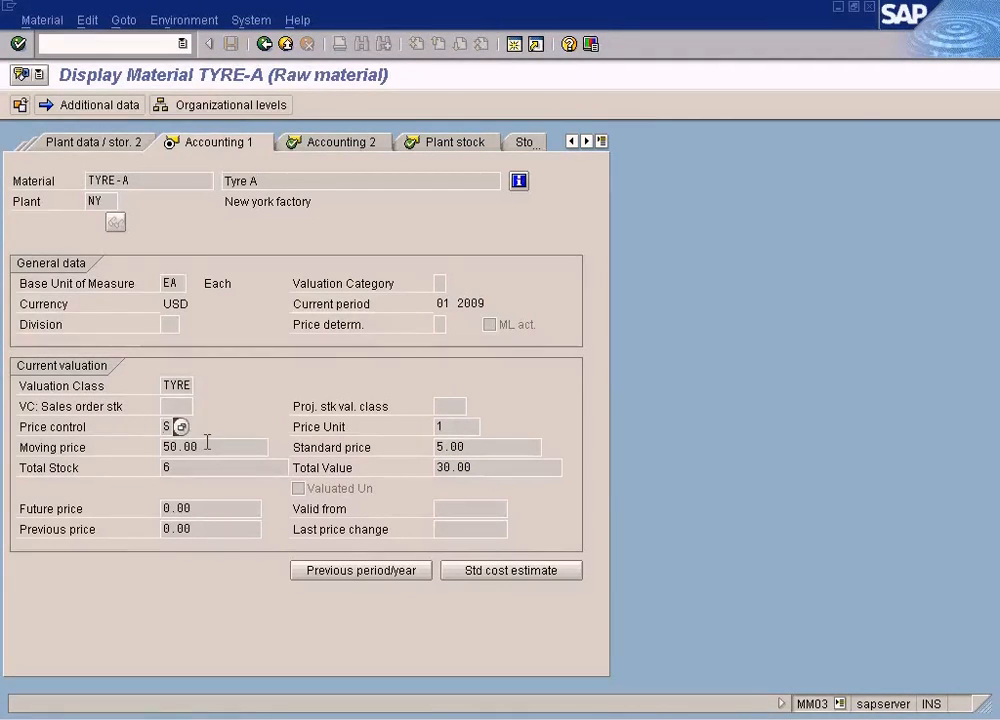
pyautogui.moveTo(207, 445); pyautogui.dragTo(129, 443)
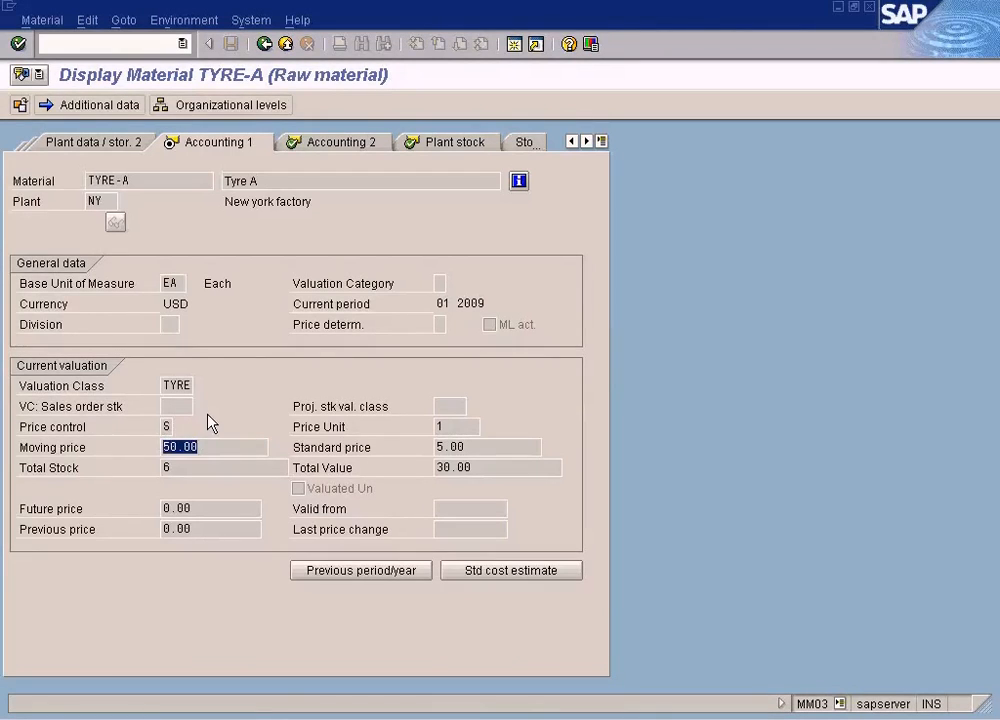
pyautogui.click(181, 428)
pyautogui.moveTo(207, 446); pyautogui.dragTo(130, 440)
pyautogui.click(168, 427)
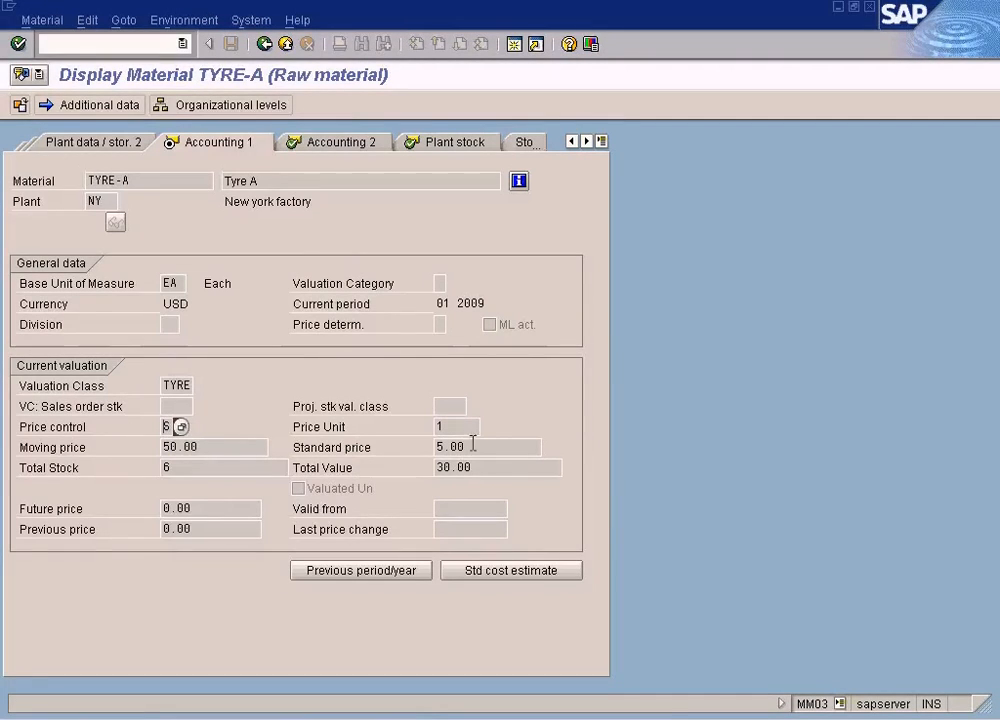
pyautogui.moveTo(471, 446); pyautogui.dragTo(397, 446)
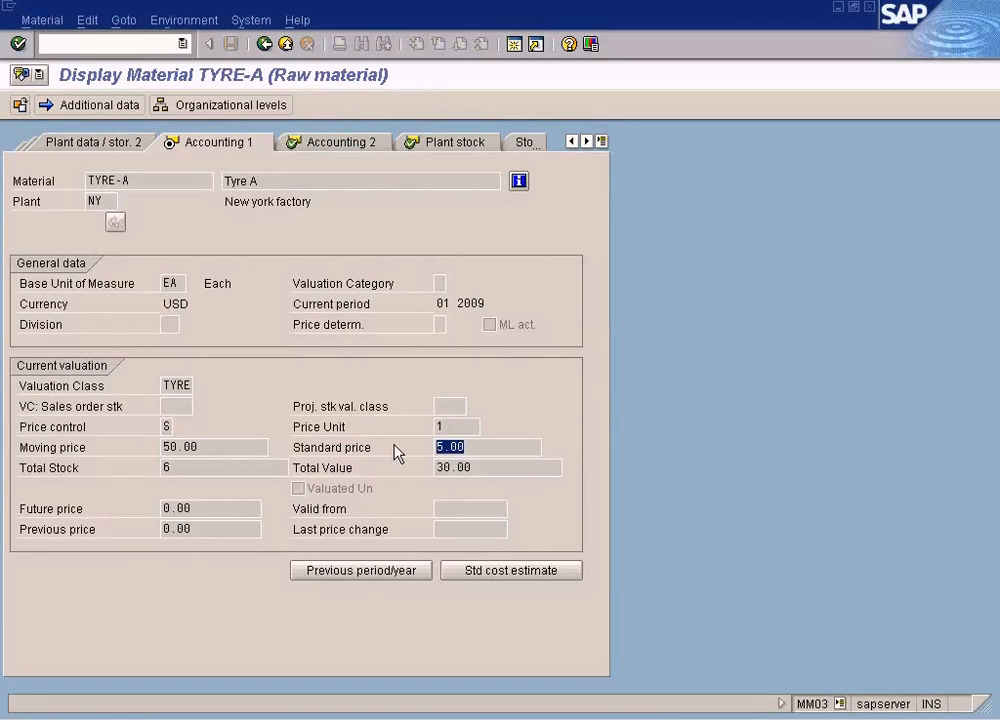
pyautogui.moveTo(208, 448); pyautogui.dragTo(123, 447)
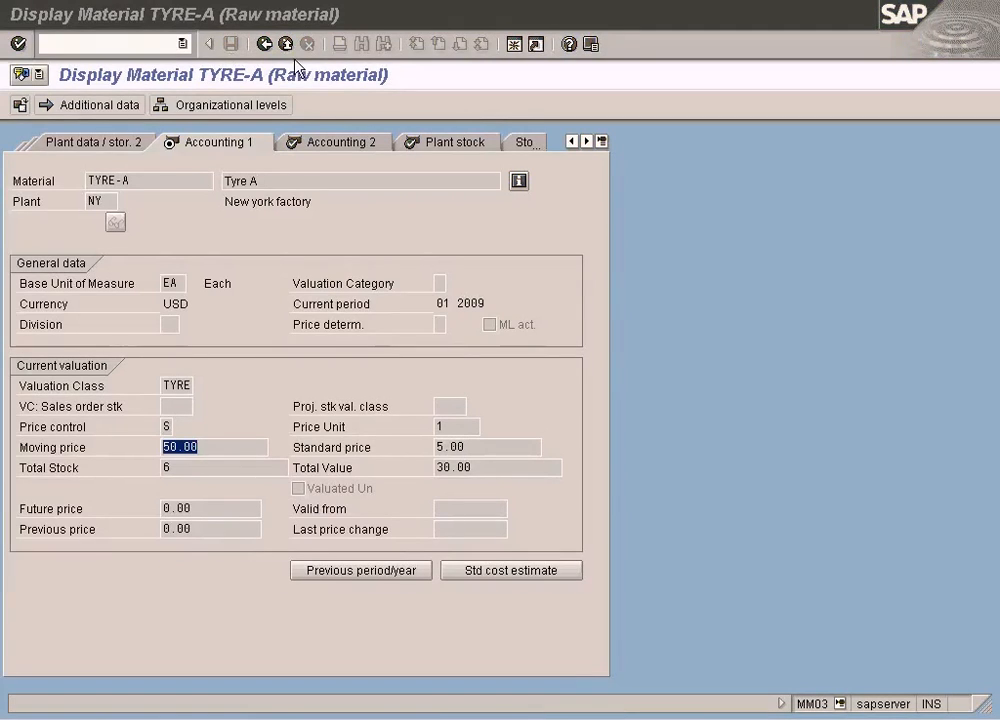
# - Exit the material display, switch to SAP MM Training.doc in Word and highlight the topic Handling Invoice and GR Variances
pyautogui.click(286, 44)
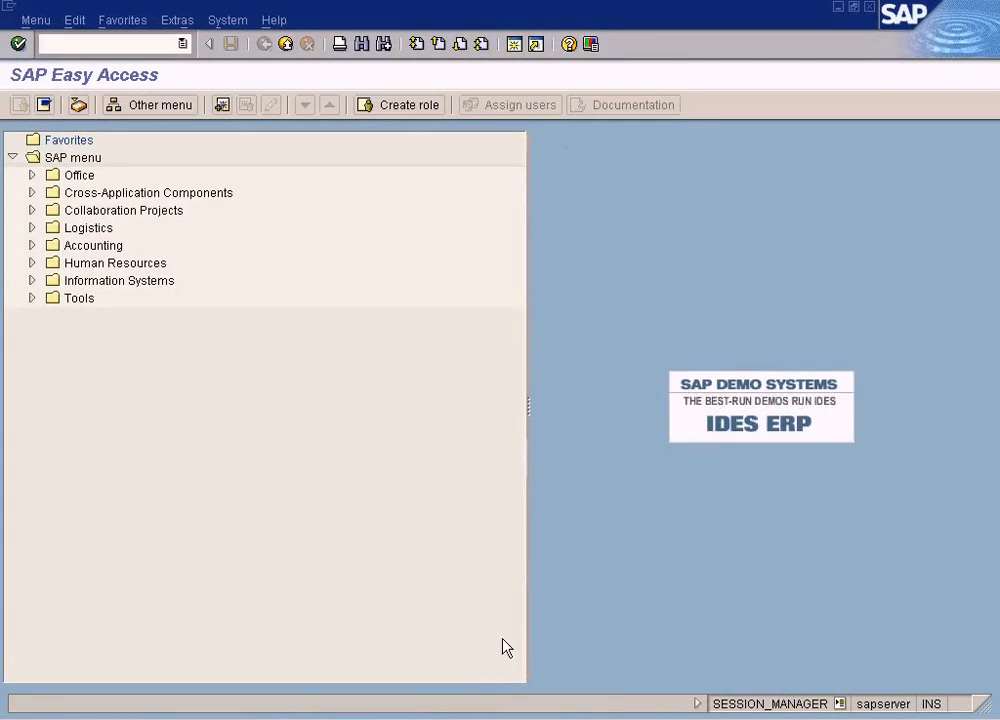
pyautogui.click(362, 715)
pyautogui.click(362, 669)
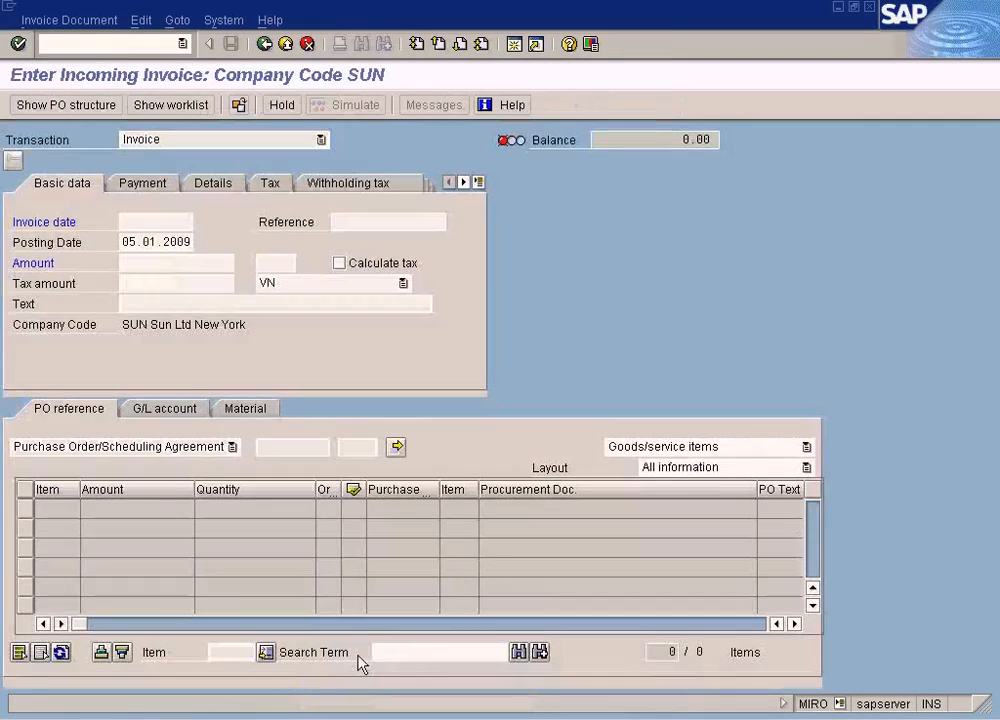
pyautogui.click(355, 714)
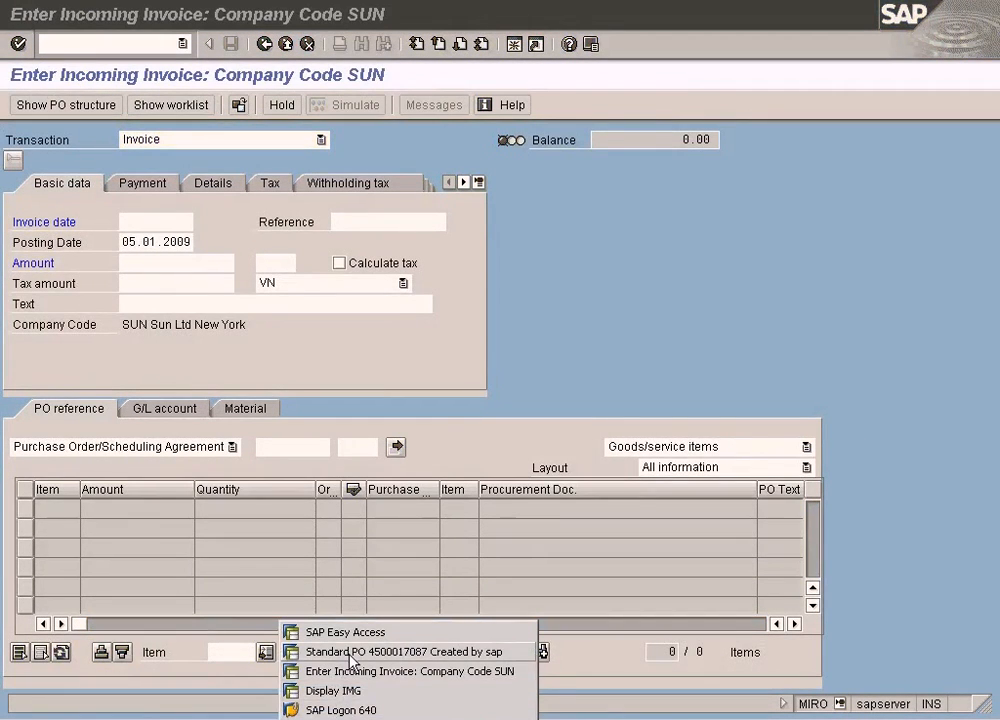
pyautogui.click(514, 717)
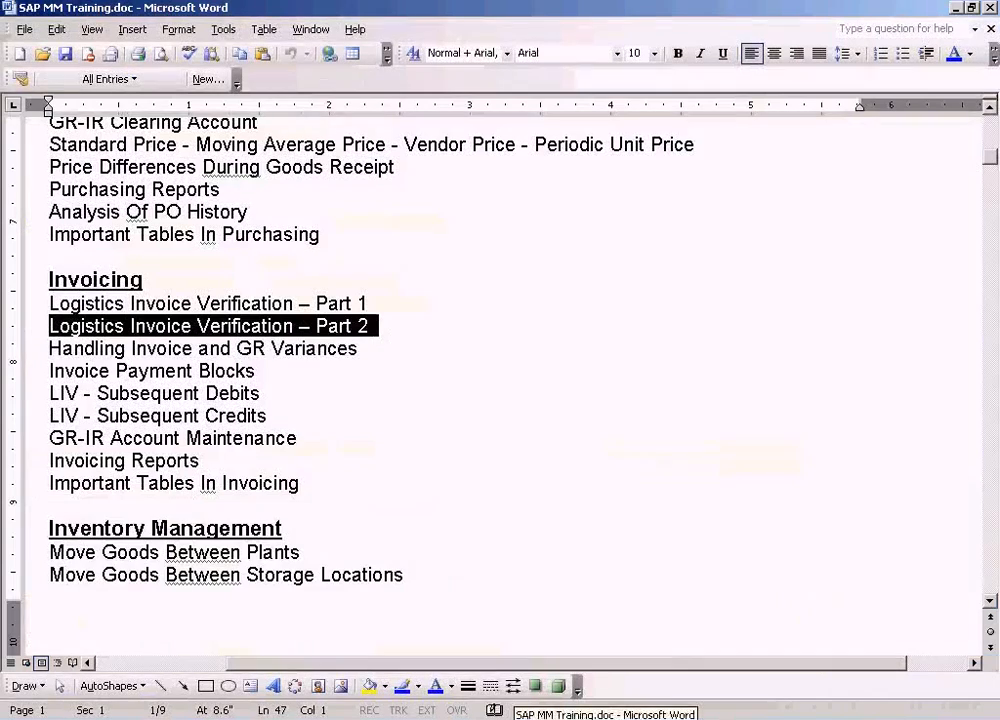
pyautogui.moveTo(371, 352); pyautogui.dragTo(42, 350)
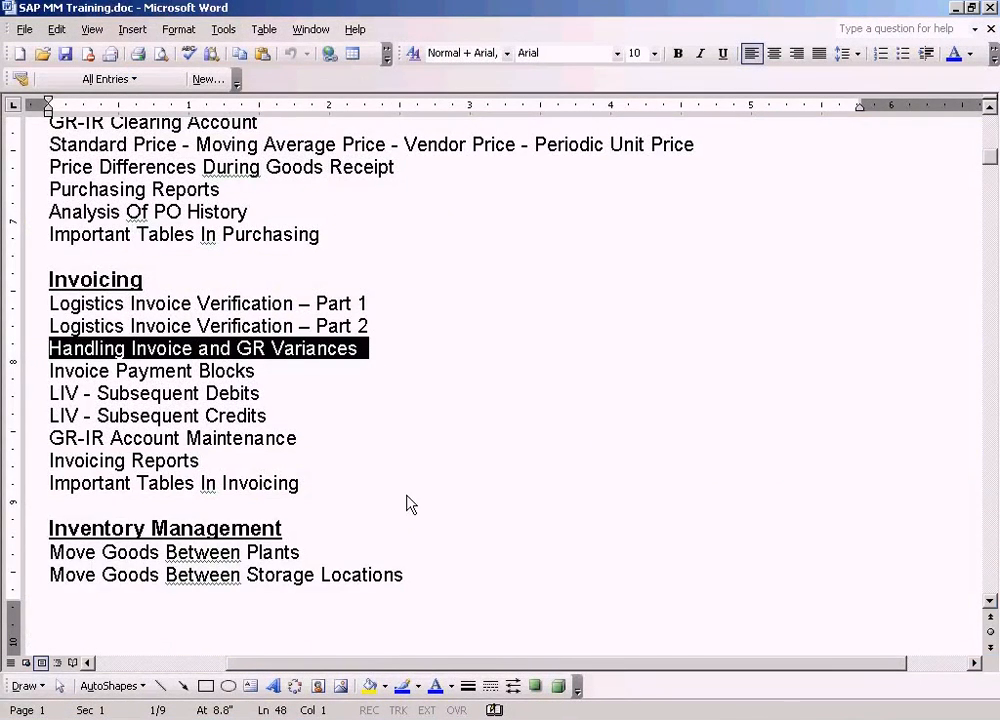
# - Switch back to the purchase order in SAP and check the invoice receipt quantity in its history
pyautogui.click(382, 710)
pyautogui.click(357, 668)
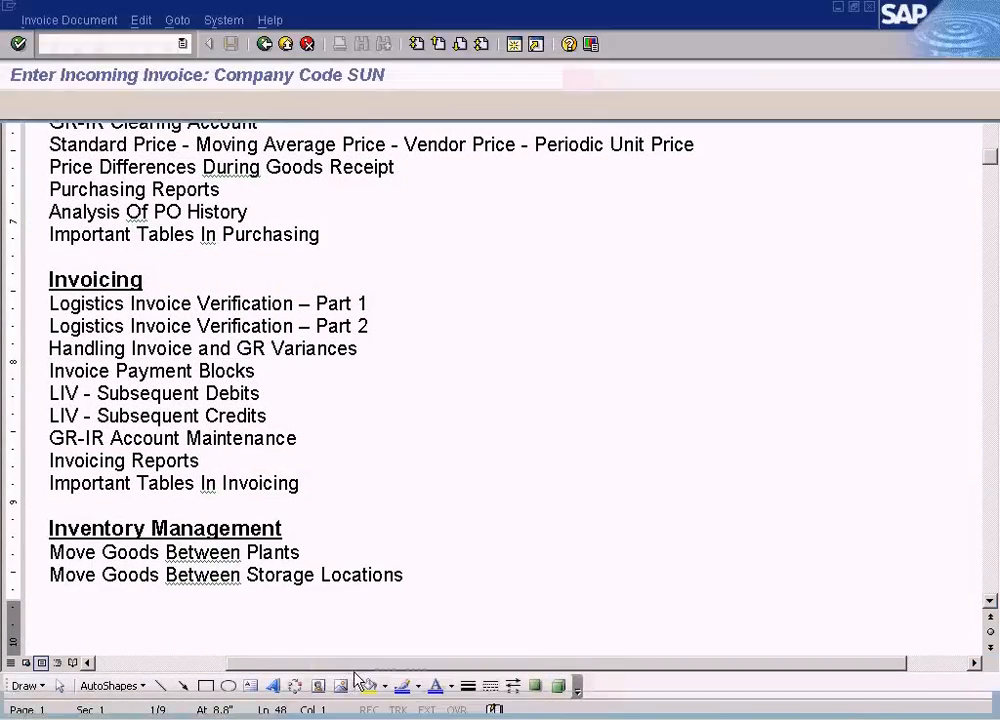
pyautogui.click(354, 713)
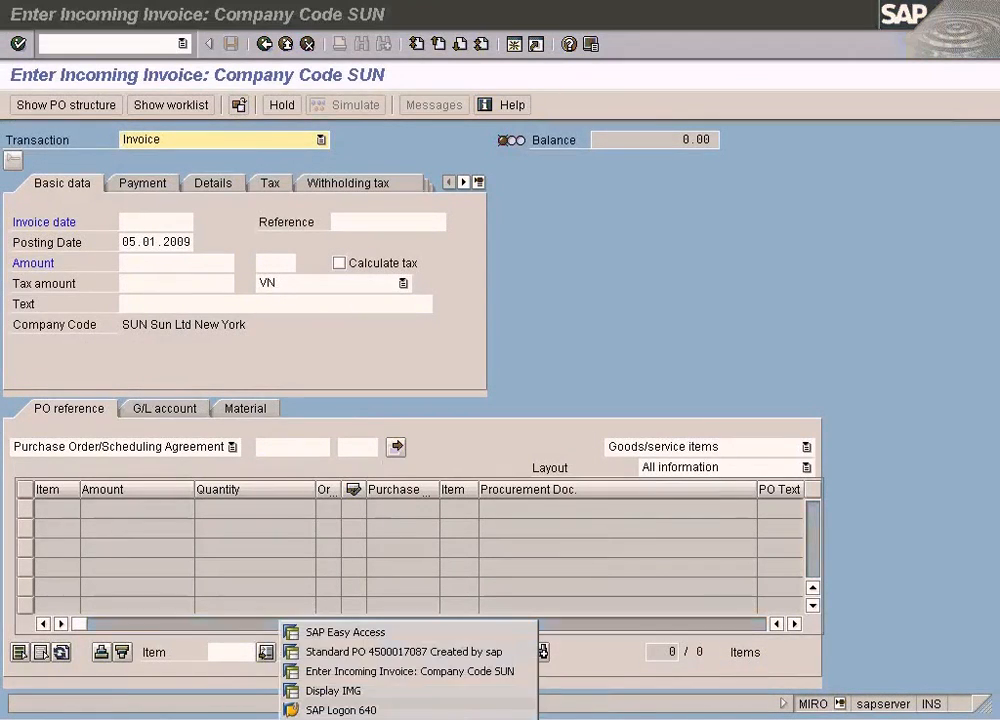
pyautogui.click(352, 651)
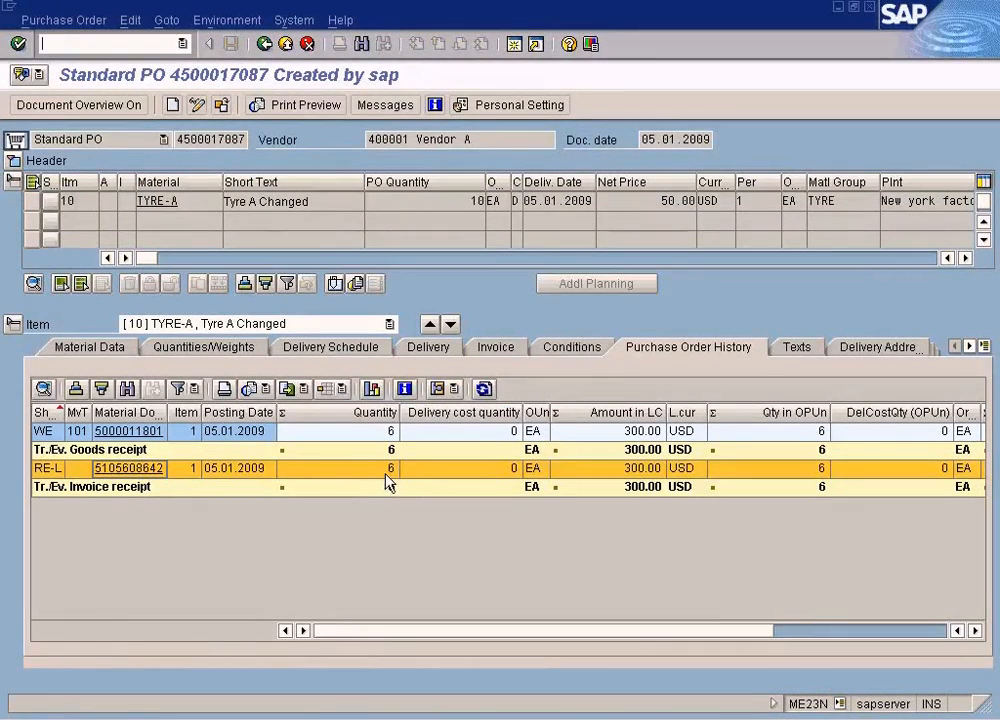
pyautogui.click(387, 476)
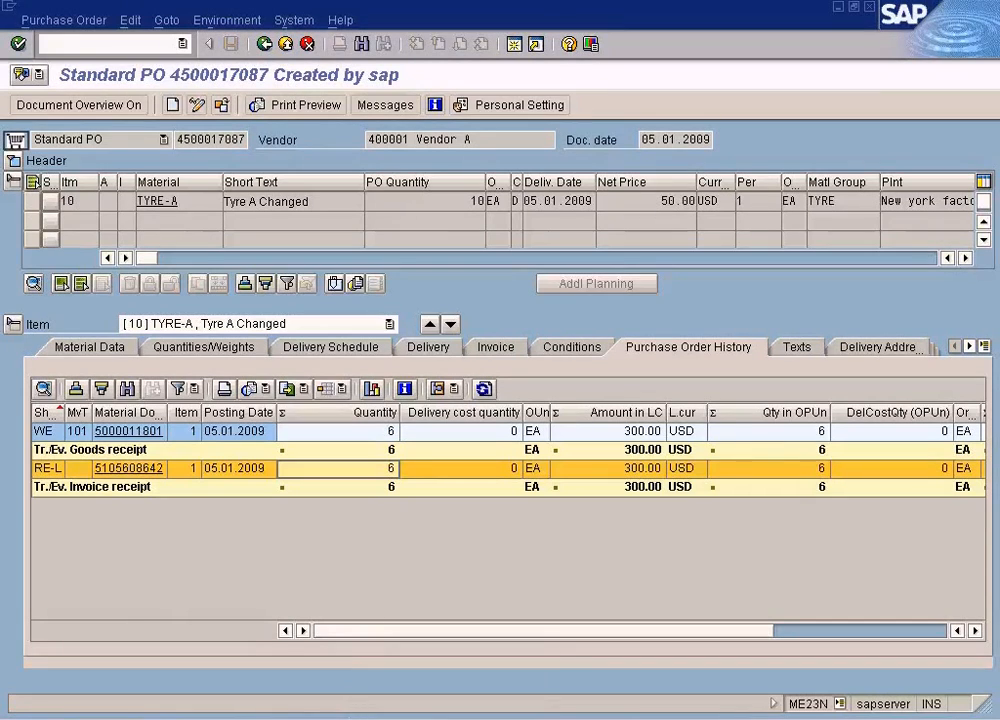
# - Go back to the Word training outline and highlight the topic Logistics Invoice Verification – Part 2
pyautogui.click(347, 718)
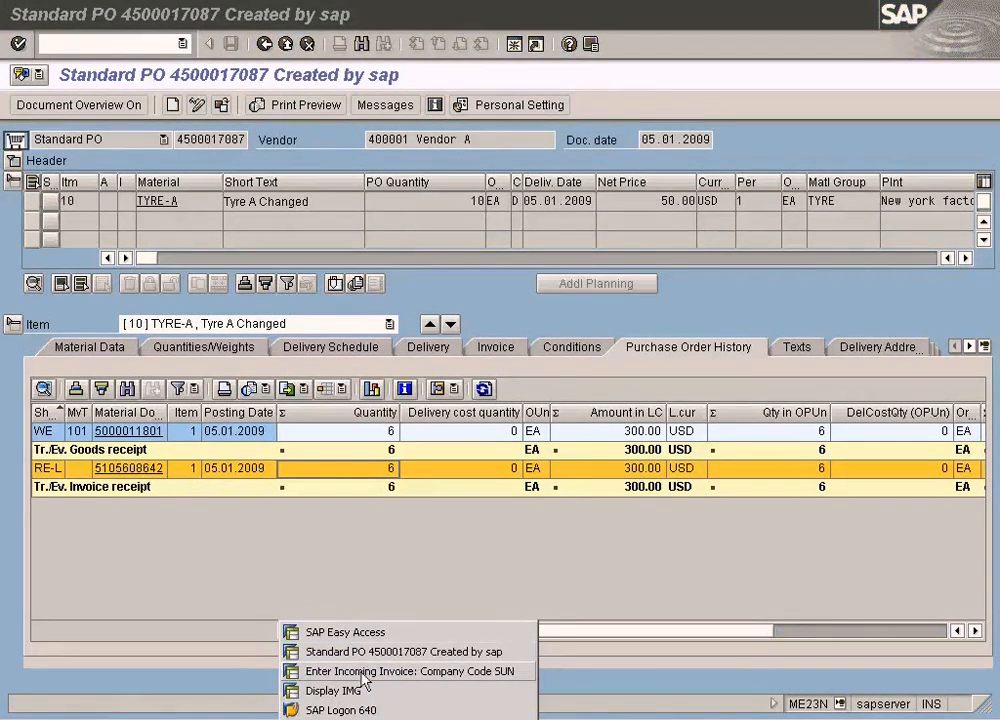
pyautogui.click(355, 671)
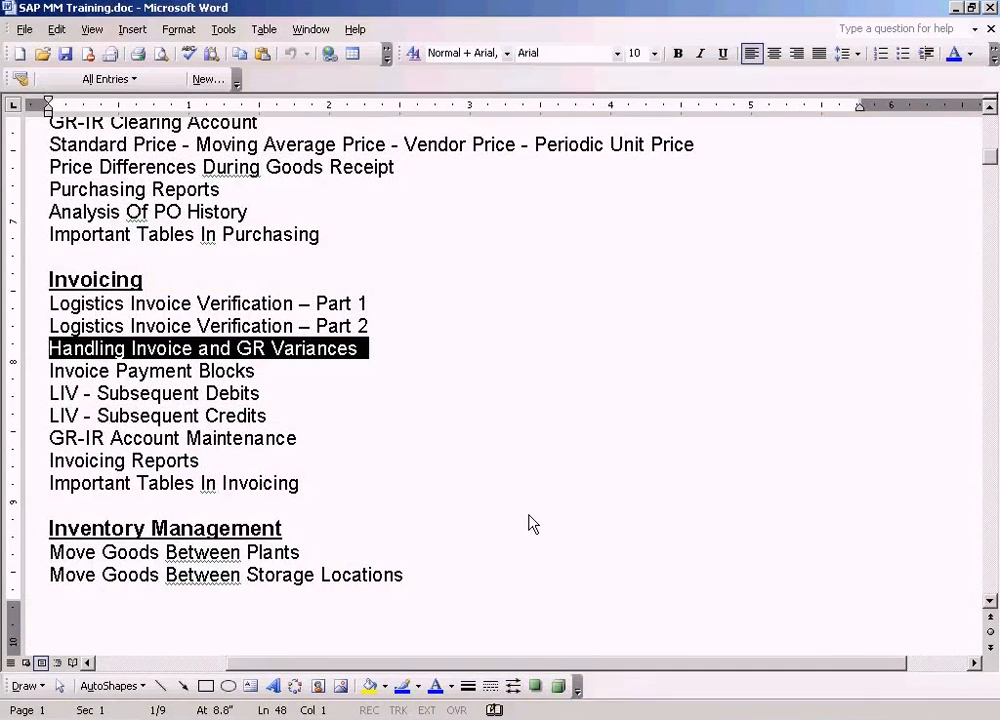
pyautogui.click(404, 337)
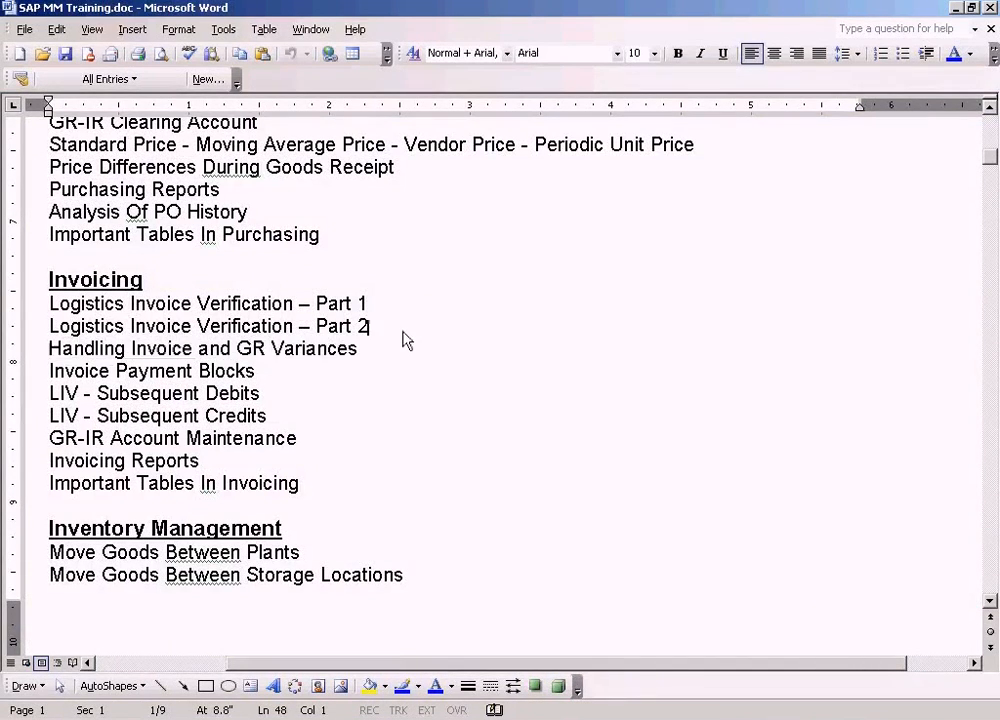
pyautogui.press('Home')
pyautogui.hotkey('shift', 'End')
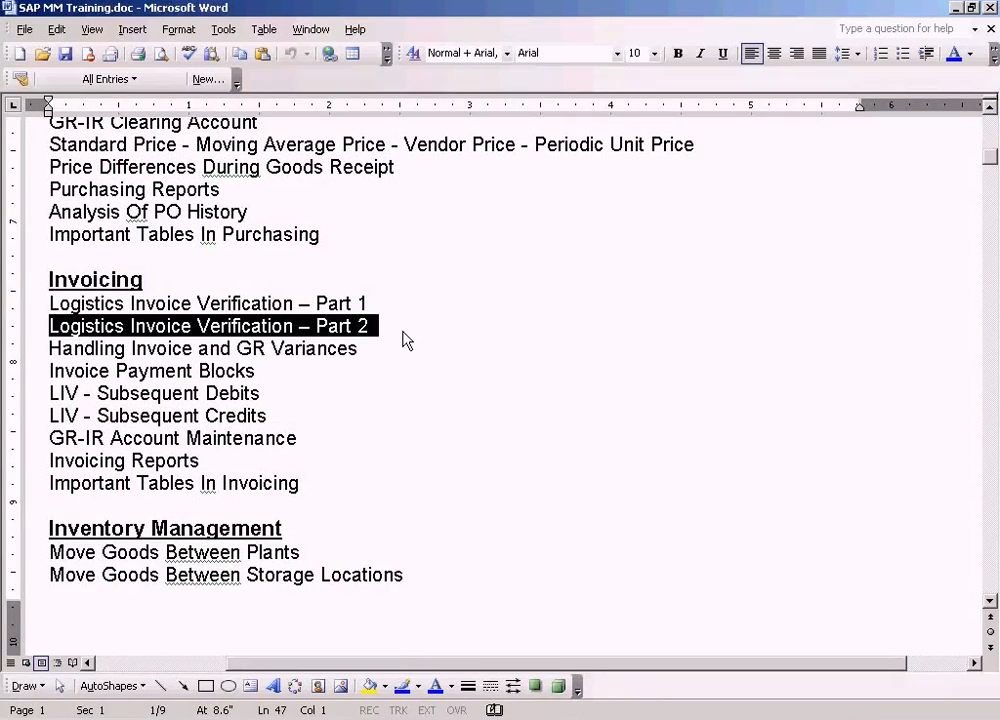
# - Revisit the incoming invoice entry and the purchase order's invoice receipt in SAP, and return to the Word outline
pyautogui.click(340, 718)
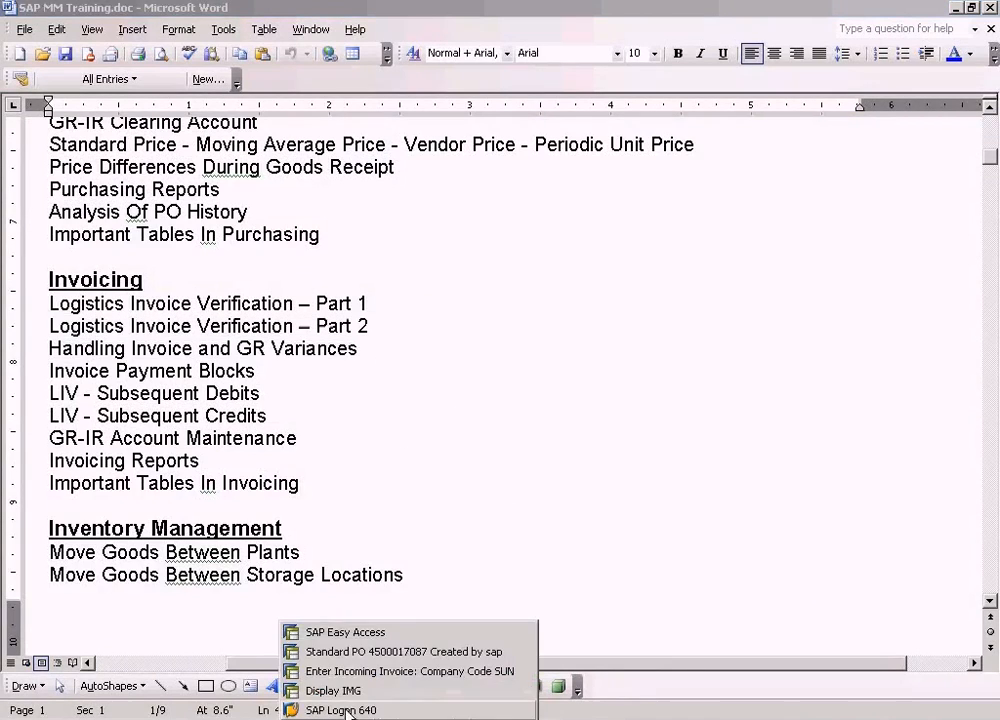
pyautogui.click(349, 677)
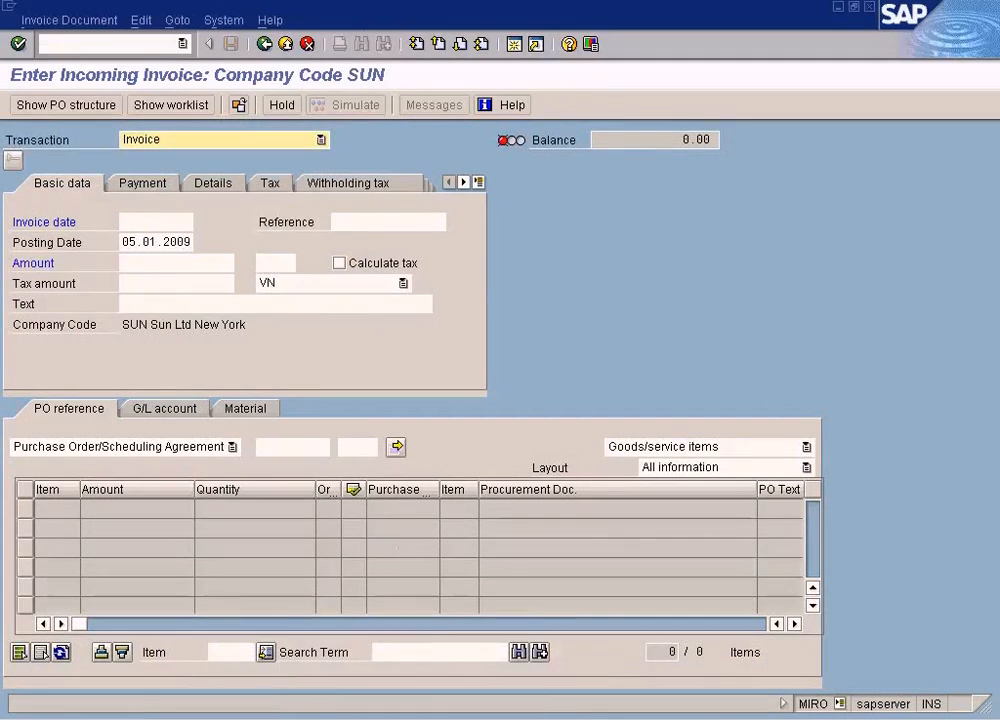
pyautogui.click(380, 652)
pyautogui.click(395, 469)
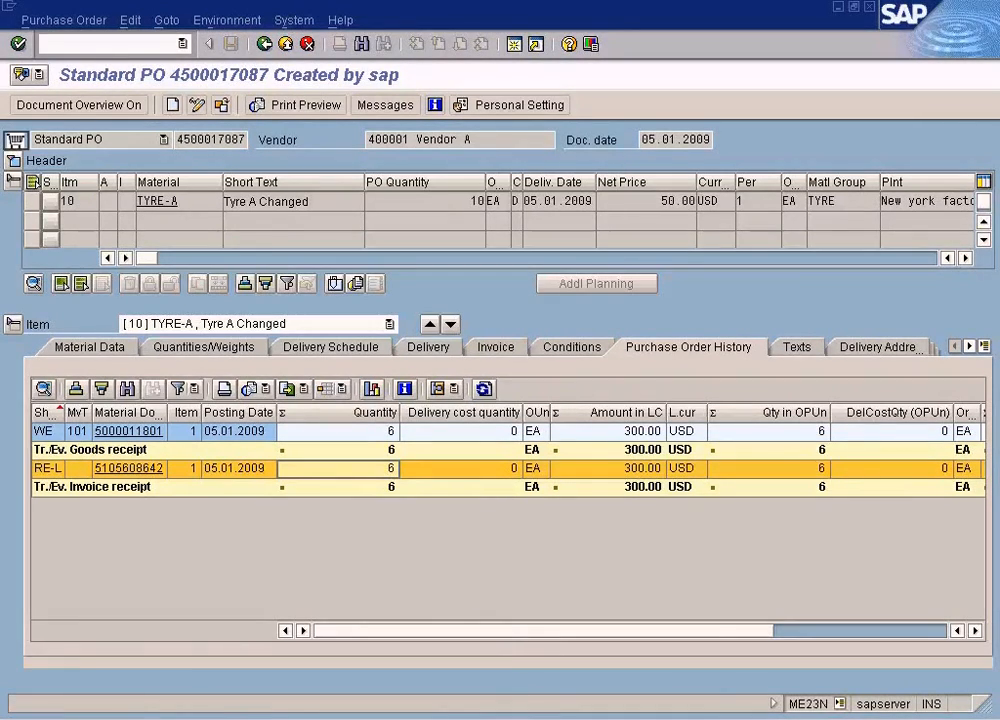
pyautogui.hotkey('alt', 'Tab')
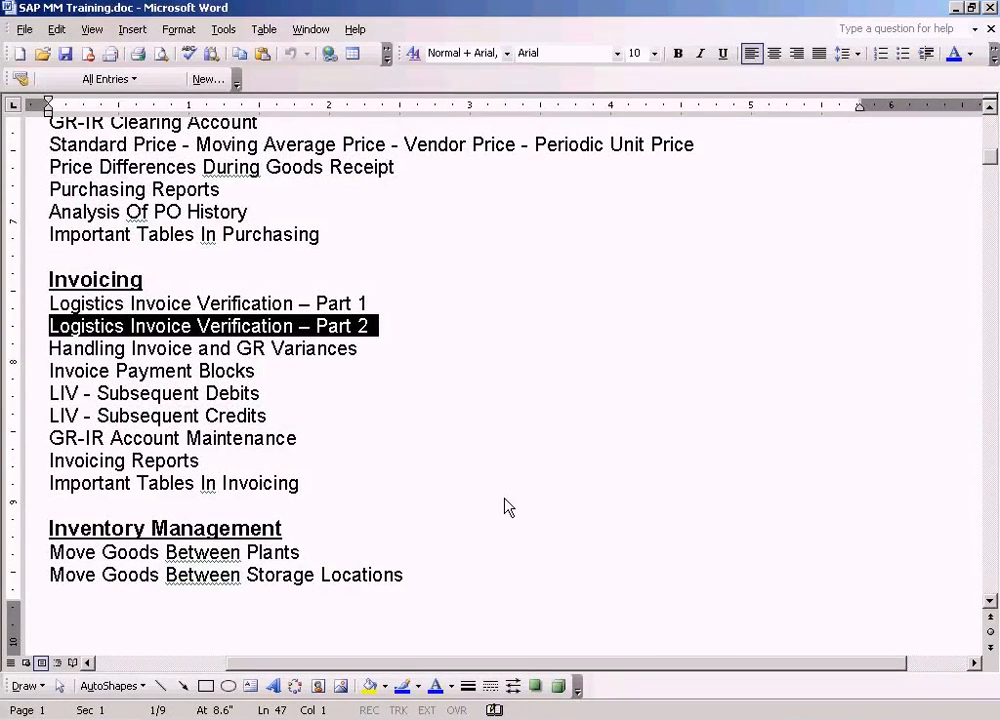